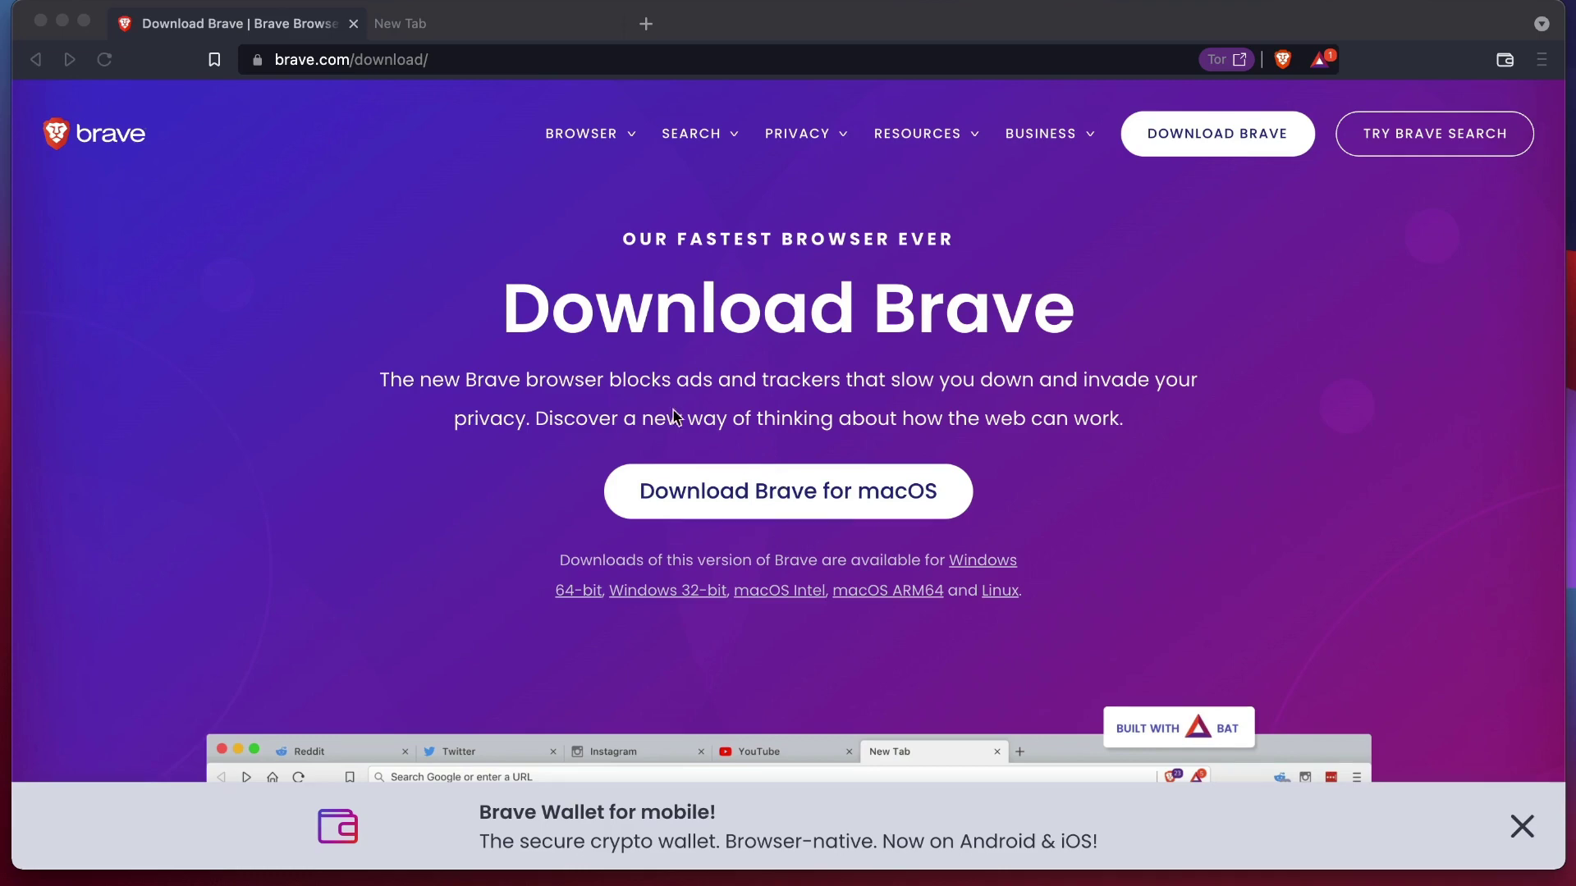
# - Close the Download Brave page and open the Shields section of the browser settings
pyautogui.click(352, 24)
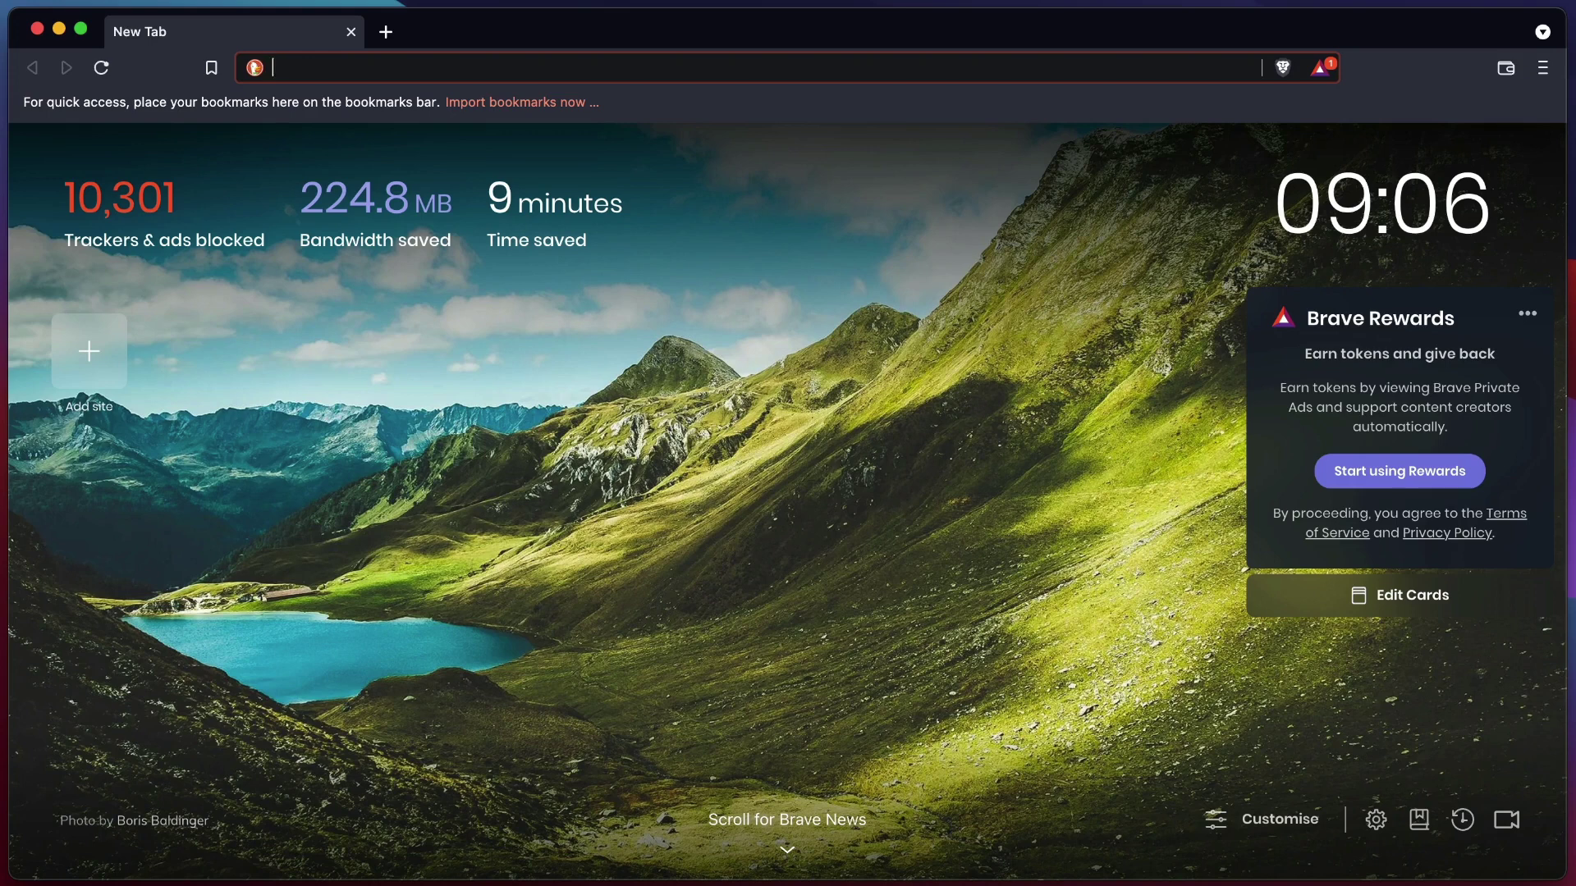
pyautogui.click(1543, 67)
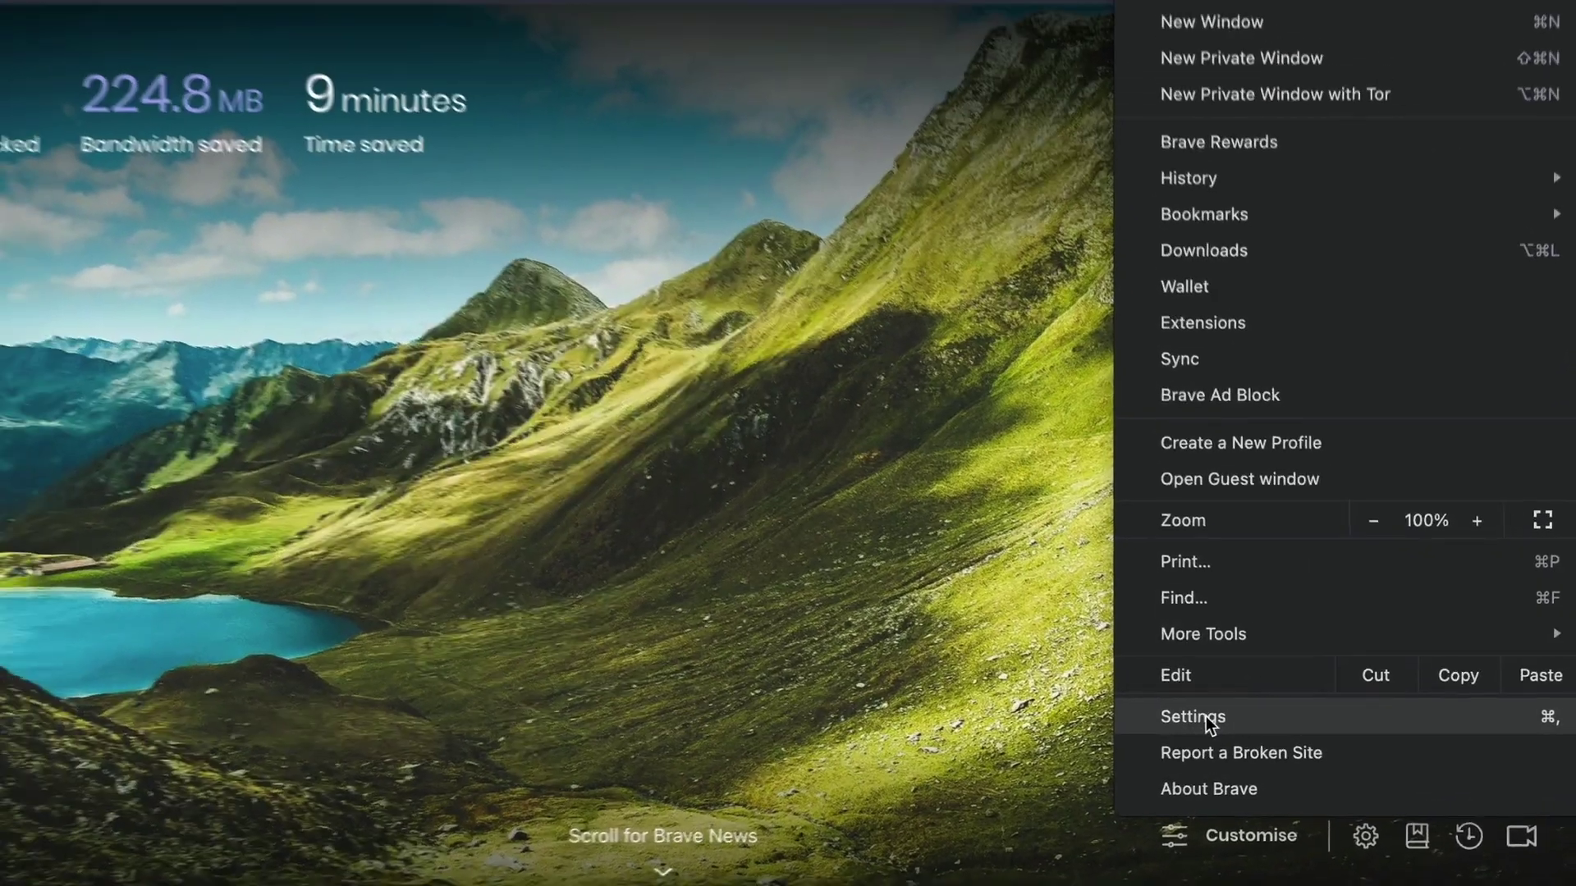
pyautogui.click(1187, 720)
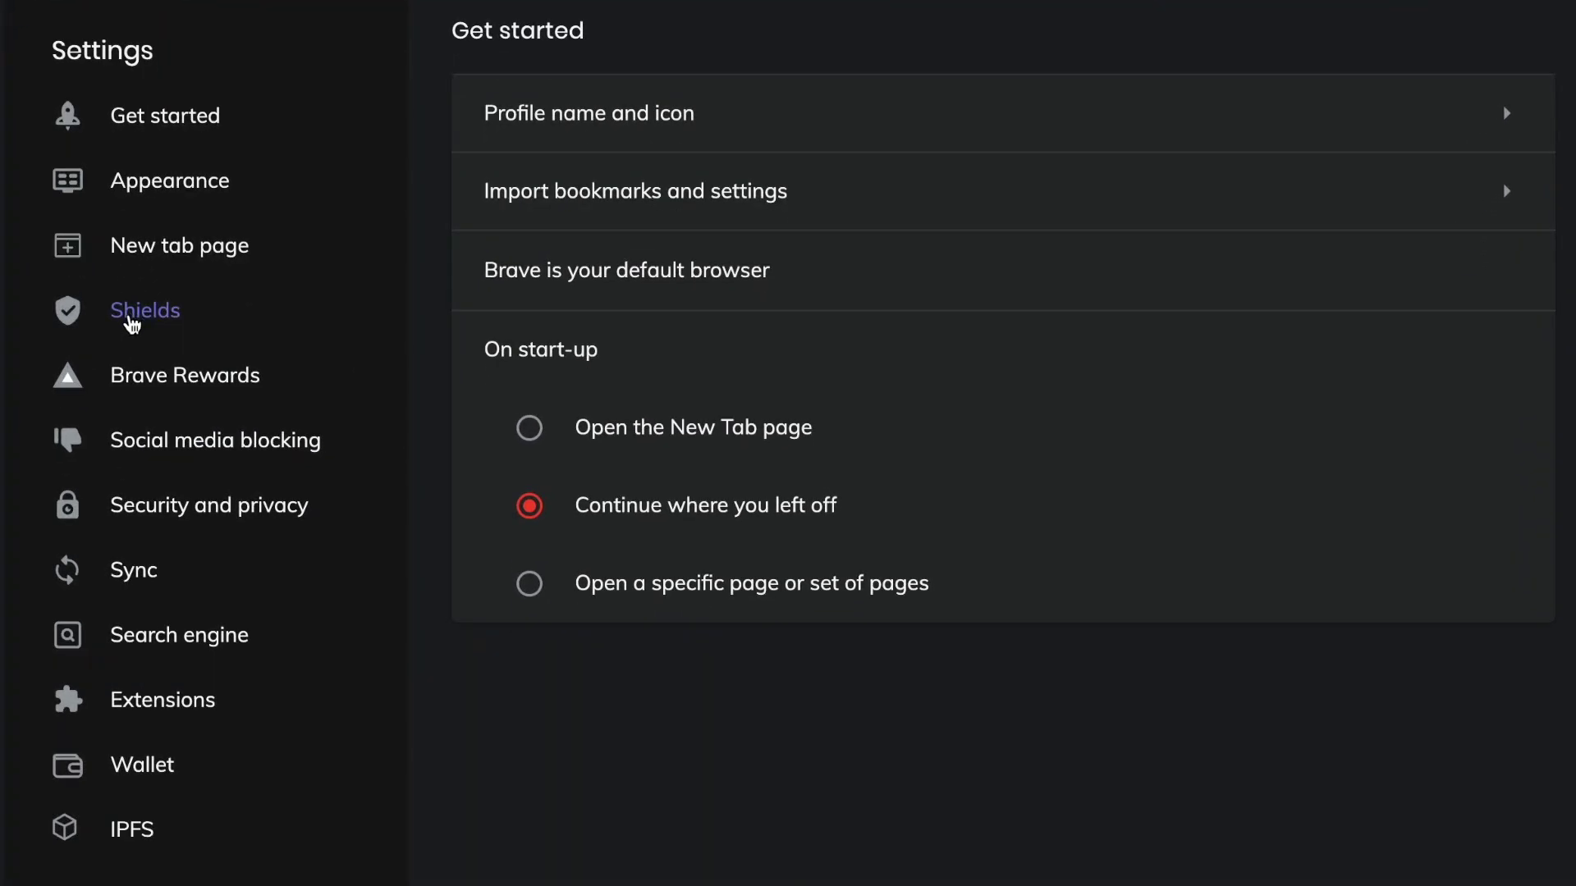
pyautogui.click(136, 322)
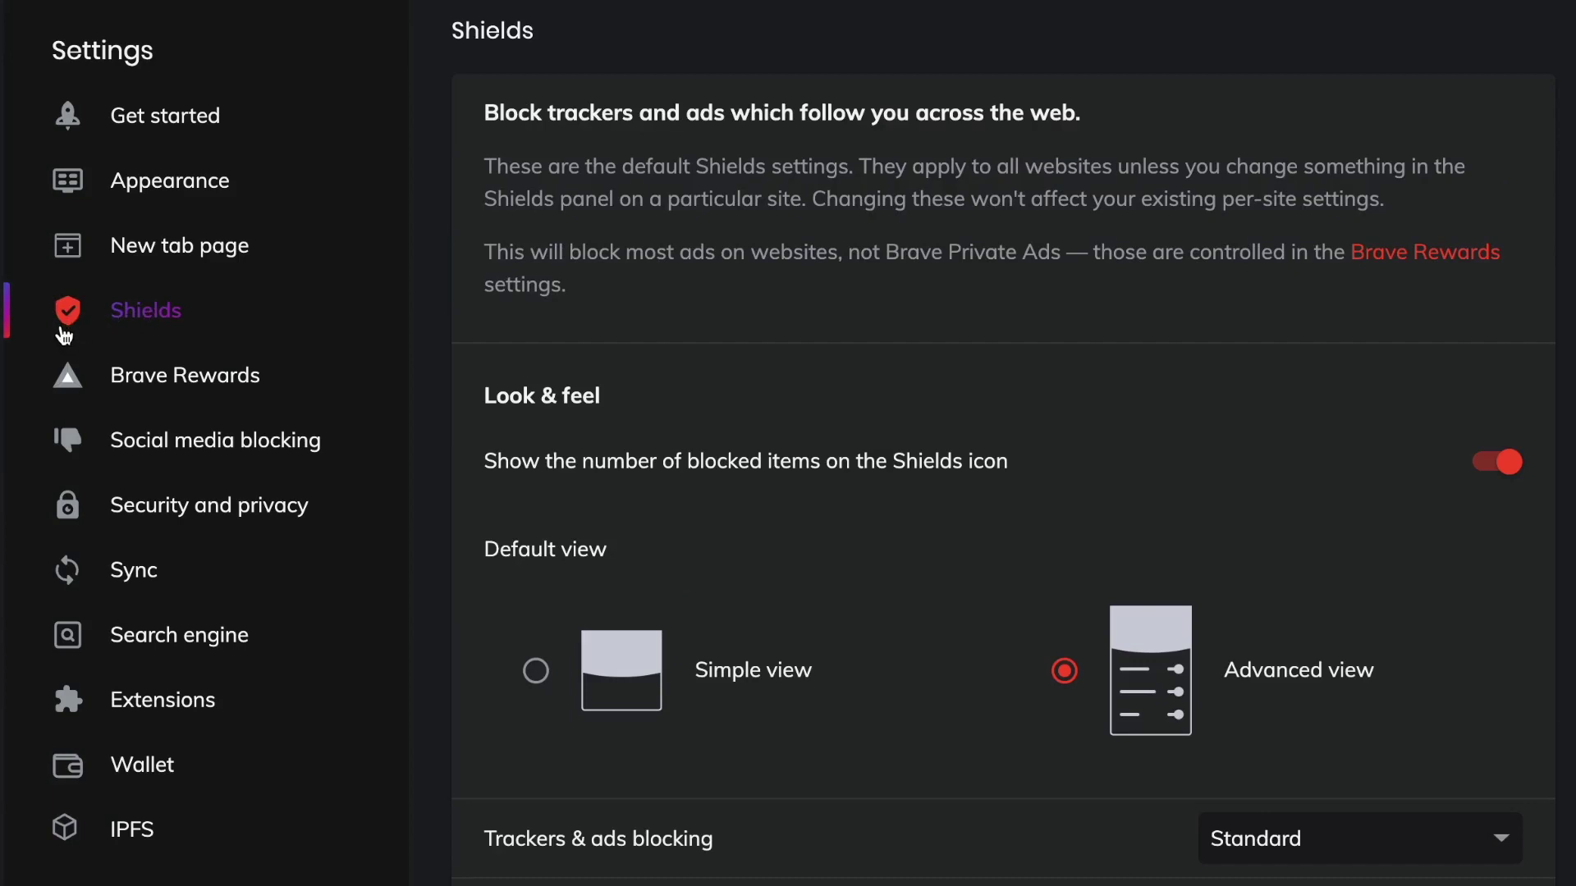
pyautogui.scroll(-1, 1012, 246)
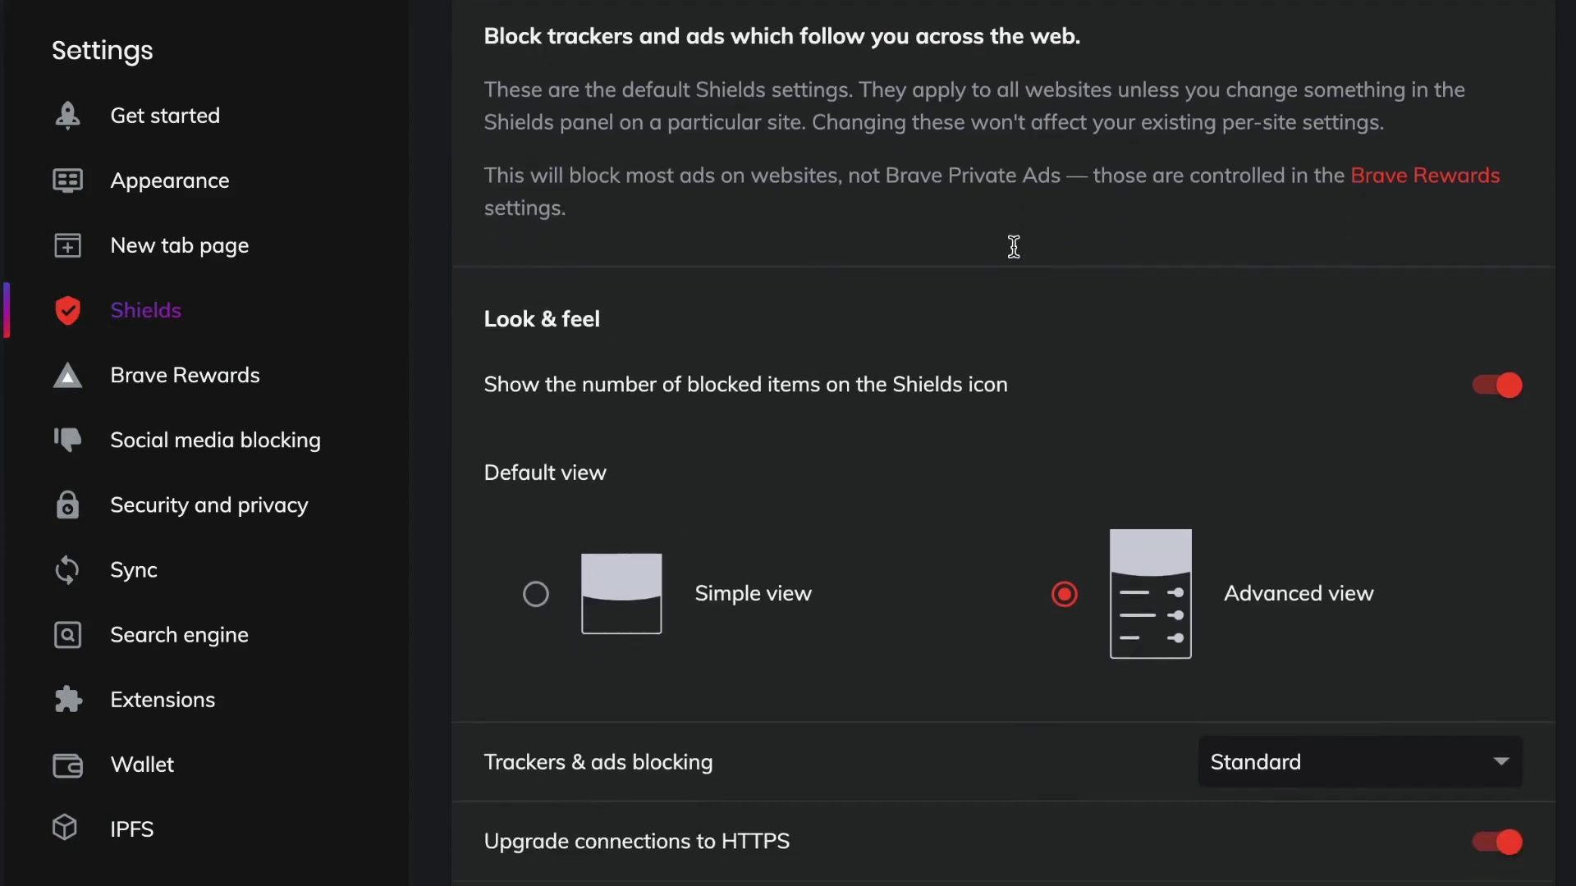
pyautogui.scroll(1, 1013, 247)
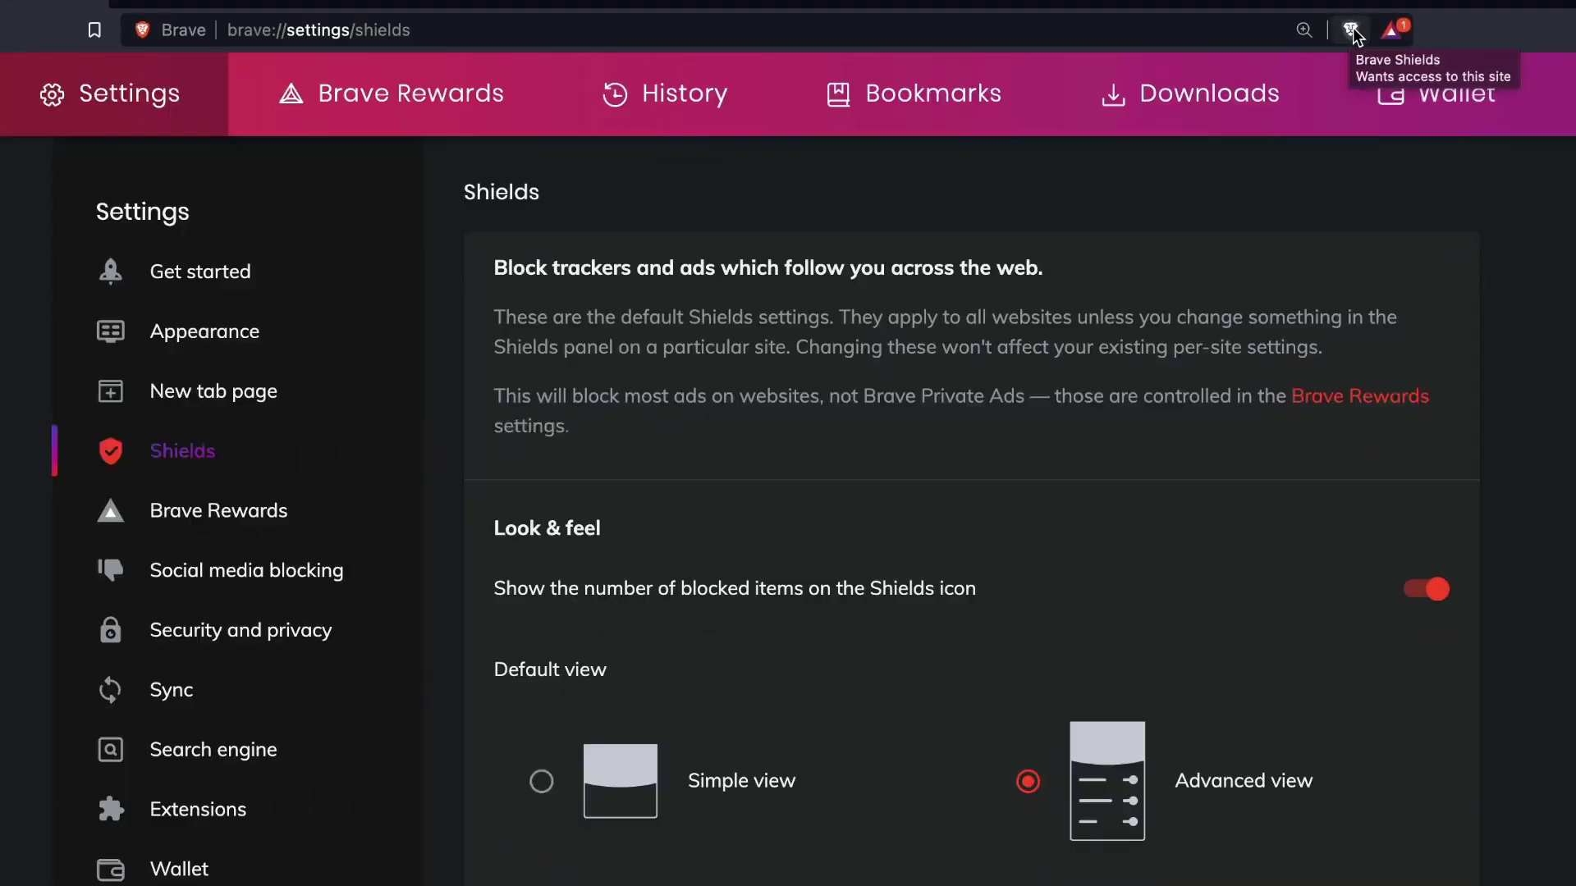
# - Review the default choices for trackers & ads blocking and cookie blocking, keeping Standard and Only cross-site
pyautogui.scroll(-3, 1541, 649)
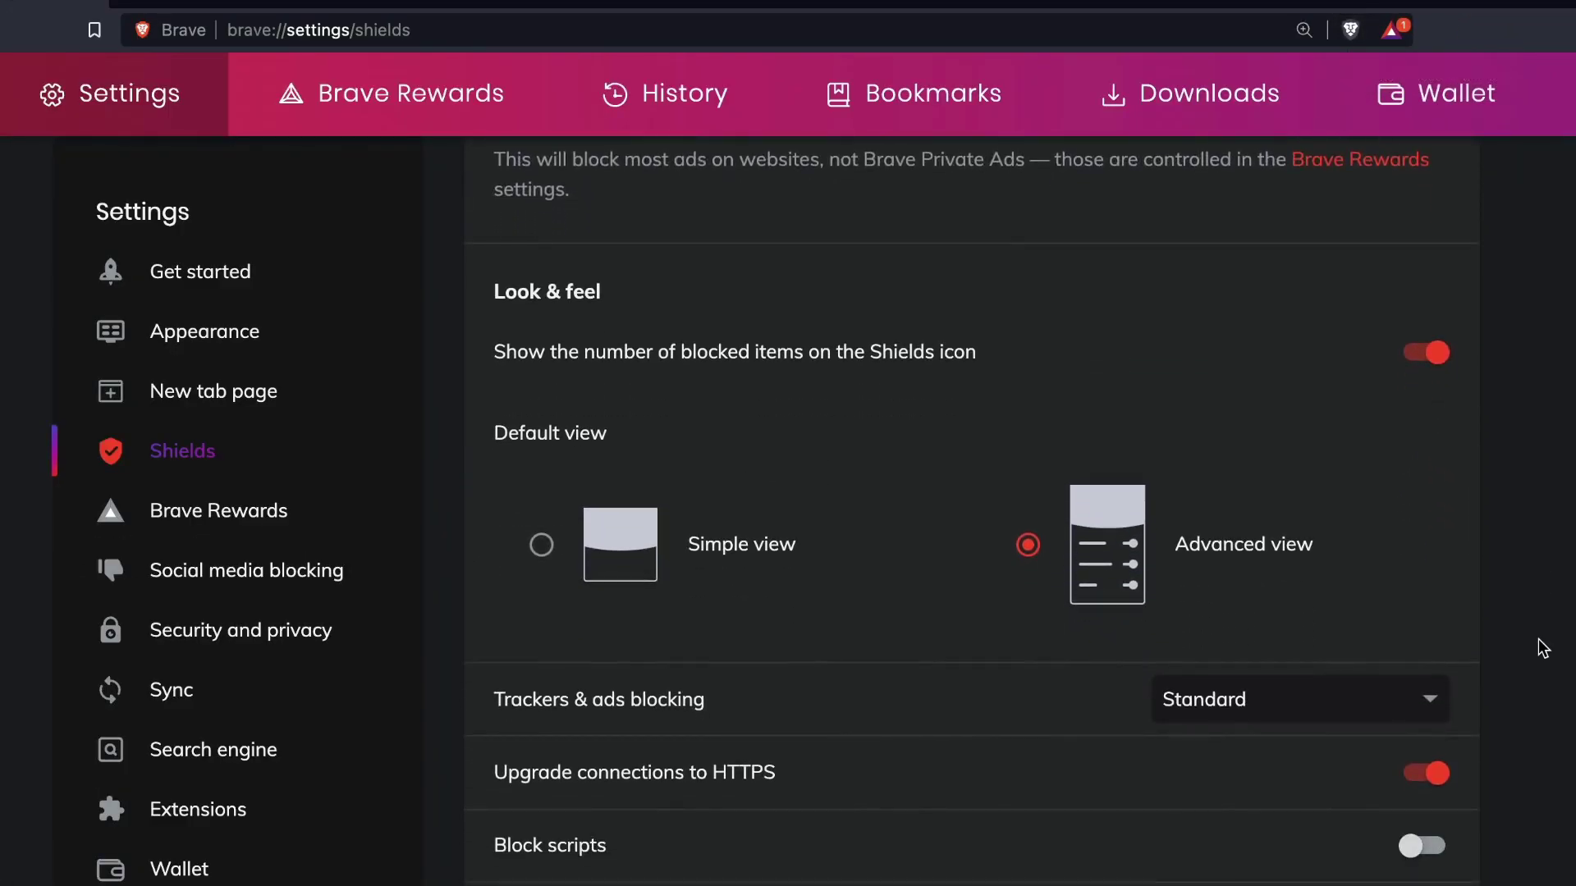
pyautogui.click(1395, 699)
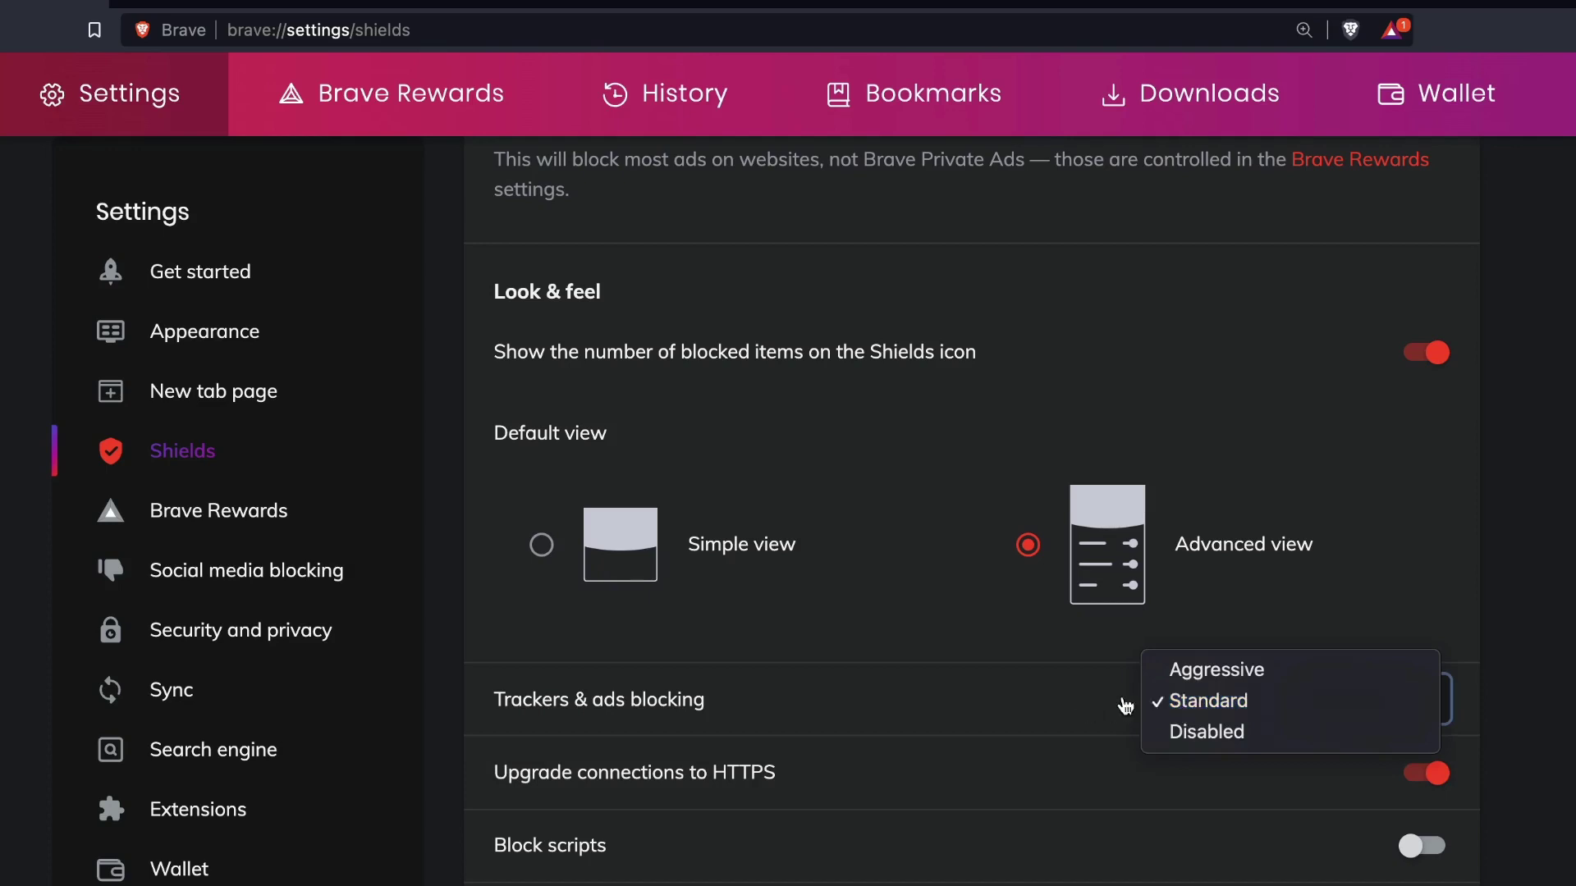
pyautogui.click(1216, 712)
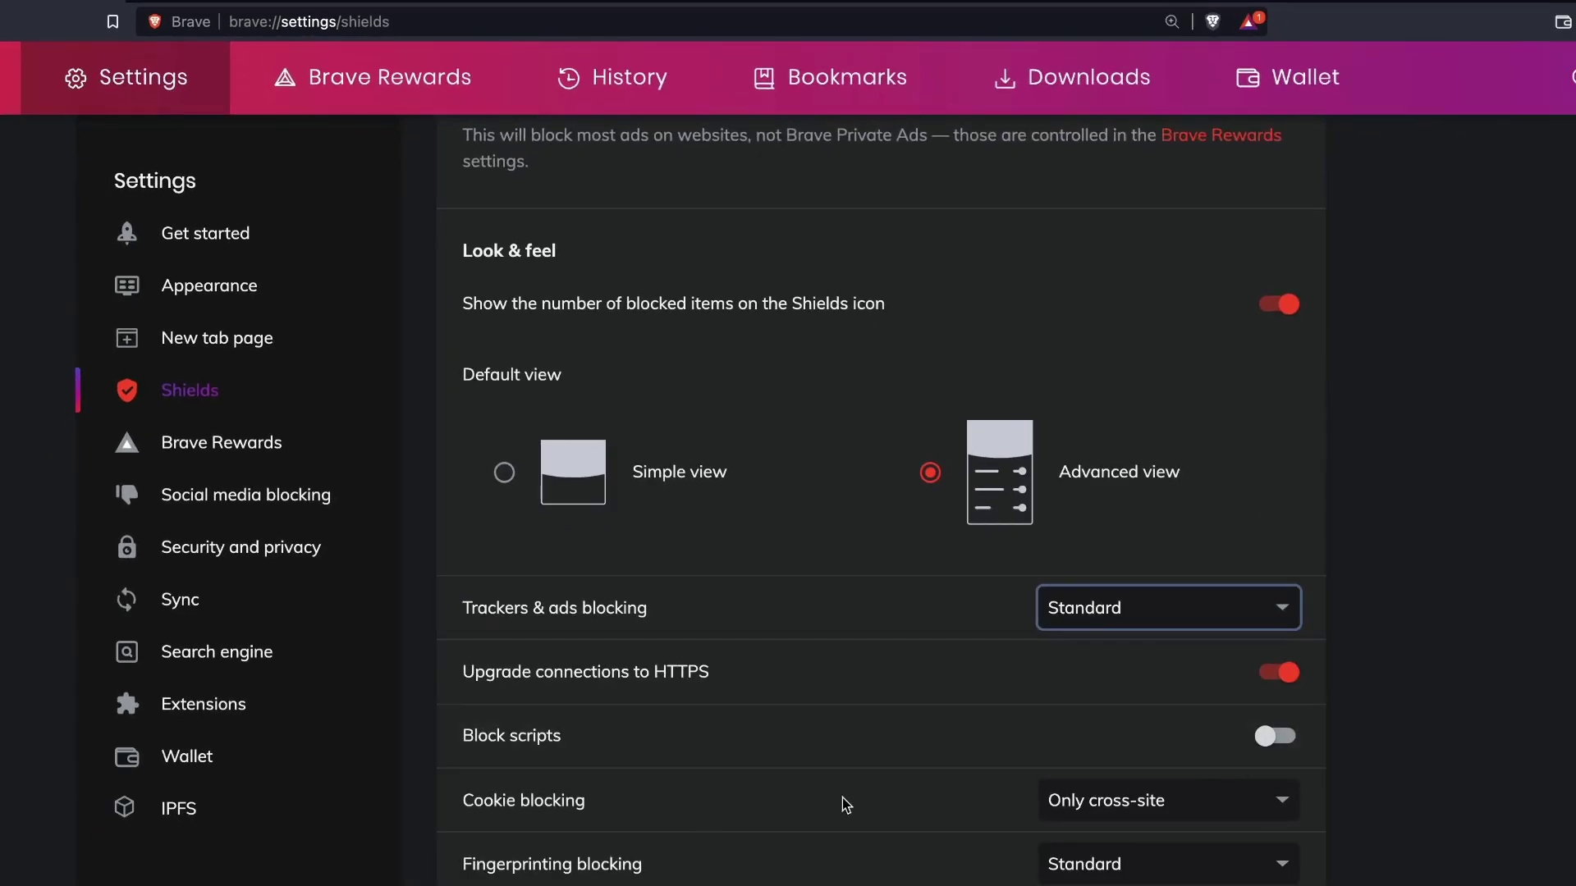
pyautogui.click(1214, 789)
pyautogui.click(1165, 806)
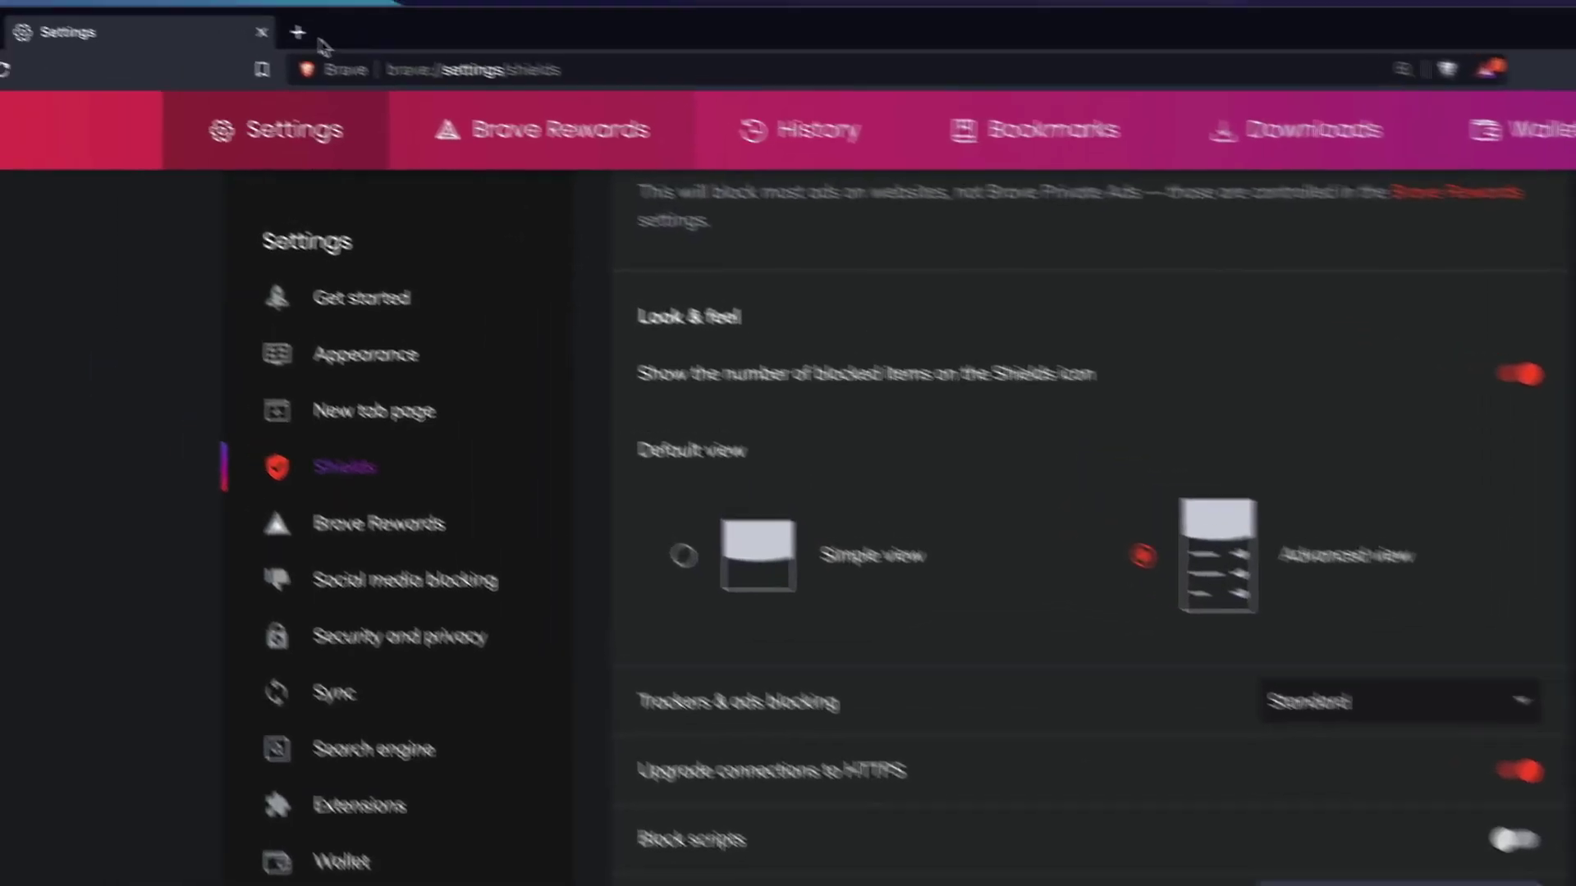
# - Open facebook.com in a new tab and examine the Shields details for the site
pyautogui.click(301, 34)
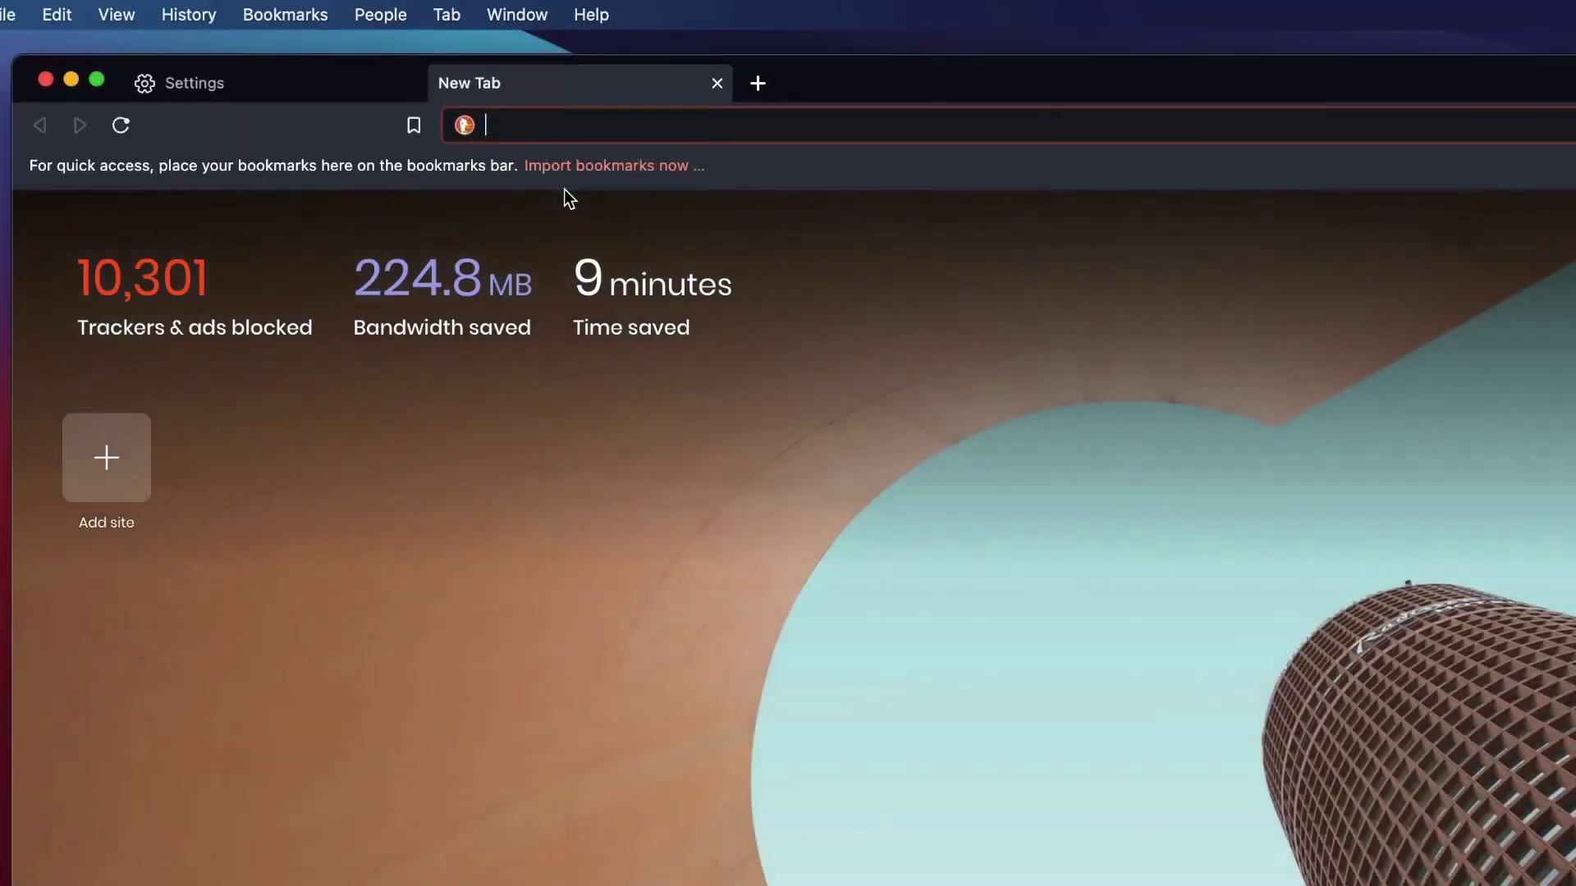
pyautogui.write('facebook.')
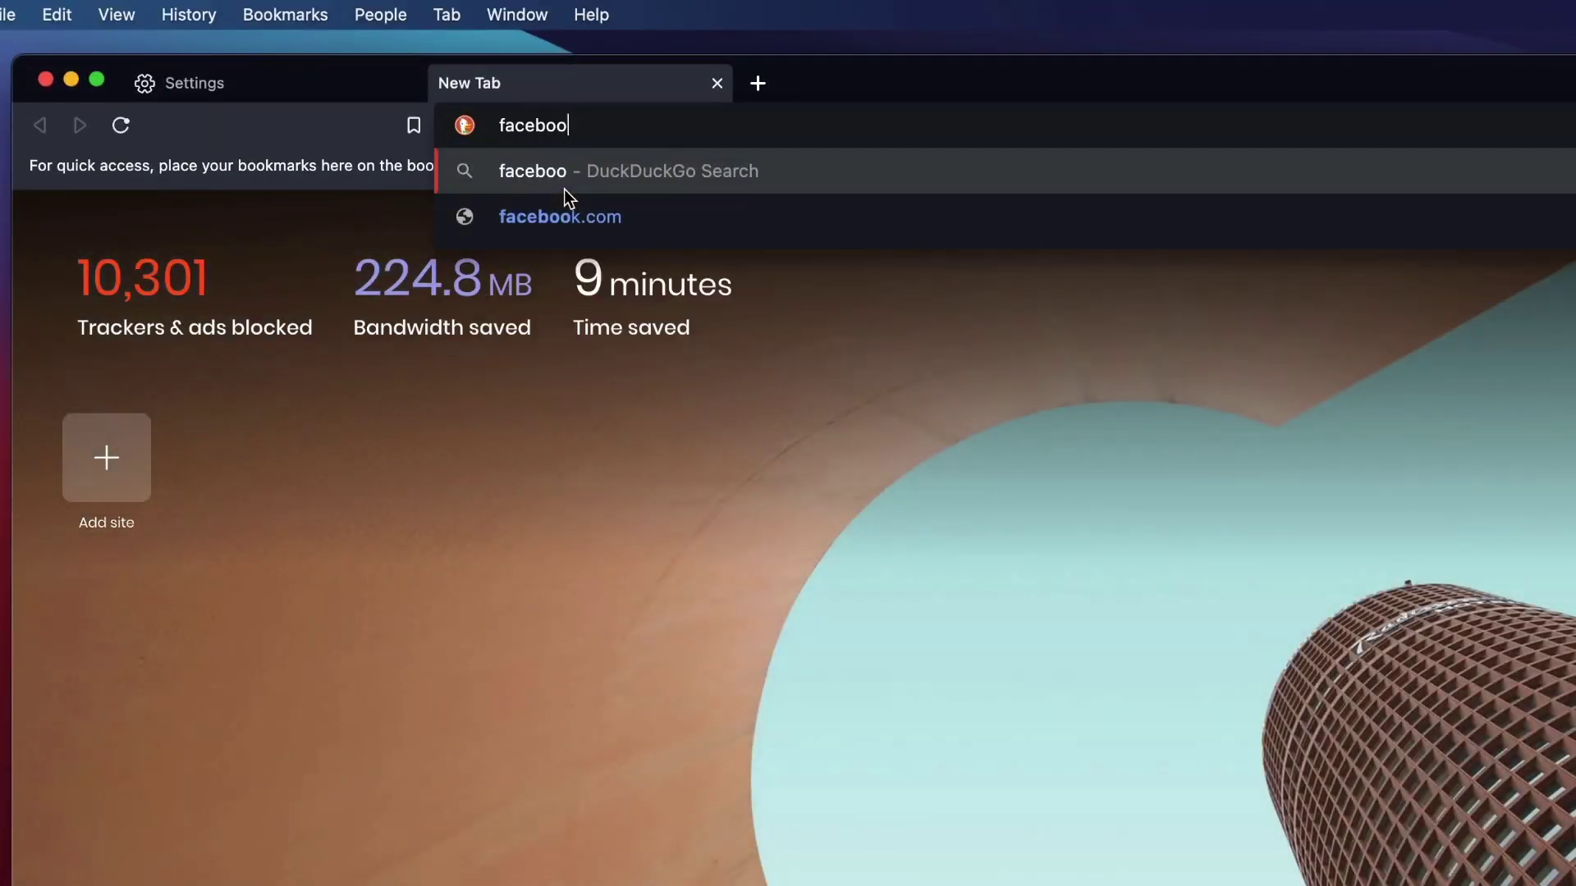
pyautogui.write('com')
pyautogui.press('Return')
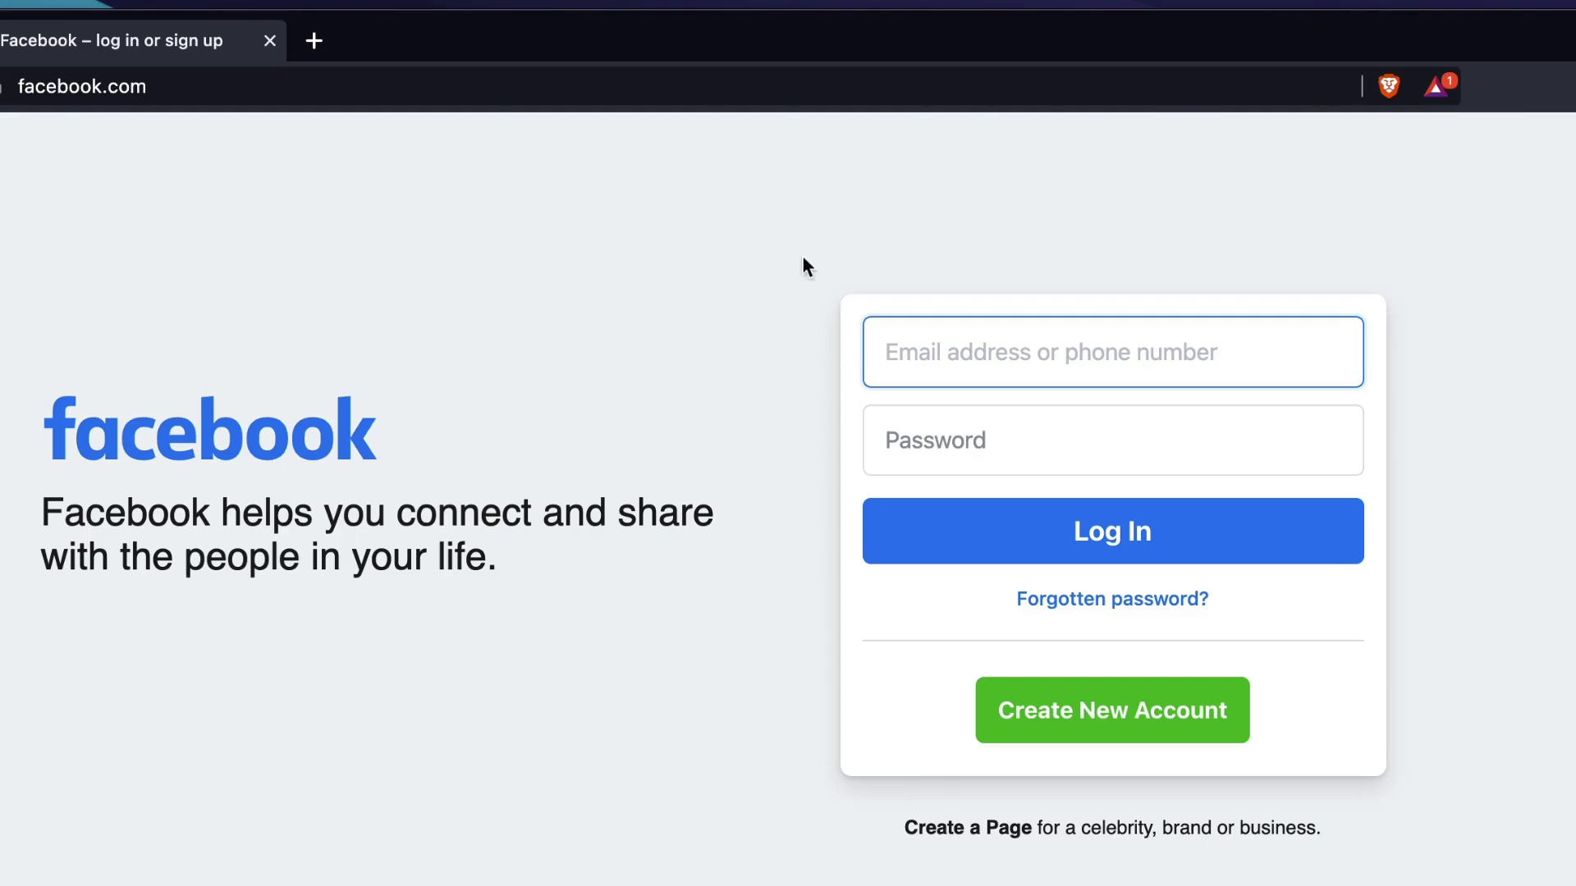
pyautogui.click(1382, 85)
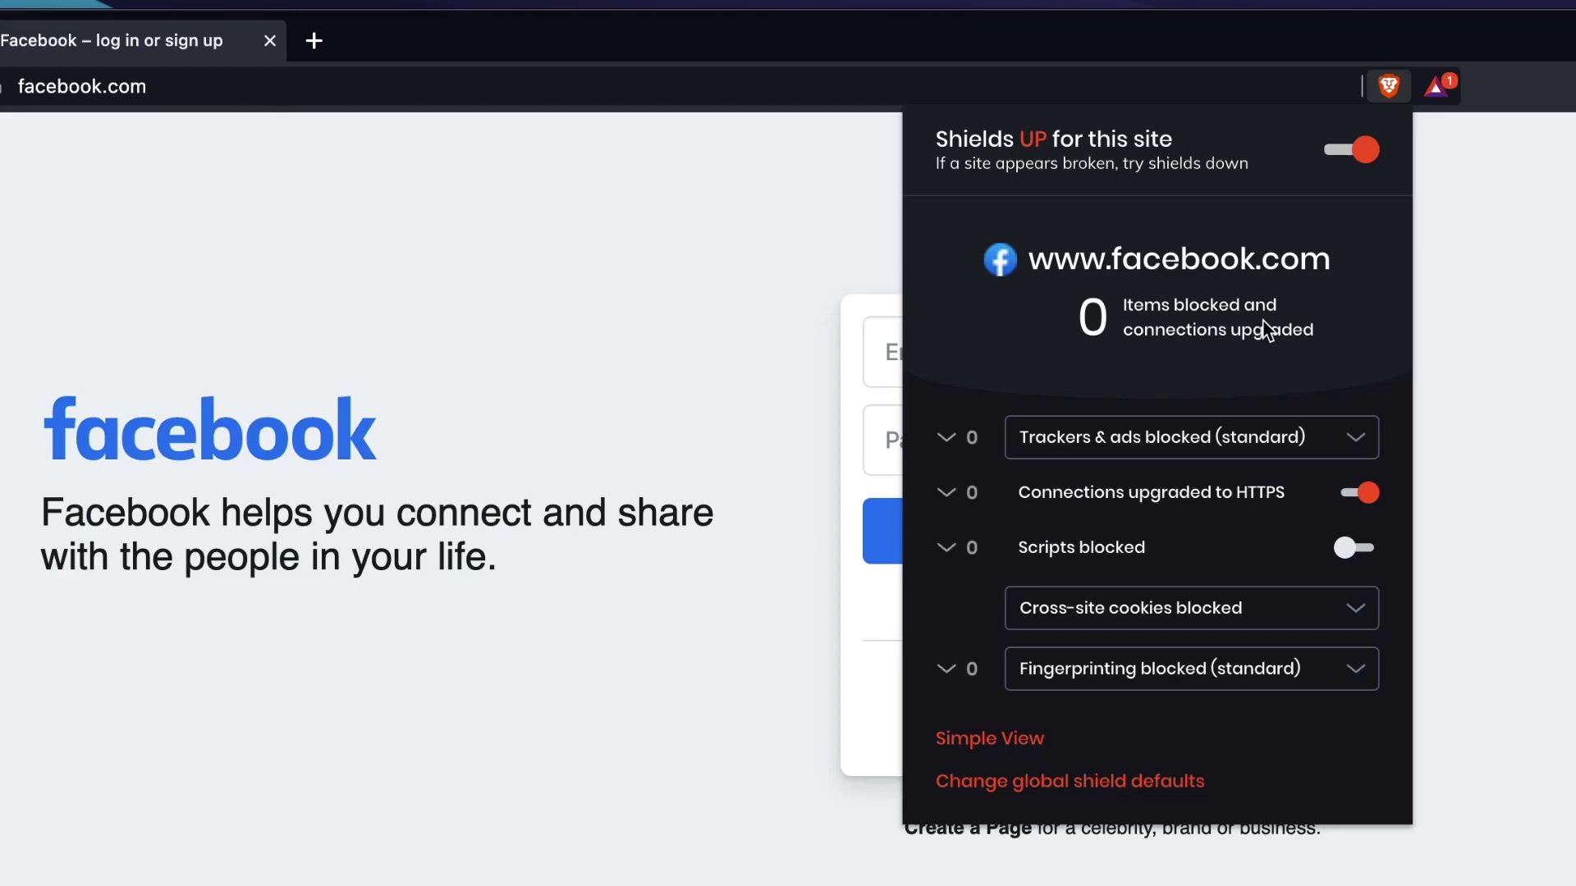
pyautogui.click(525, 246)
# - Back in the default Shields settings, set trackers & ads blocking to Aggressive and turn on script blocking
pyautogui.click(69, 33)
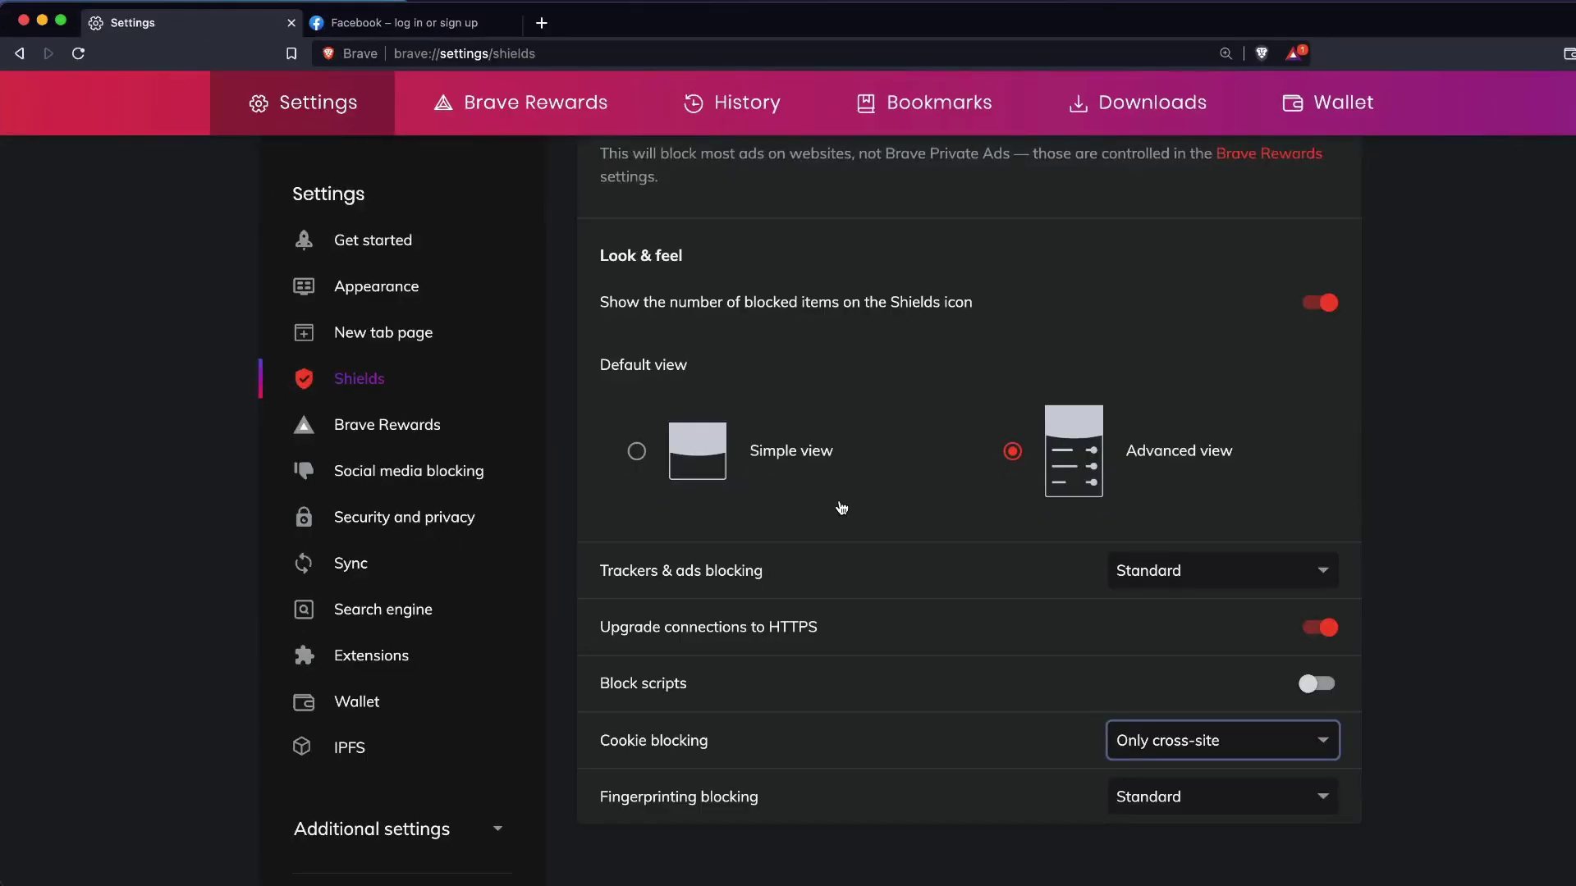
pyautogui.click(1220, 570)
pyautogui.click(1172, 545)
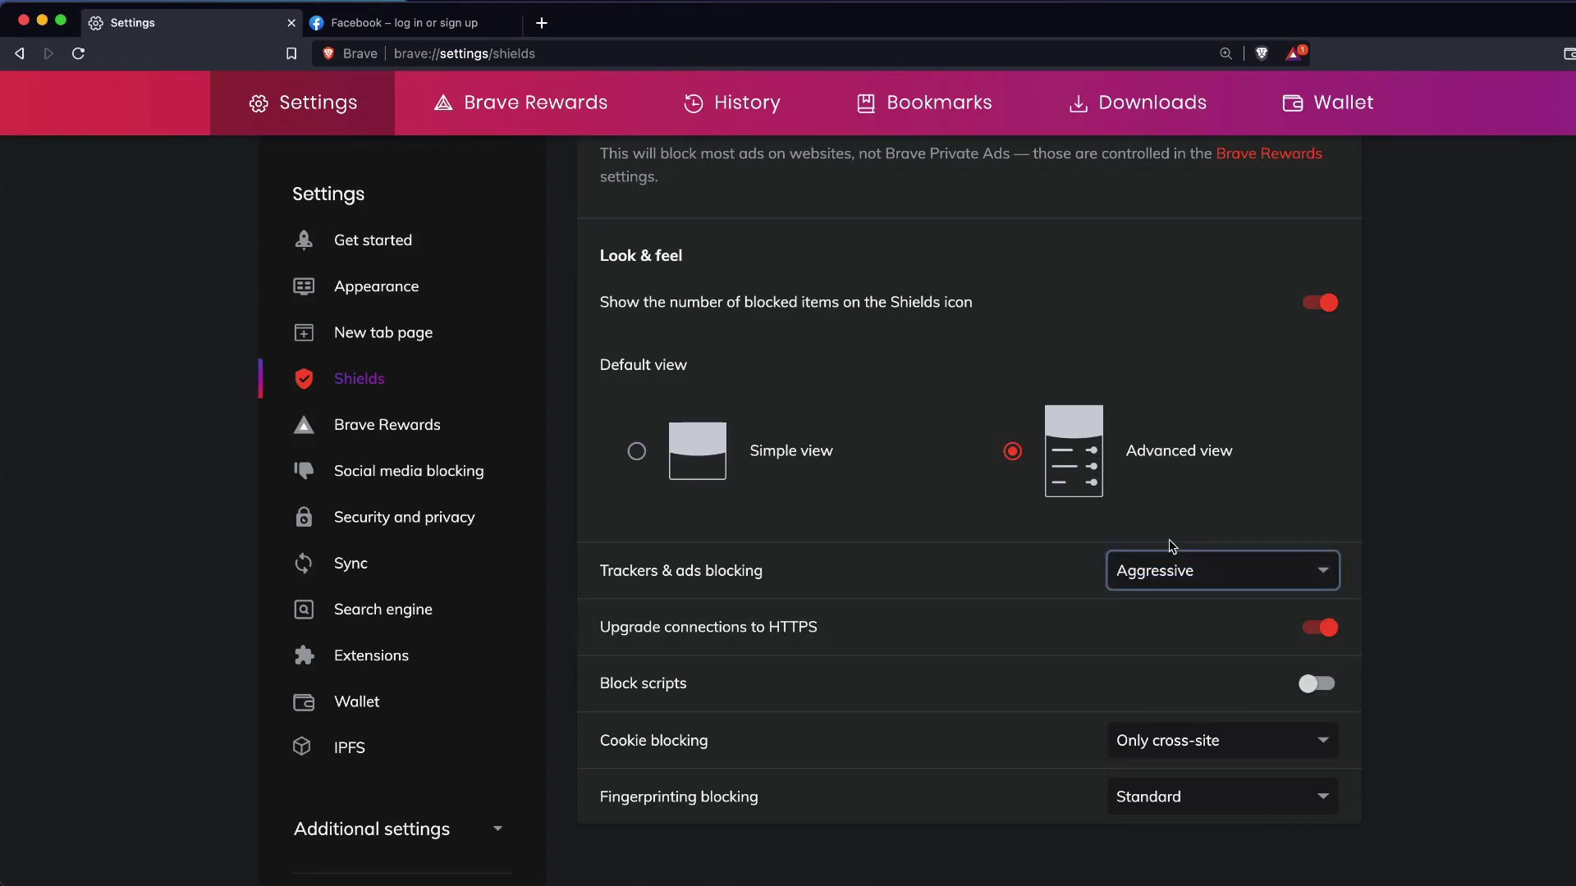
pyautogui.click(1316, 685)
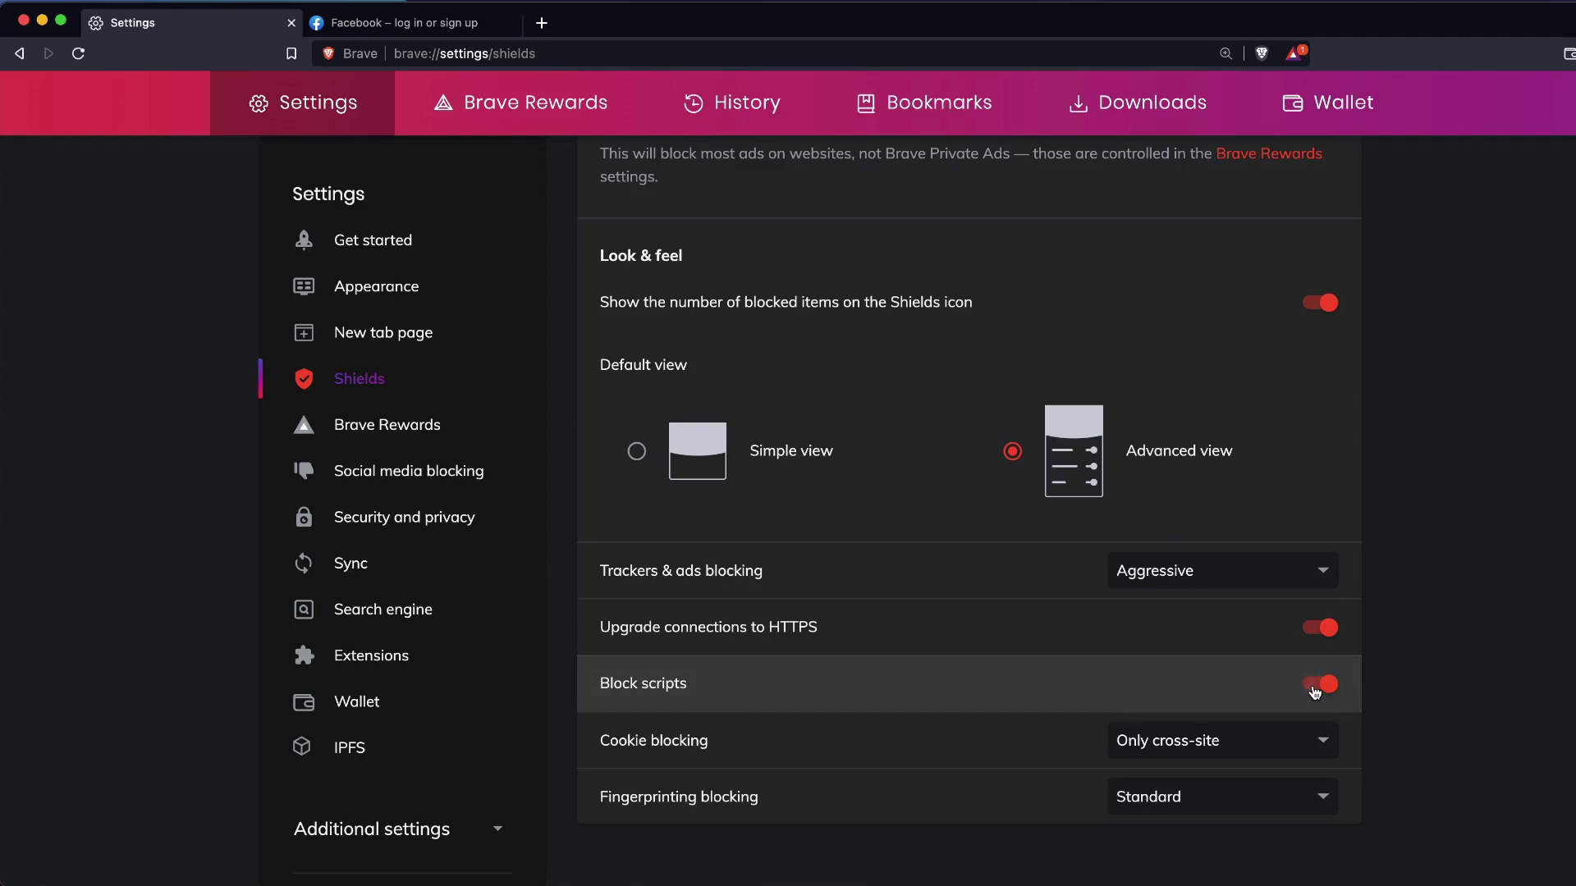
# - Keep default cookie blocking at Only cross-site and set fingerprinting blocking to "Strict, may break sites"
pyautogui.click(1247, 750)
pyautogui.click(1170, 750)
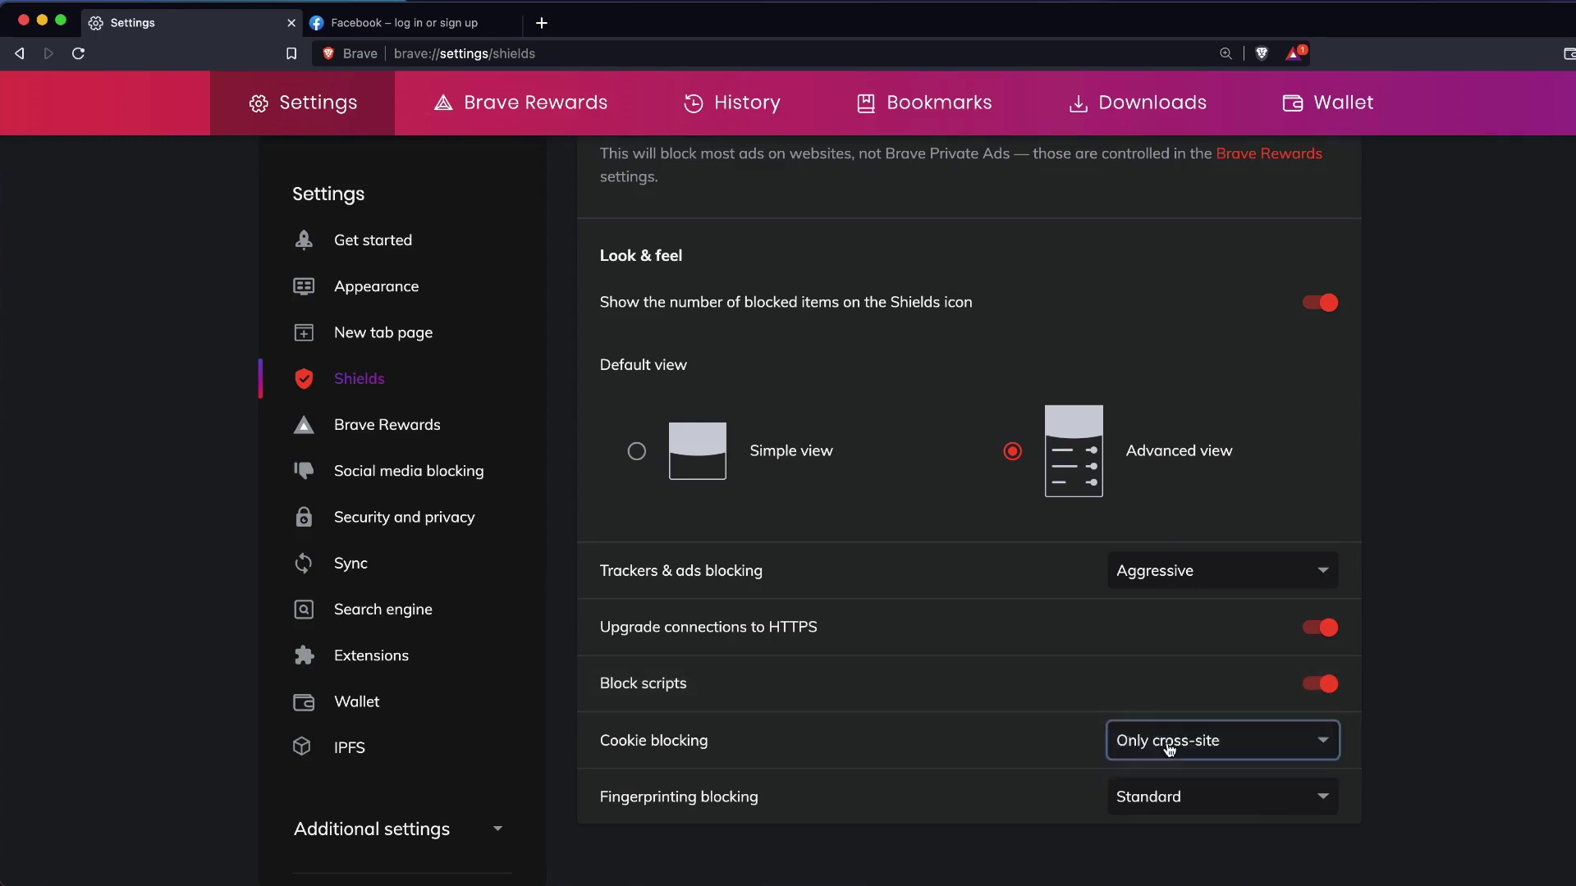
pyautogui.click(1176, 797)
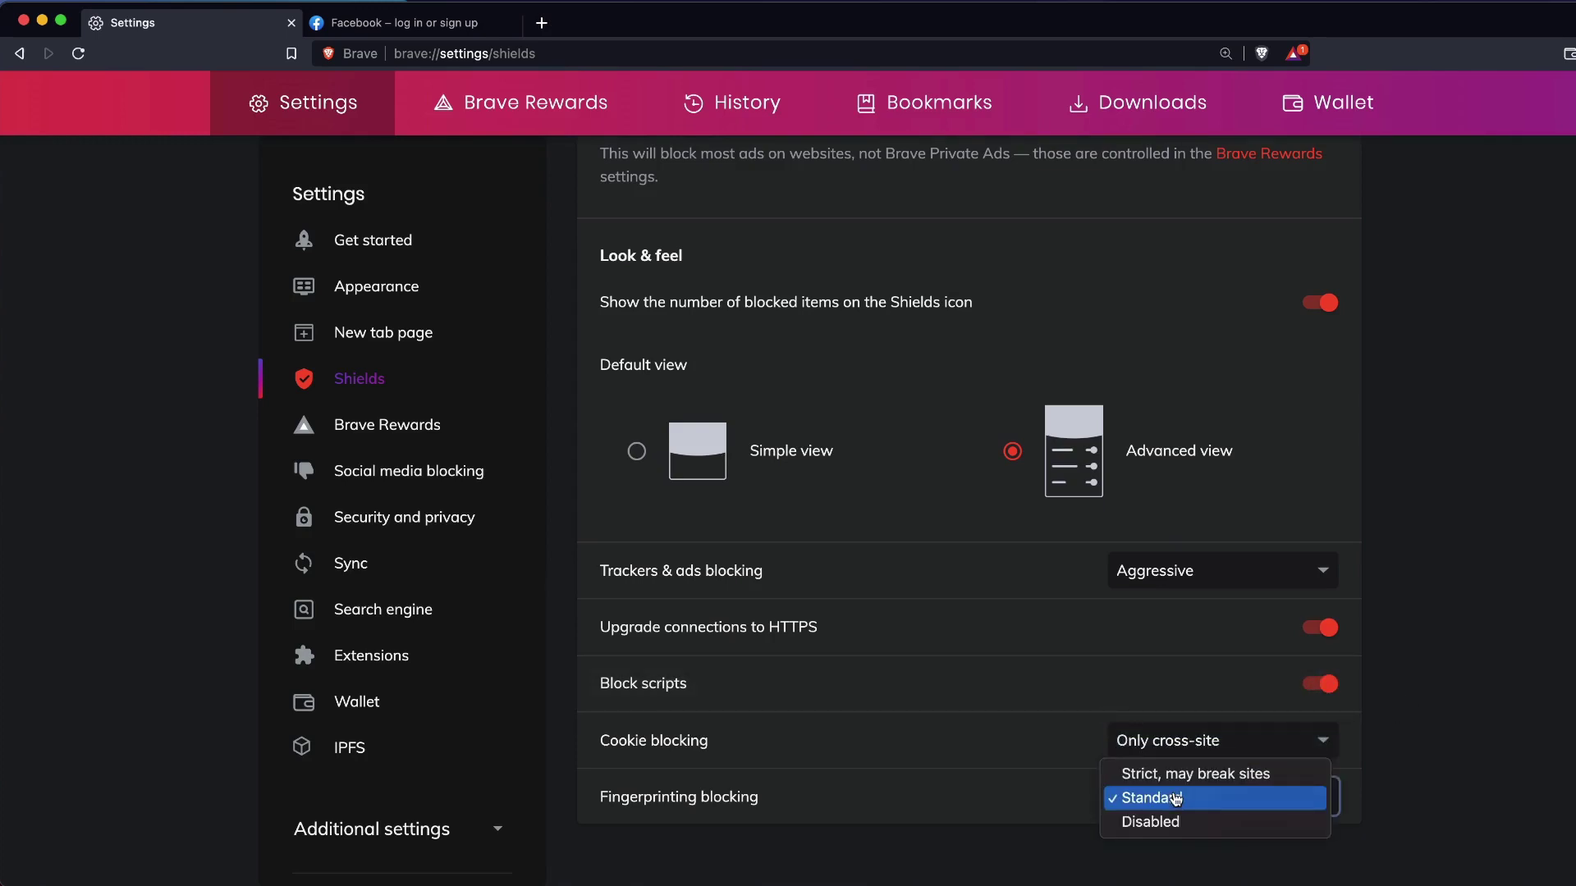
pyautogui.click(1173, 775)
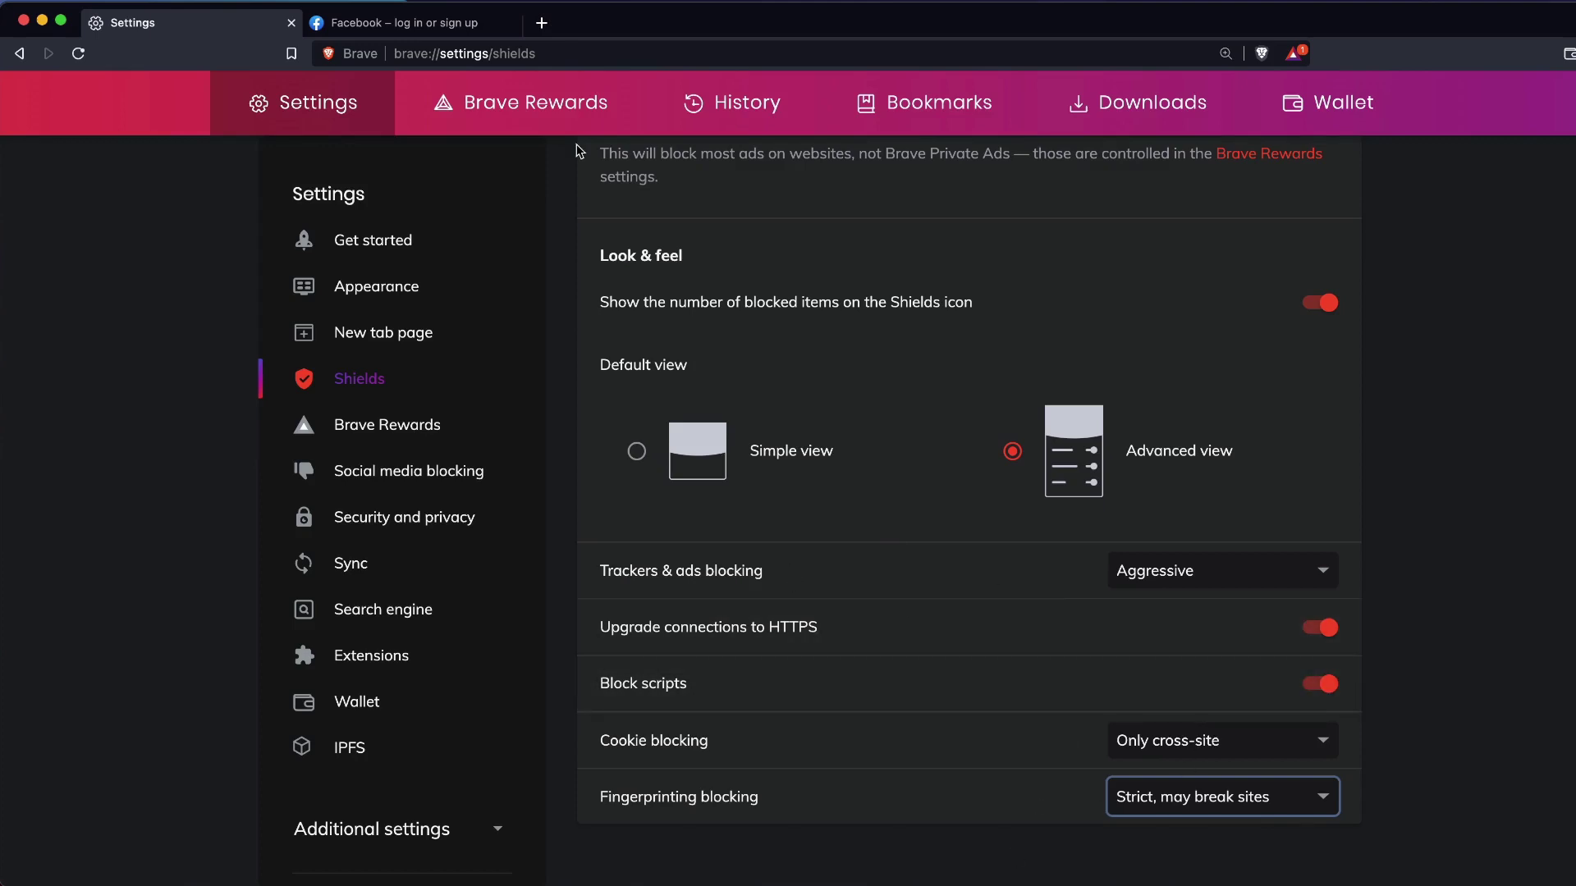
# - Reload the Facebook page and examine the list of blocked scripts in its Shields details
pyautogui.click(405, 23)
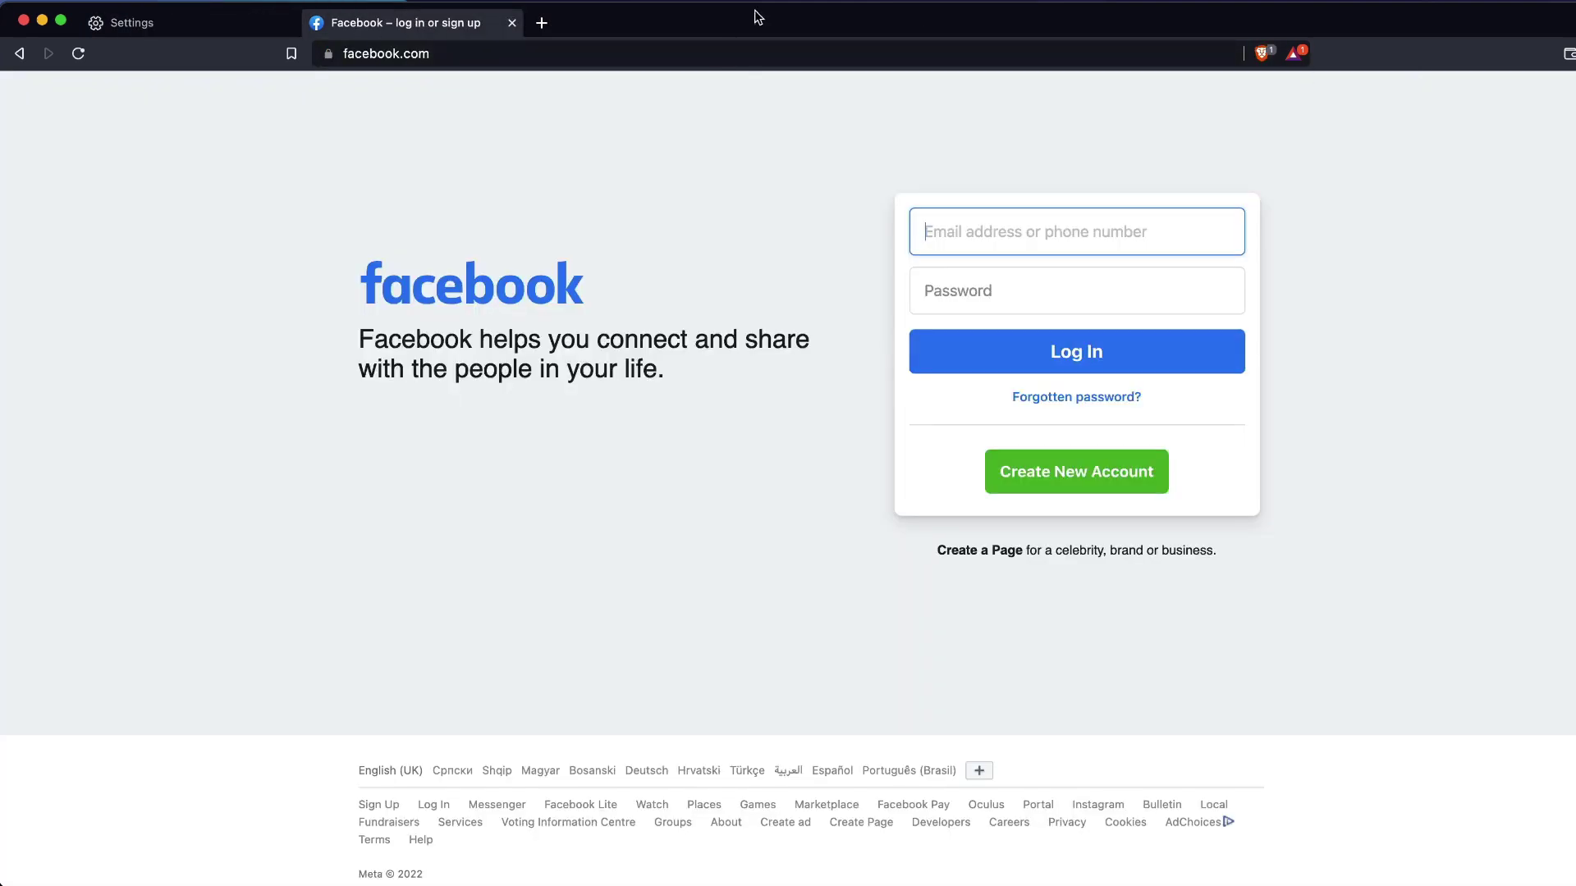
pyautogui.click(79, 52)
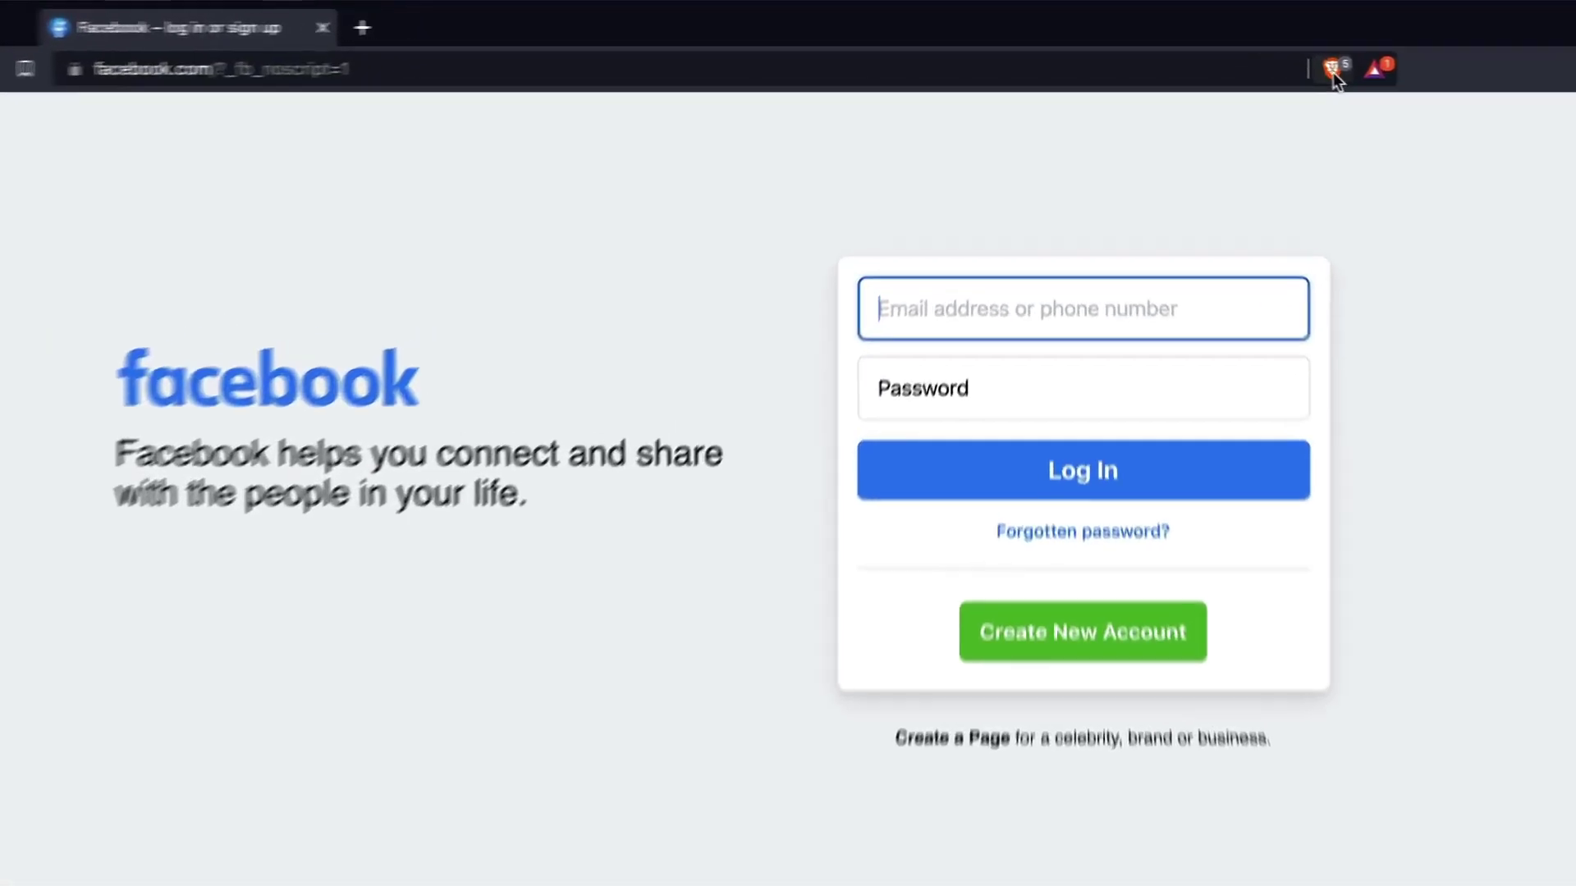
pyautogui.click(1332, 69)
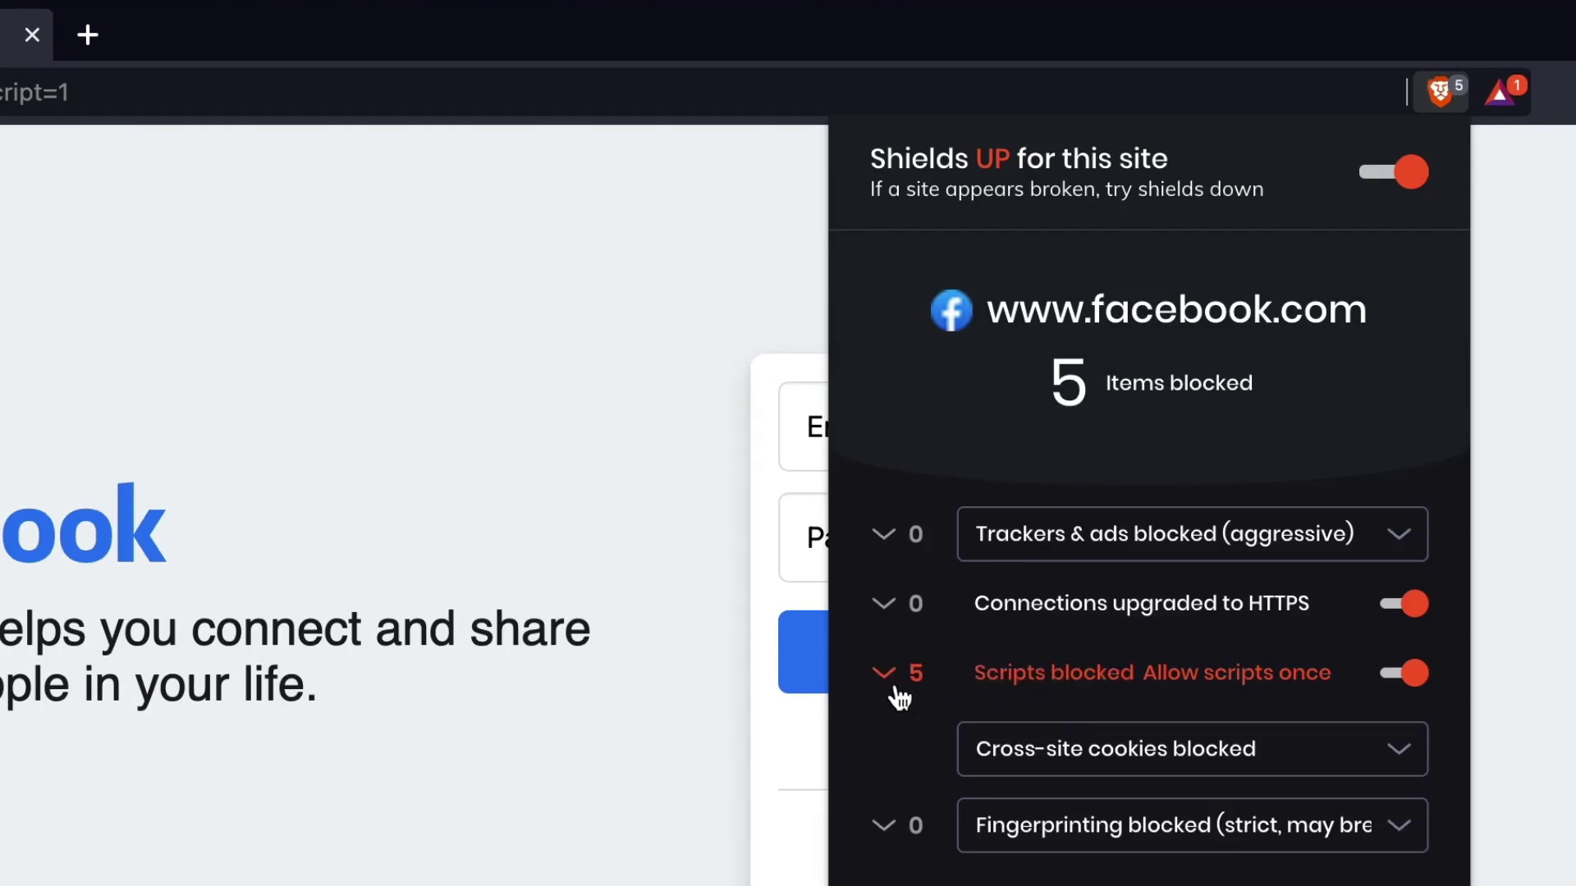
pyautogui.click(888, 679)
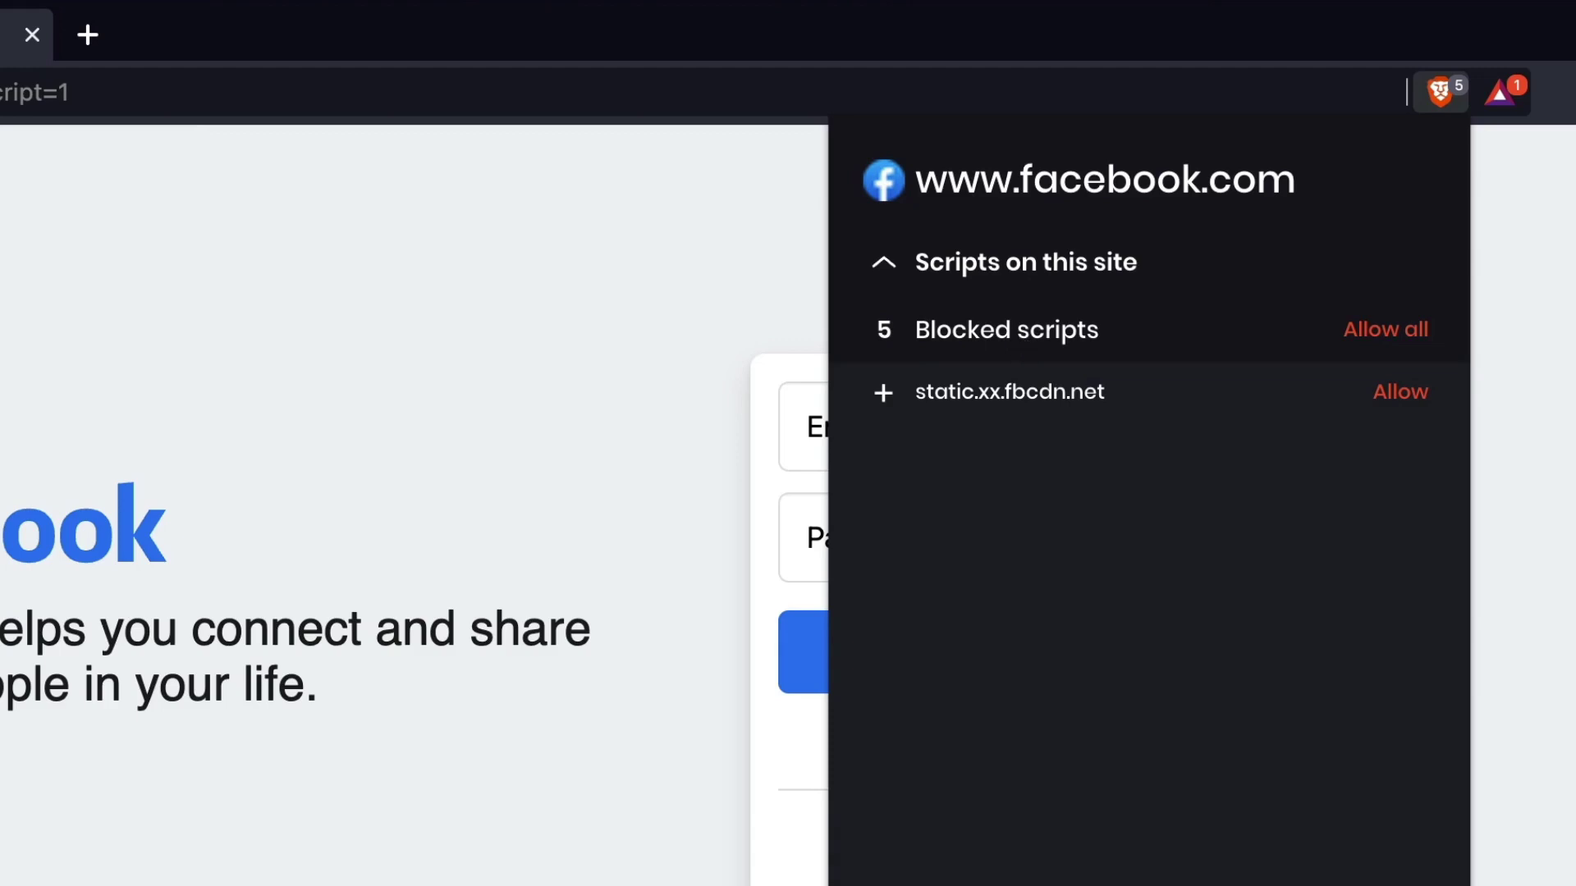
pyautogui.click(884, 261)
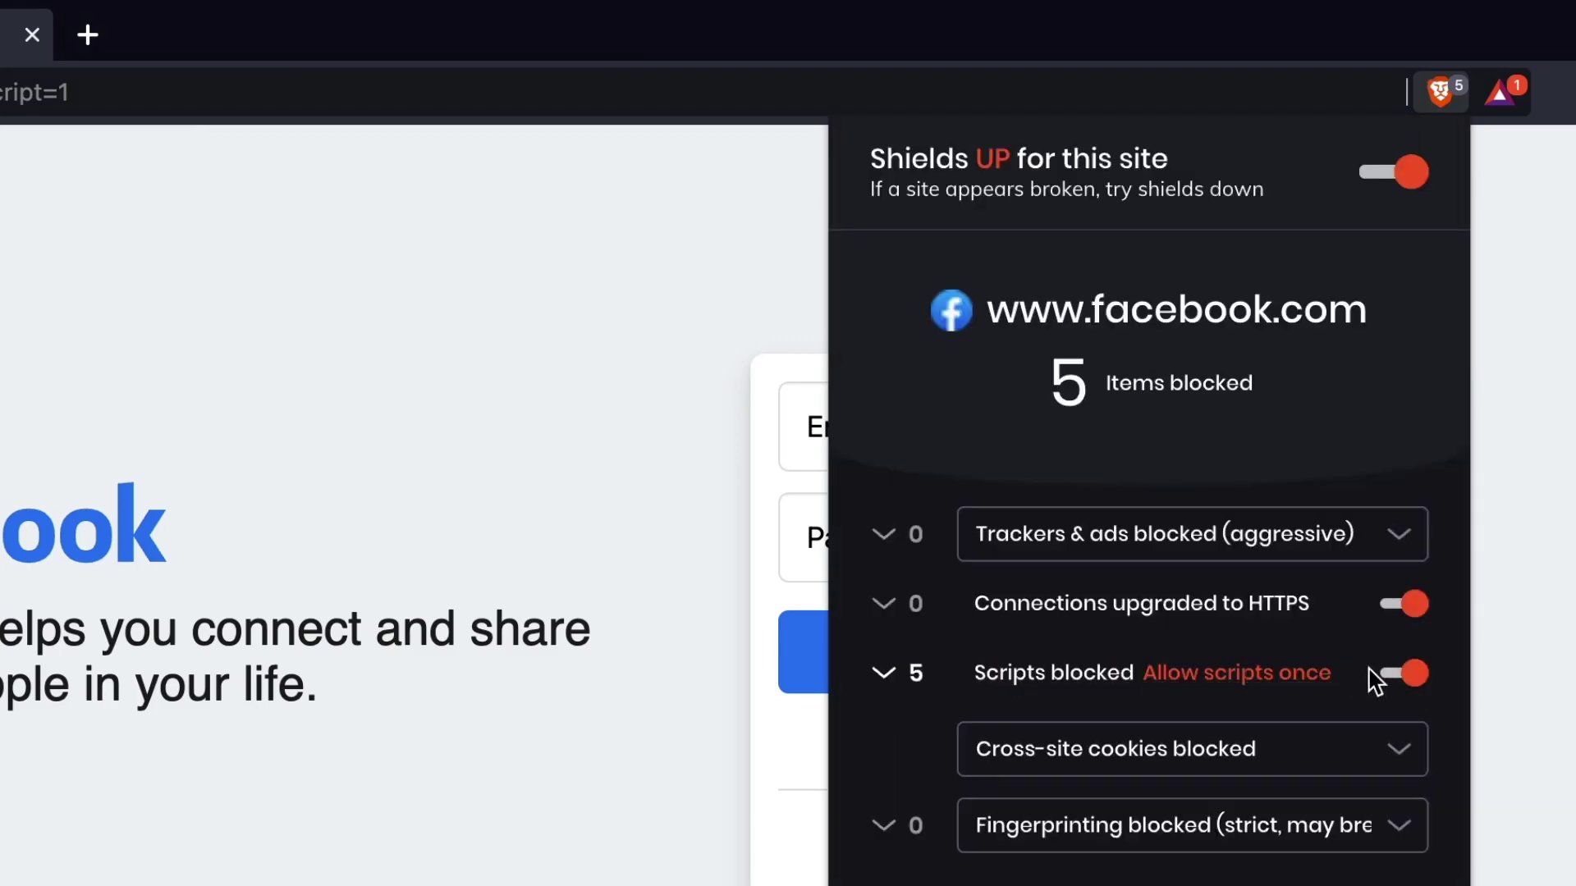
pyautogui.click(655, 511)
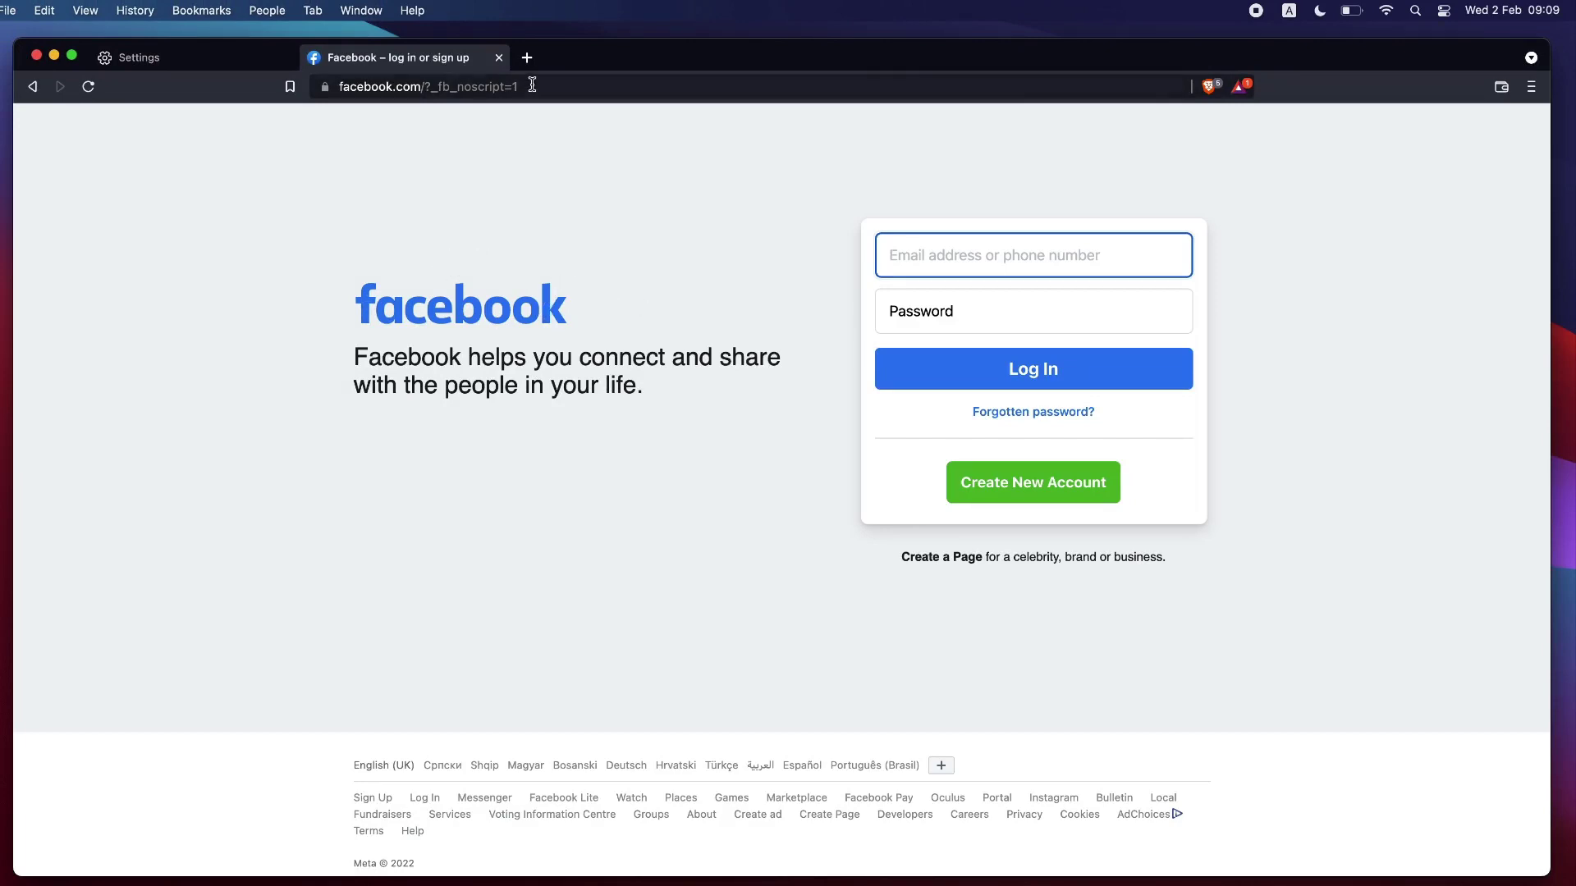
# - Open cnn.com in a new tab
pyautogui.click(527, 57)
pyautogui.write('cnn.com')
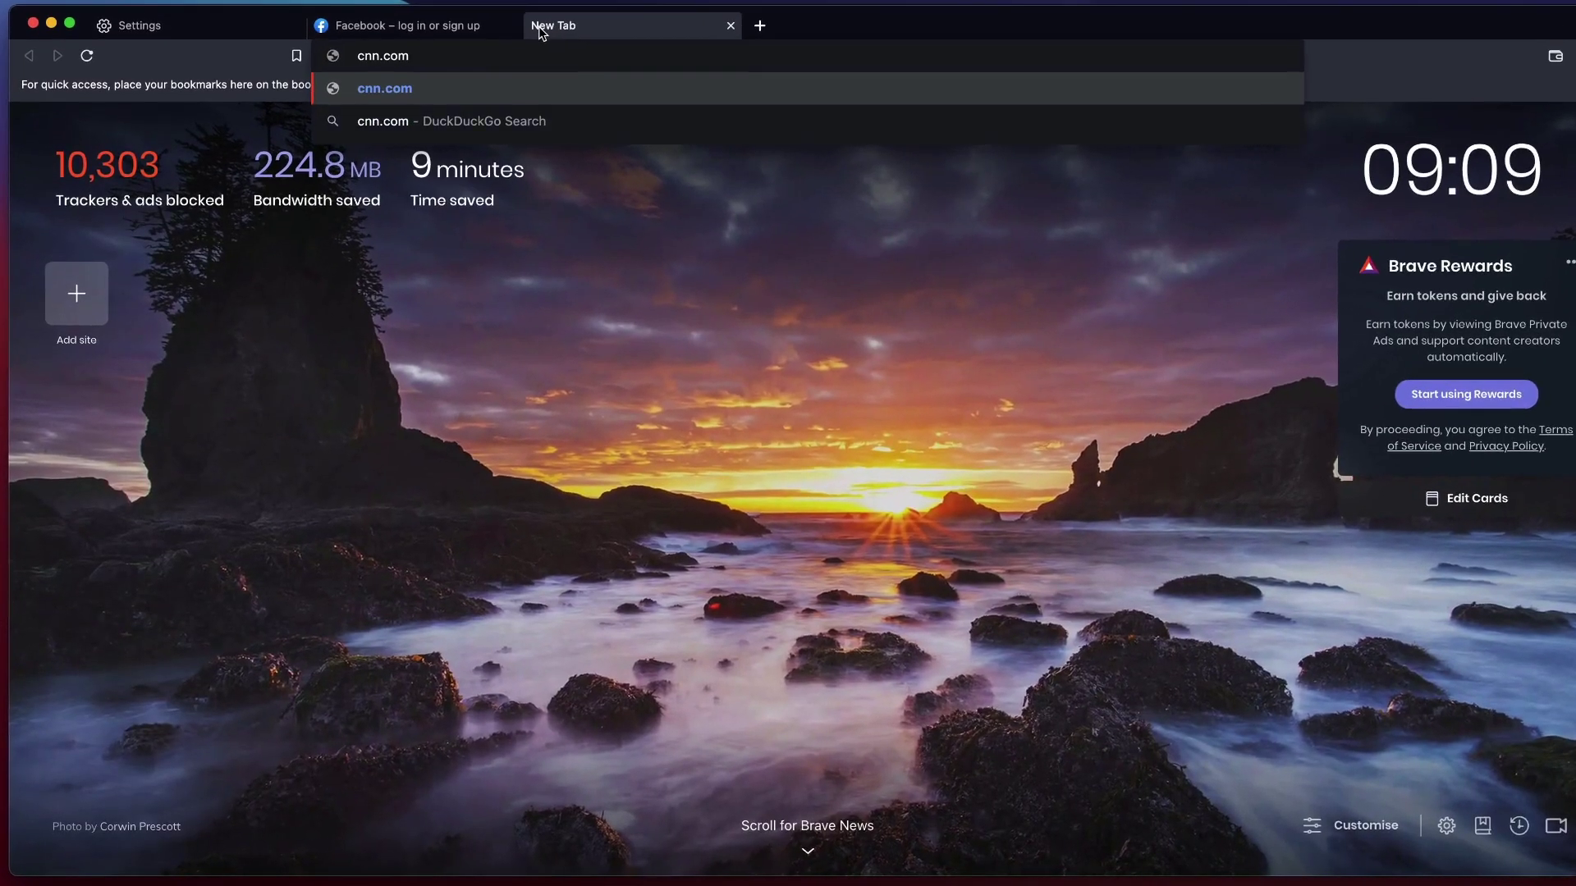
pyautogui.press('Return')
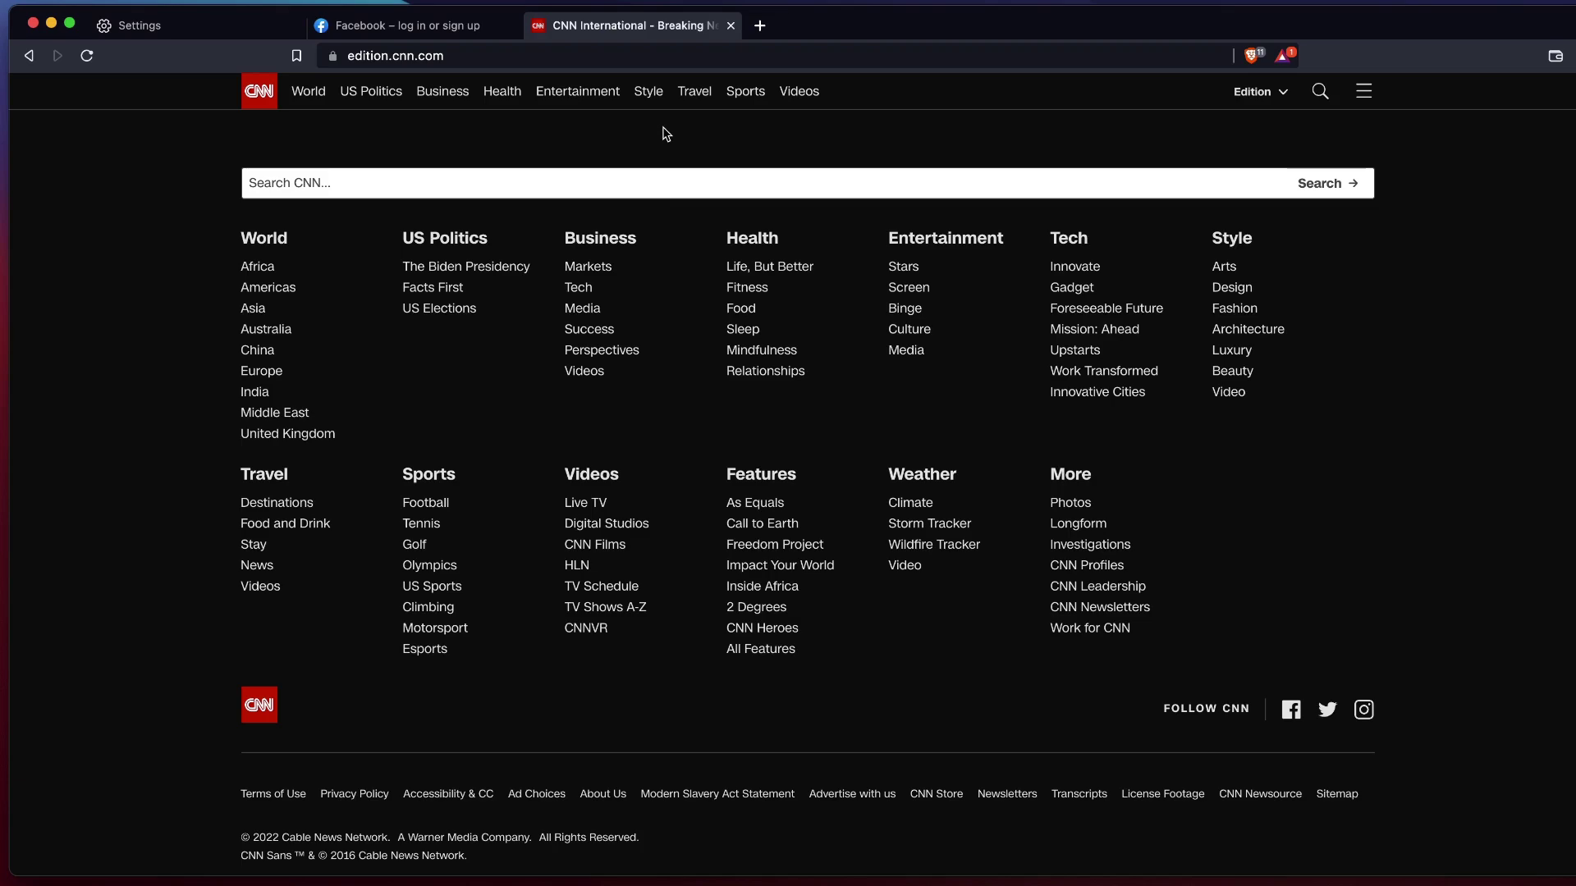
# - In the Shields settings for the CNN site, set trackers & ads blocking to standard and turn off script blocking
pyautogui.click(1251, 55)
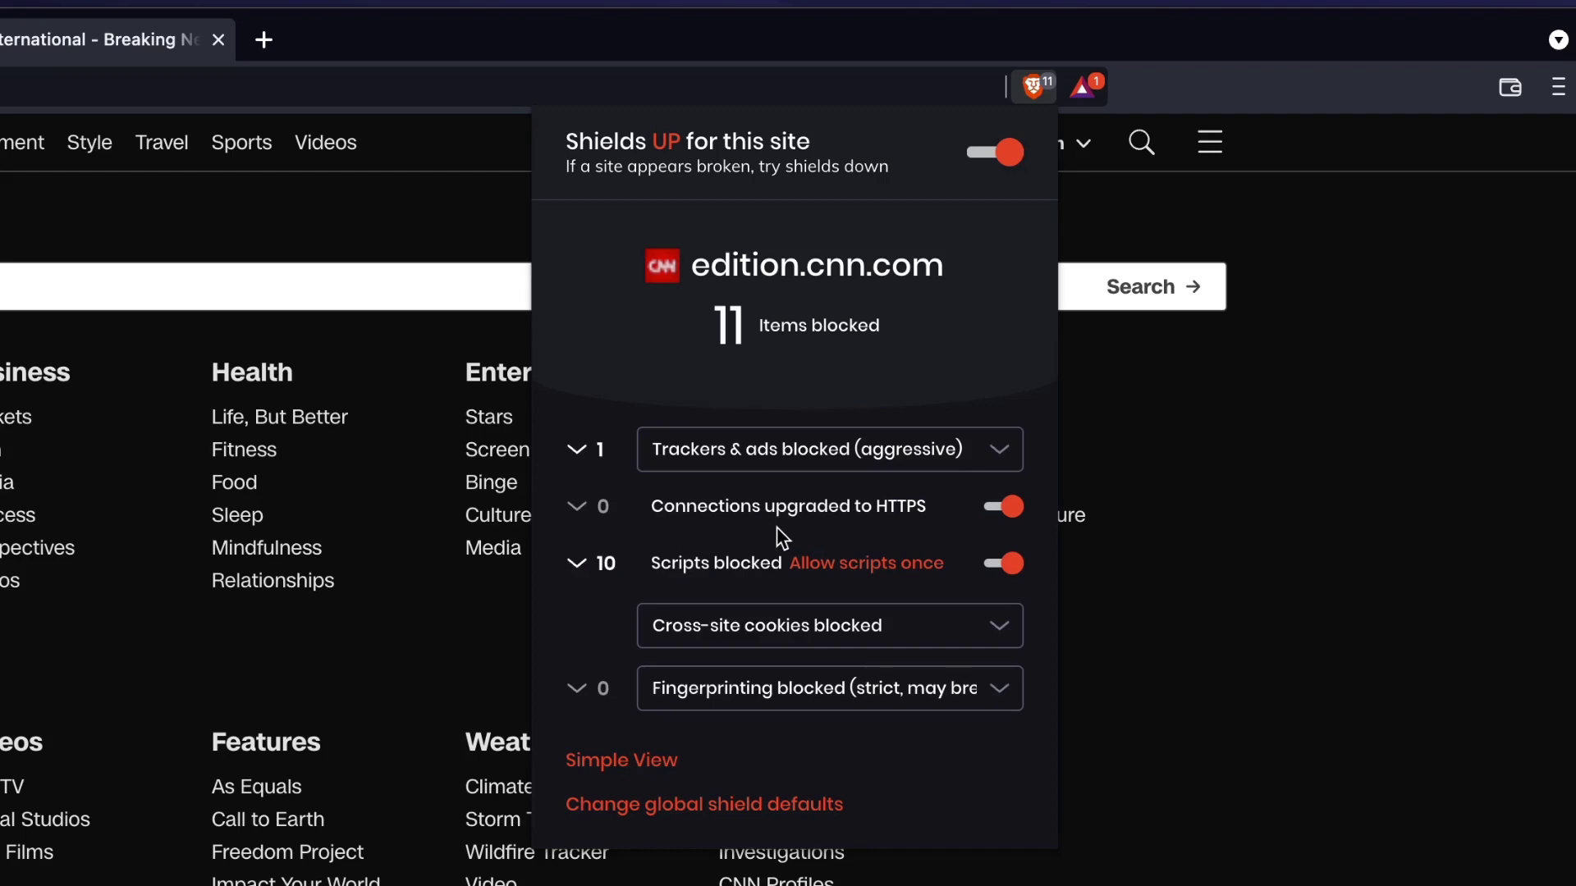
pyautogui.click(962, 454)
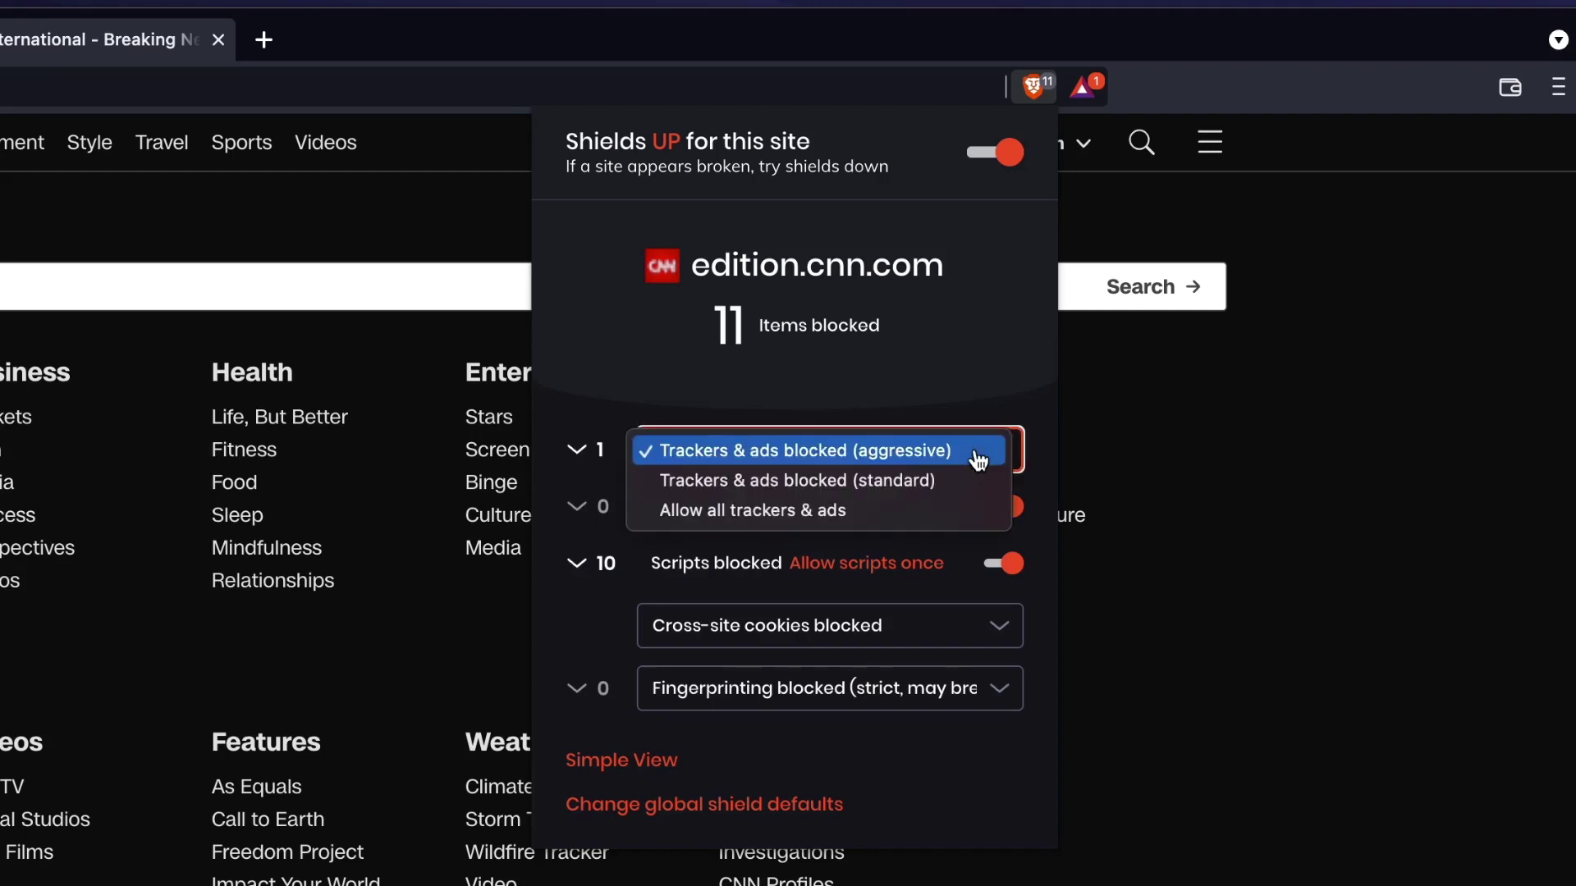
pyautogui.click(850, 492)
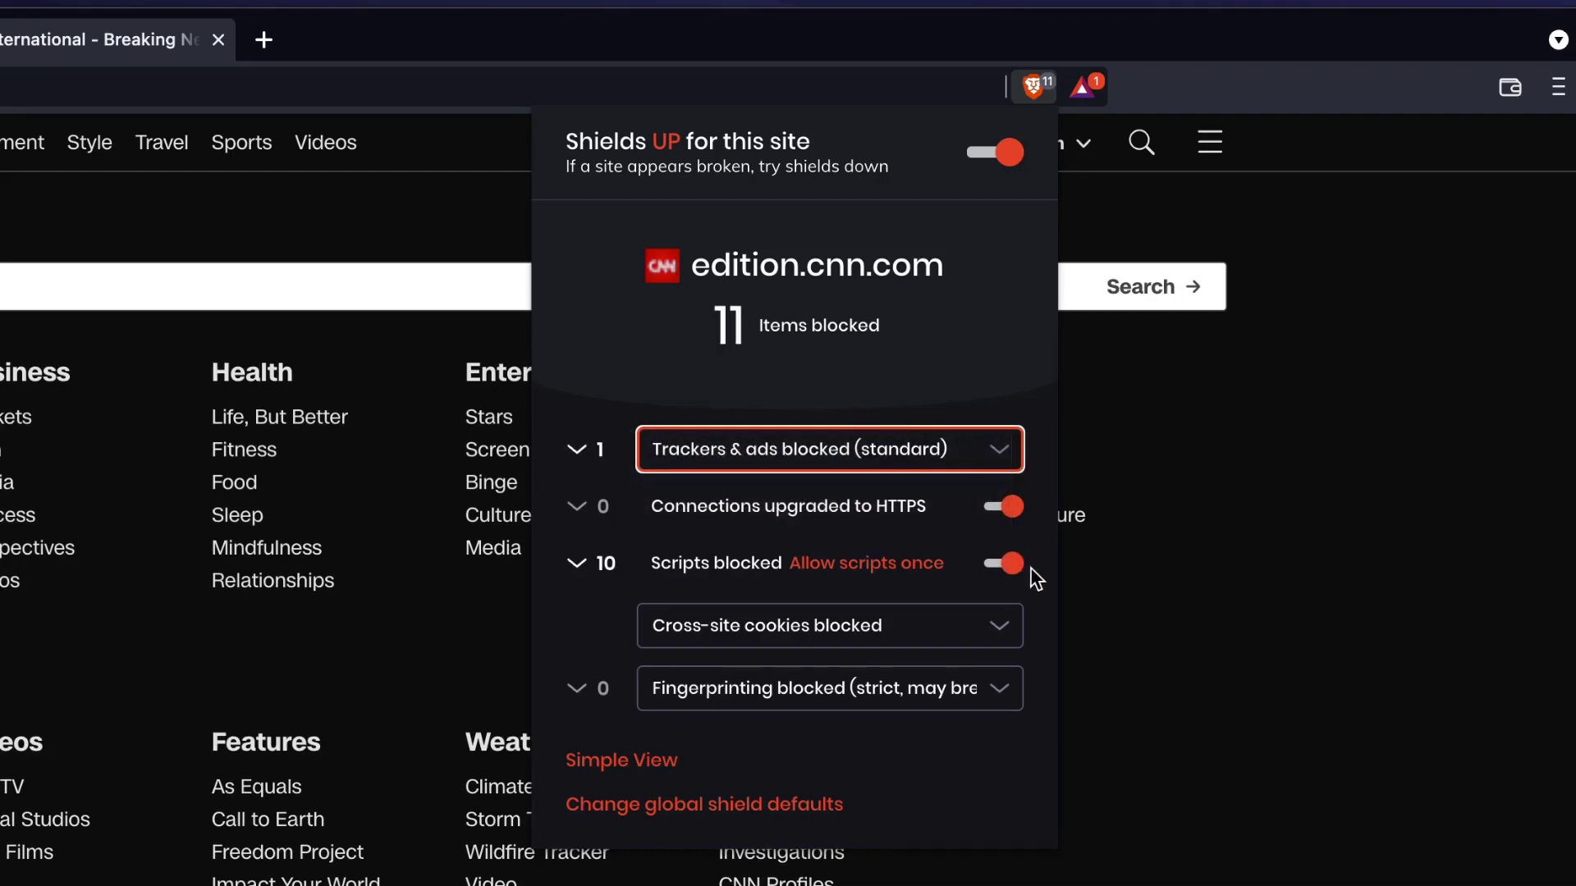
pyautogui.click(1009, 566)
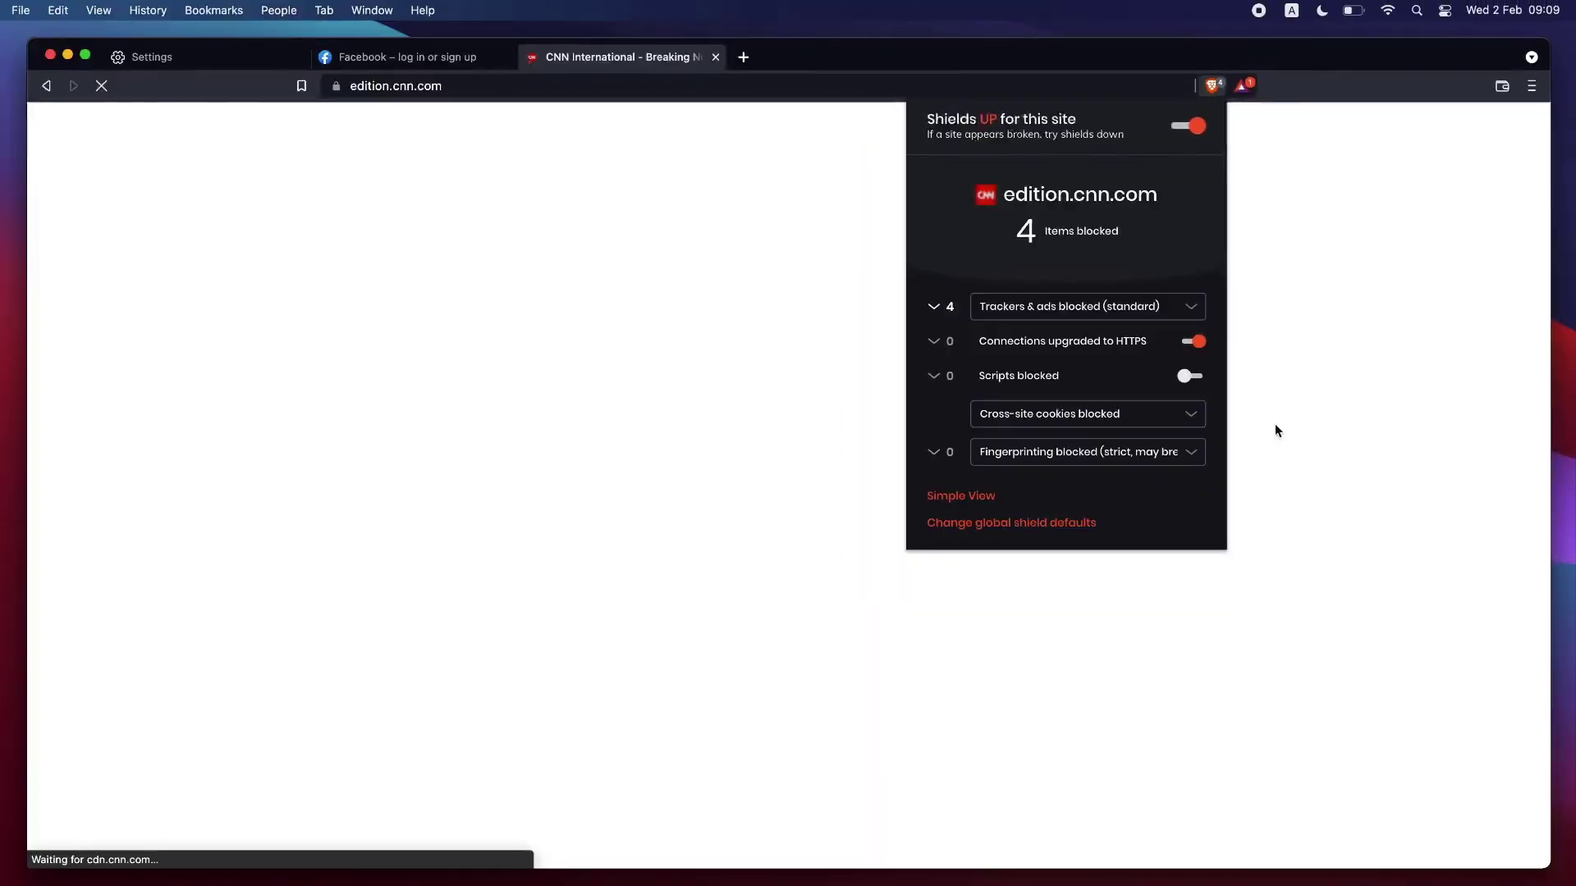
pyautogui.click(1217, 713)
pyautogui.scroll(-20, 1204, 378)
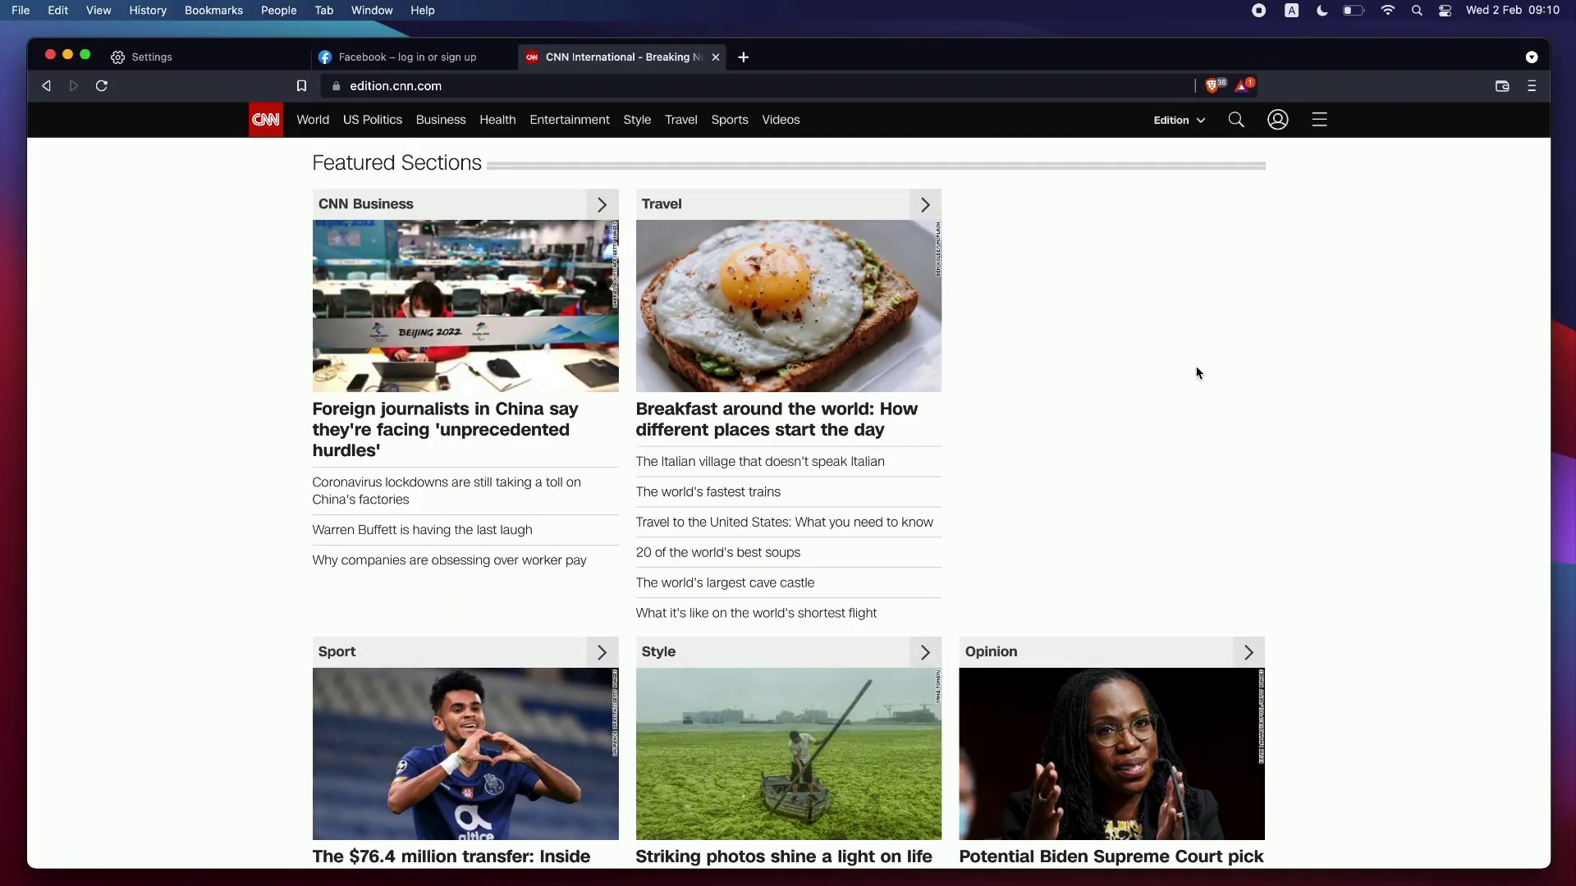
# - Reload the CNN page and review the trackers & ads blocking choices in its Shields details, leaving it at standard
pyautogui.click(102, 87)
pyautogui.click(1212, 86)
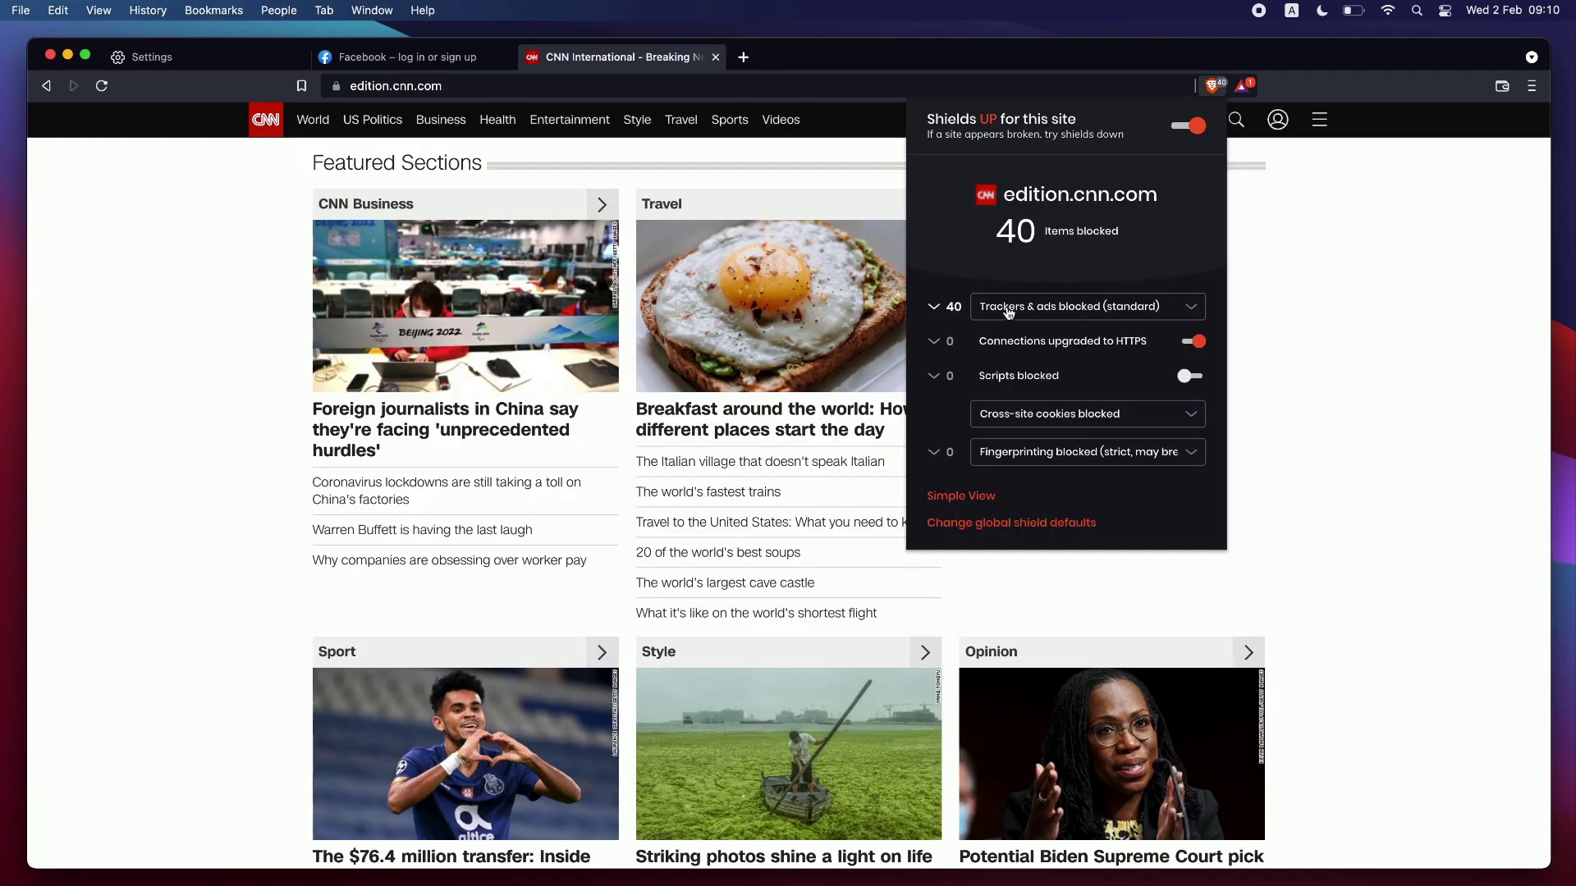
pyautogui.click(1141, 305)
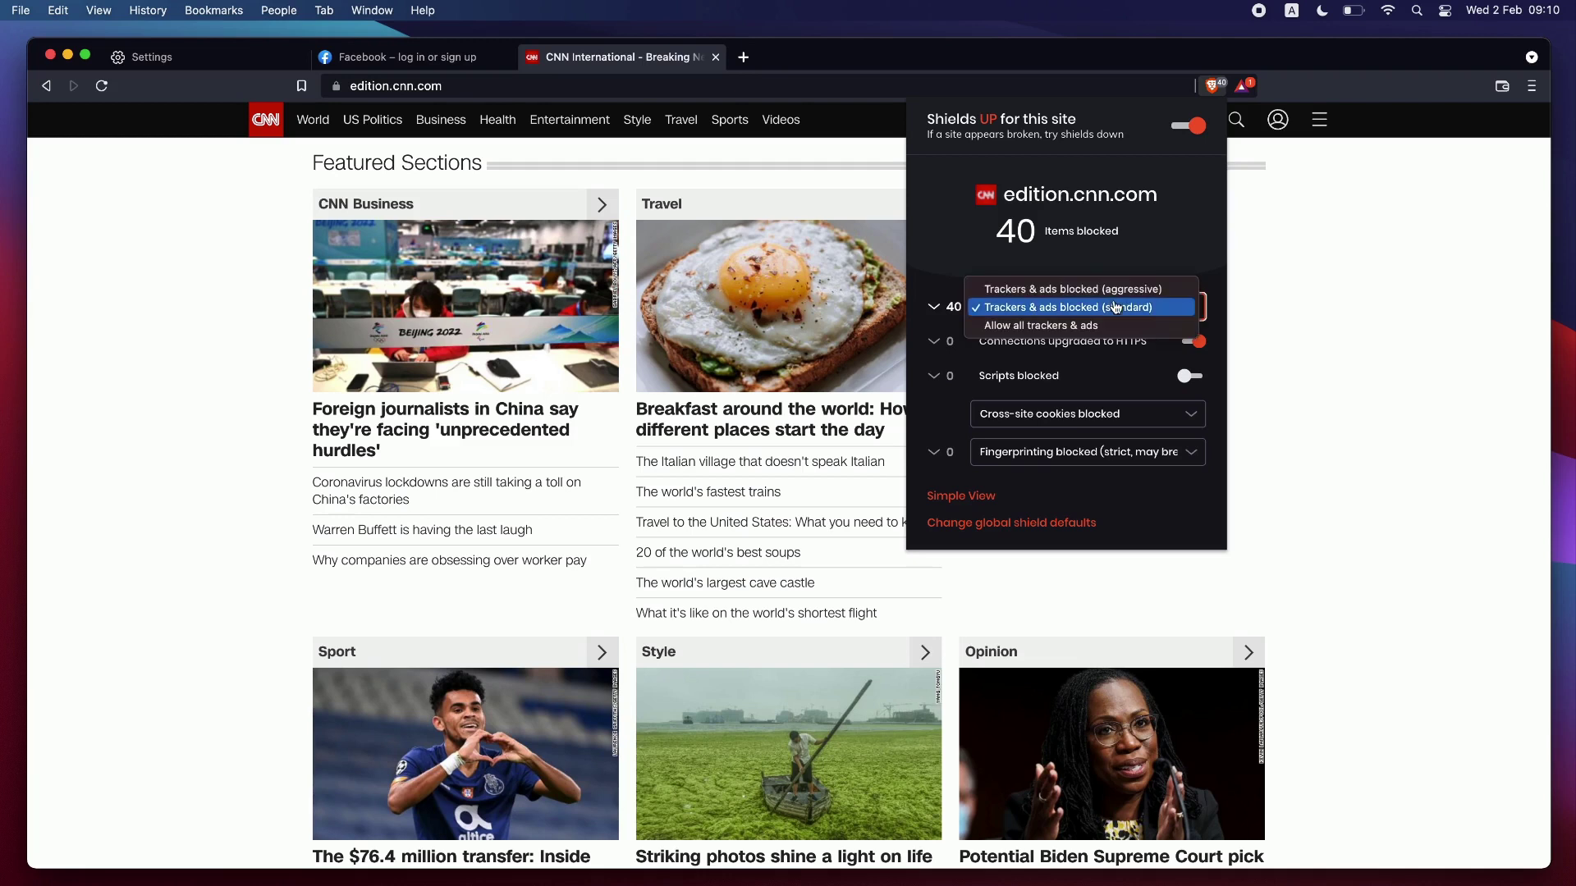
pyautogui.click(1145, 248)
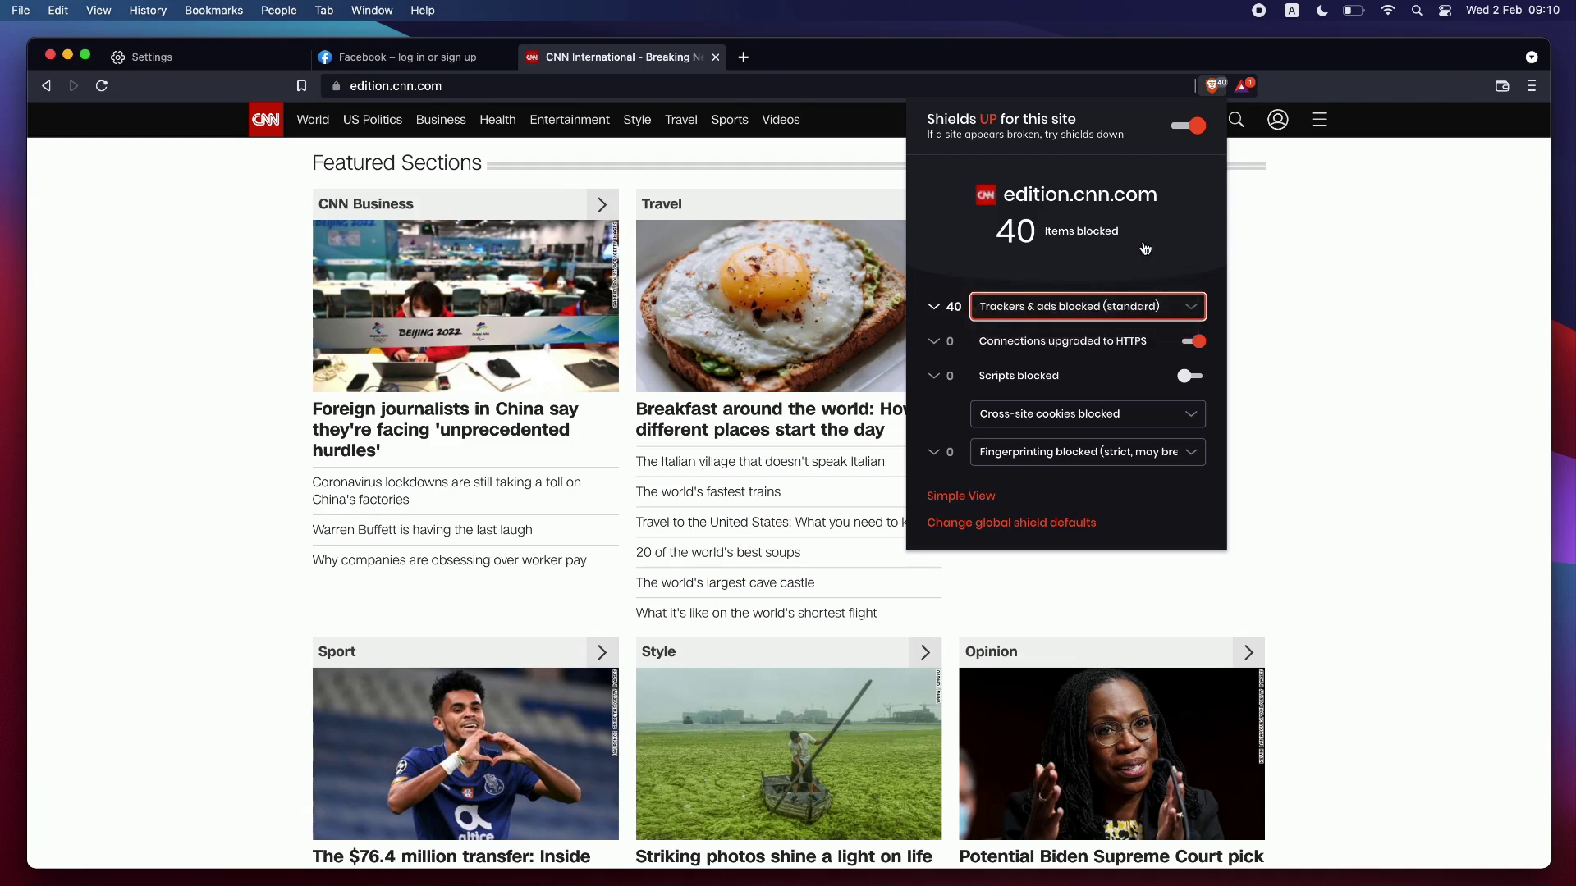
pyautogui.click(1171, 312)
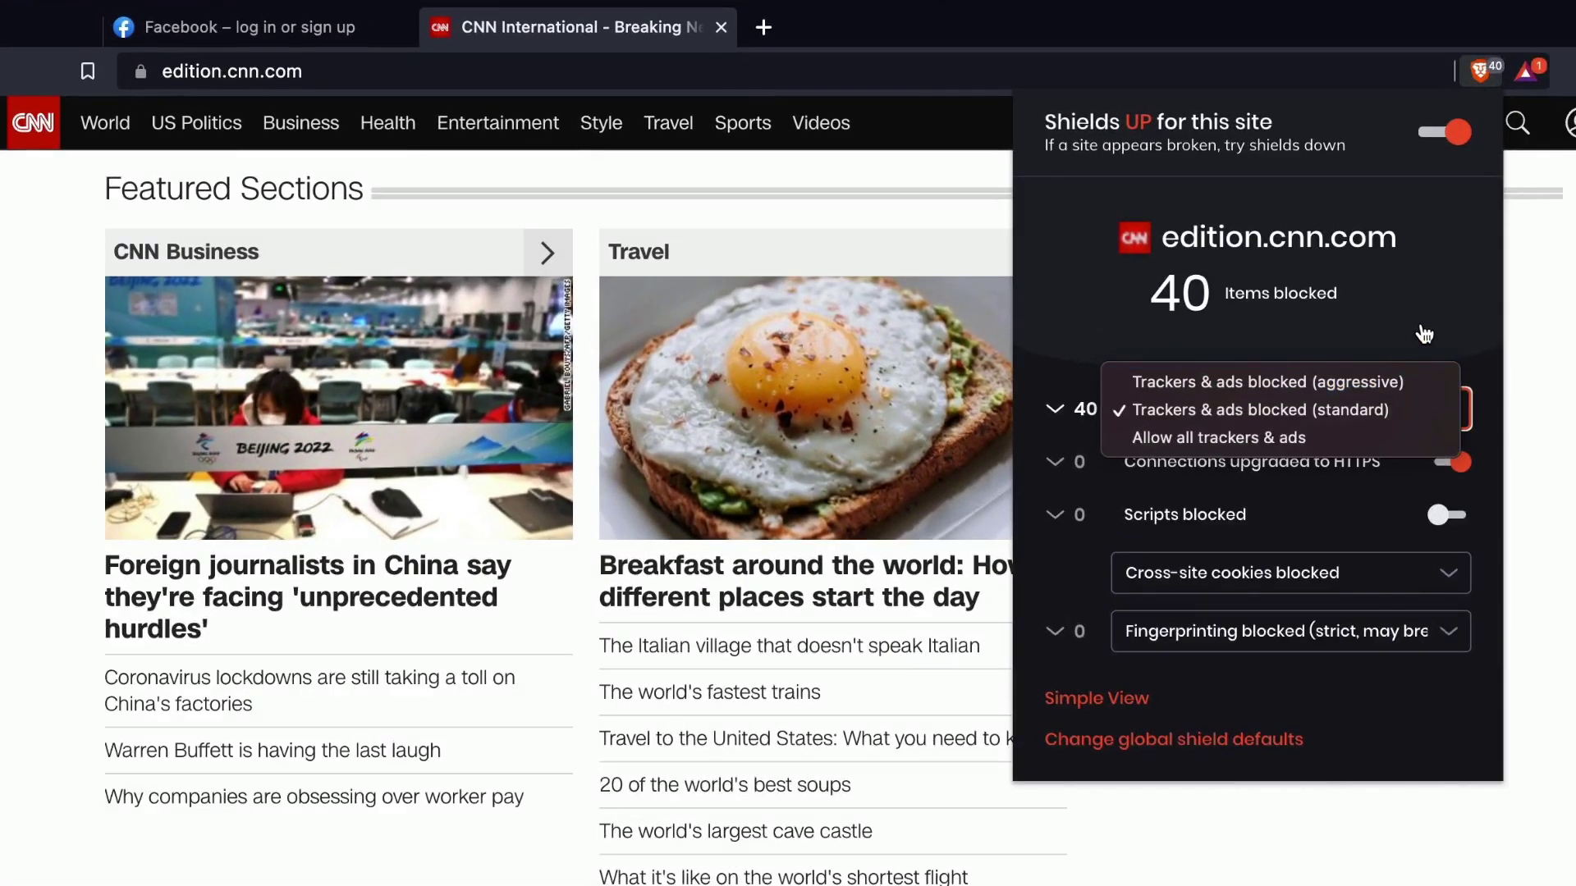
pyautogui.click(1424, 334)
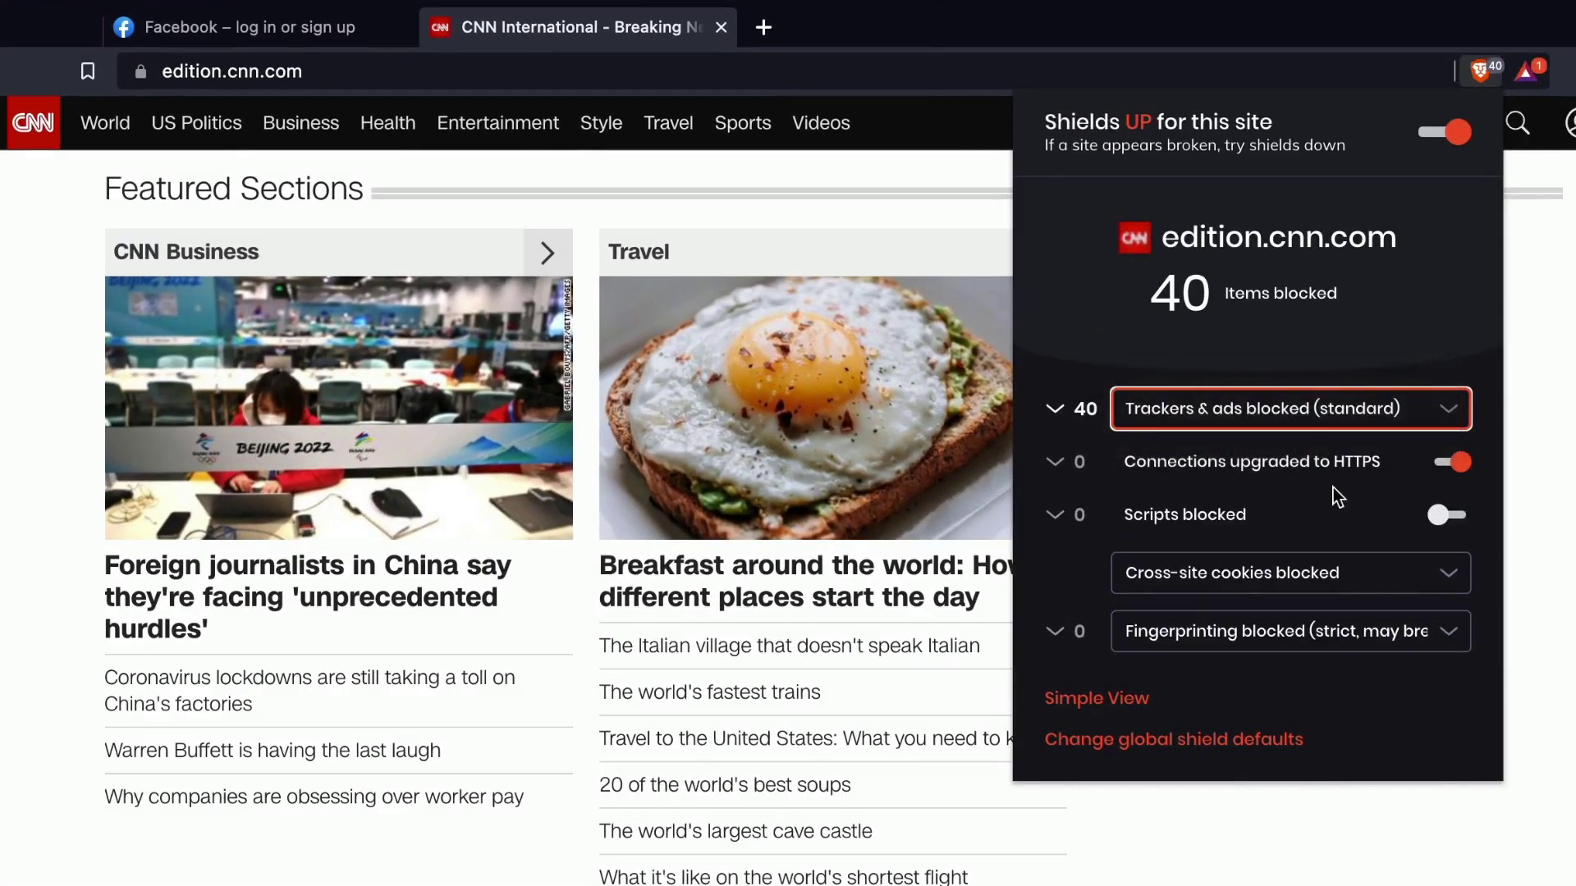
# - Try script blocking on the CNN site, inspect the page, and turn script blocking back off
pyautogui.click(1438, 516)
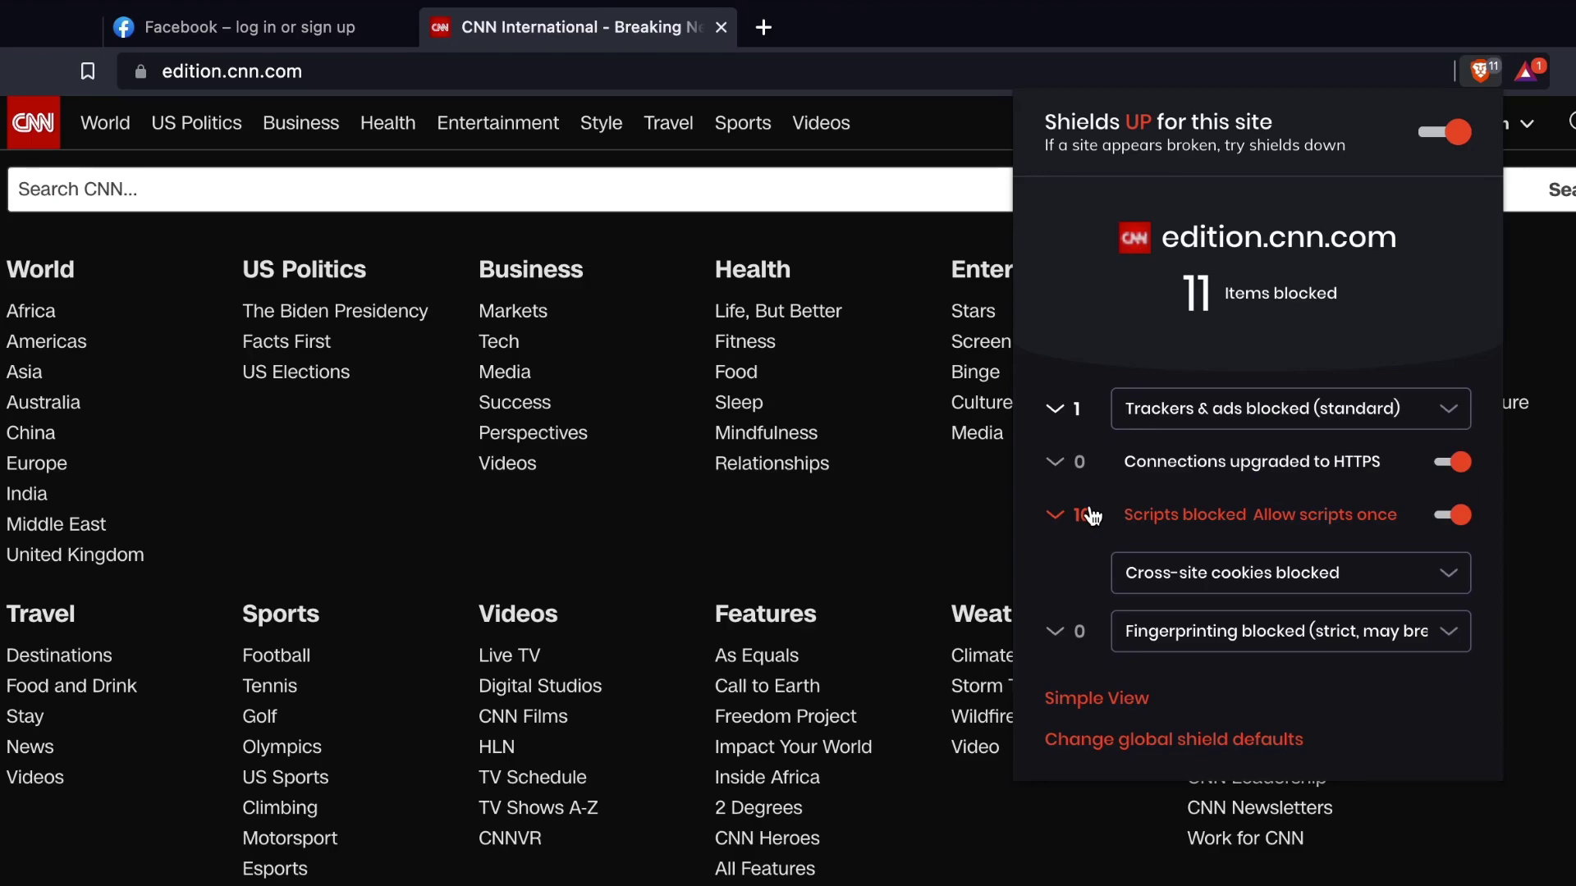
pyautogui.click(6, 376)
pyautogui.scroll(3, 575, 304)
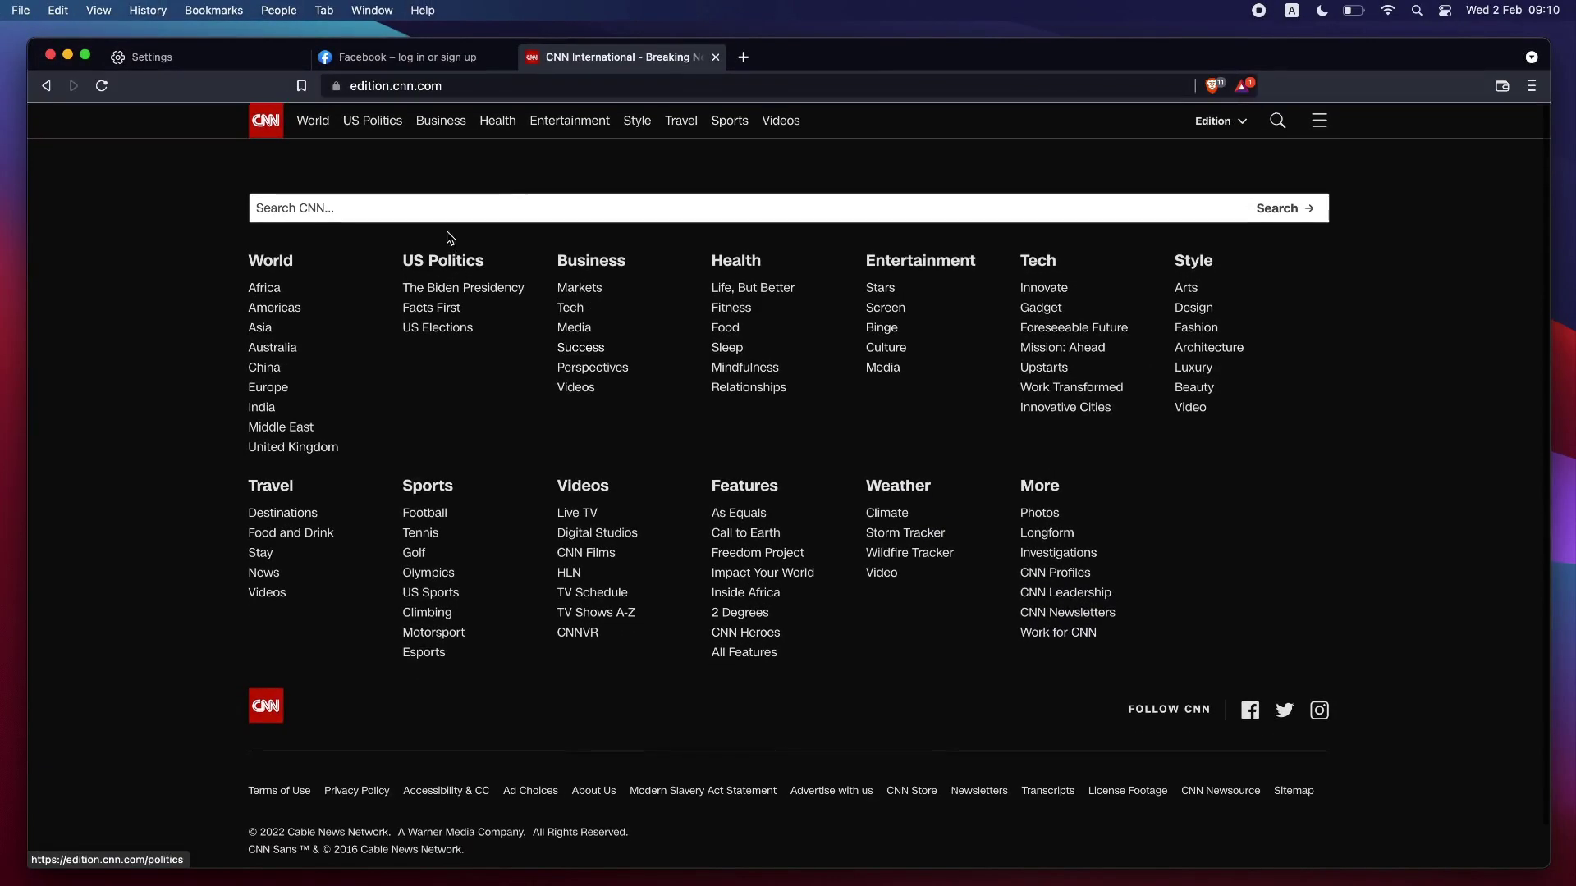
pyautogui.click(1210, 86)
pyautogui.click(1198, 377)
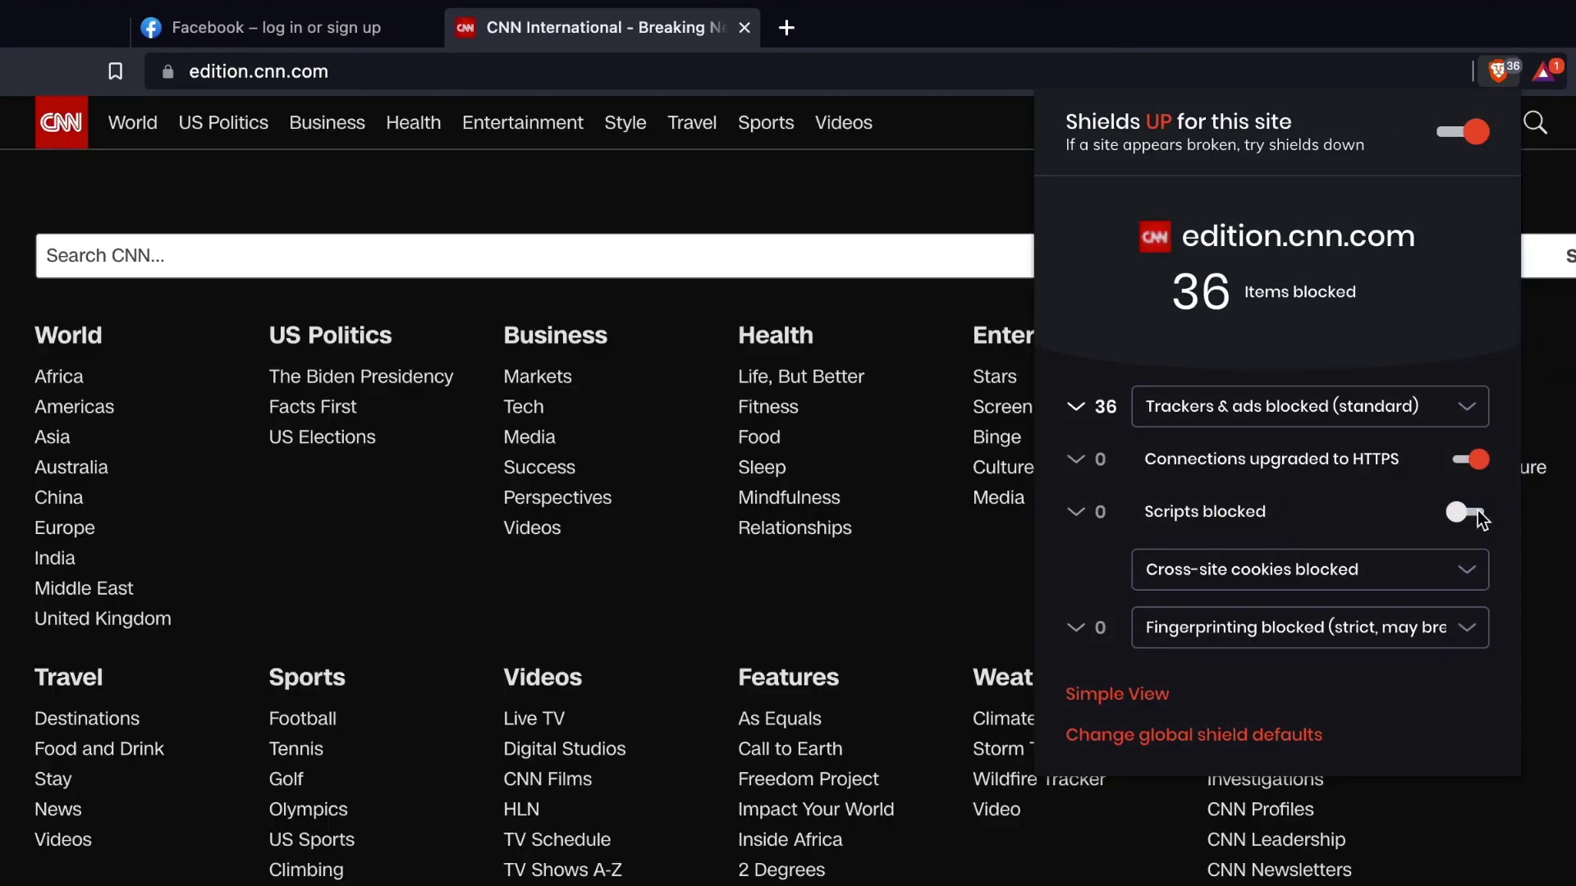
# - Keep trackers & ads blocking at standard for the CNN site and reload the page
pyautogui.click(1450, 419)
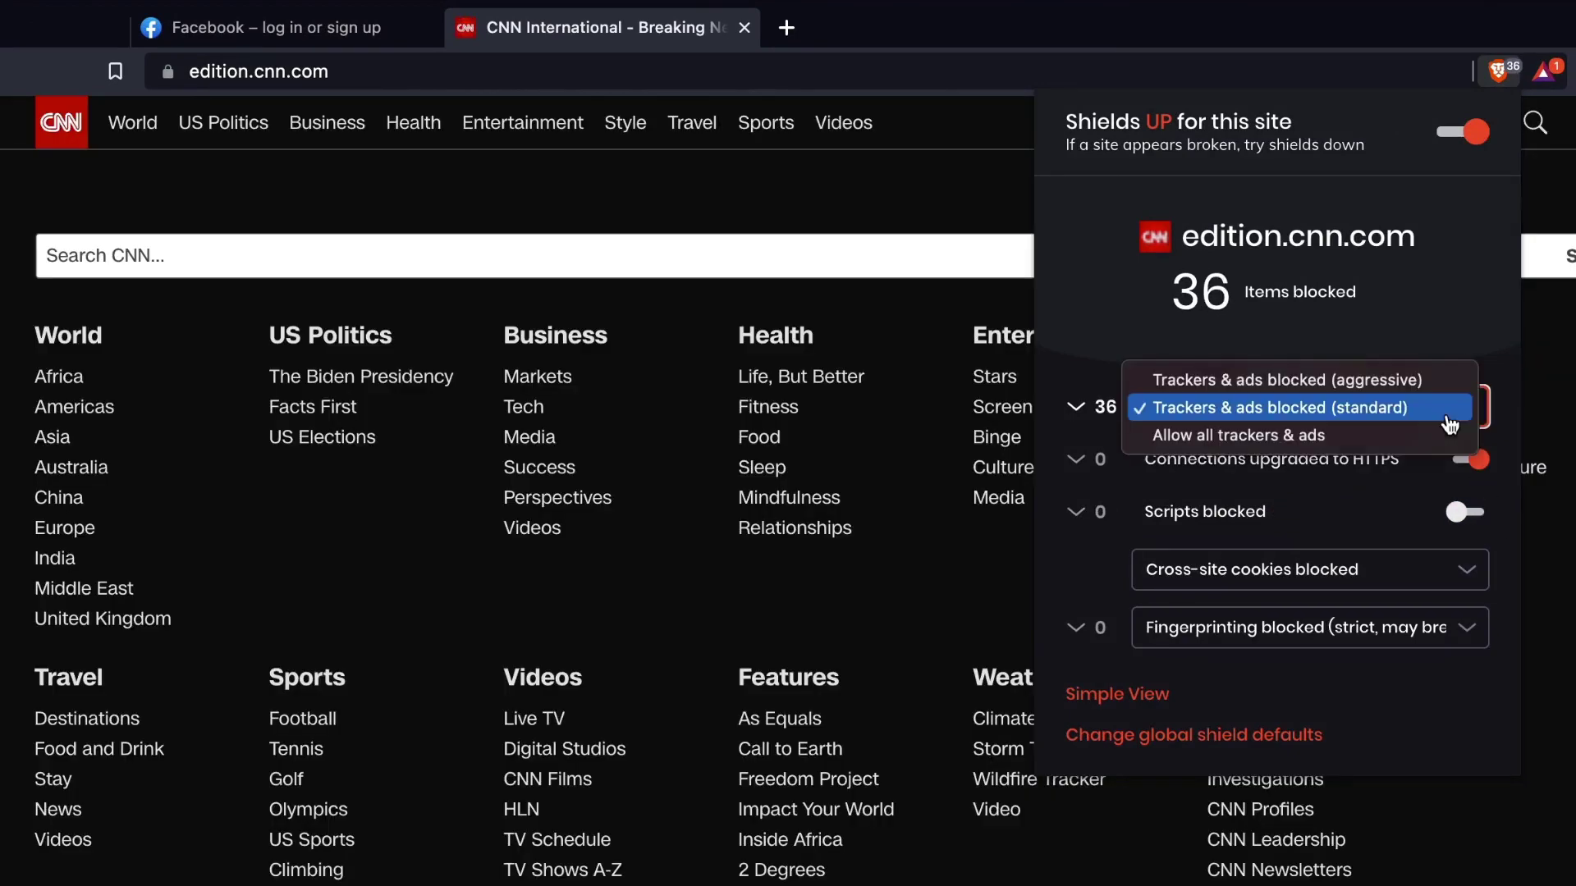
pyautogui.click(1319, 427)
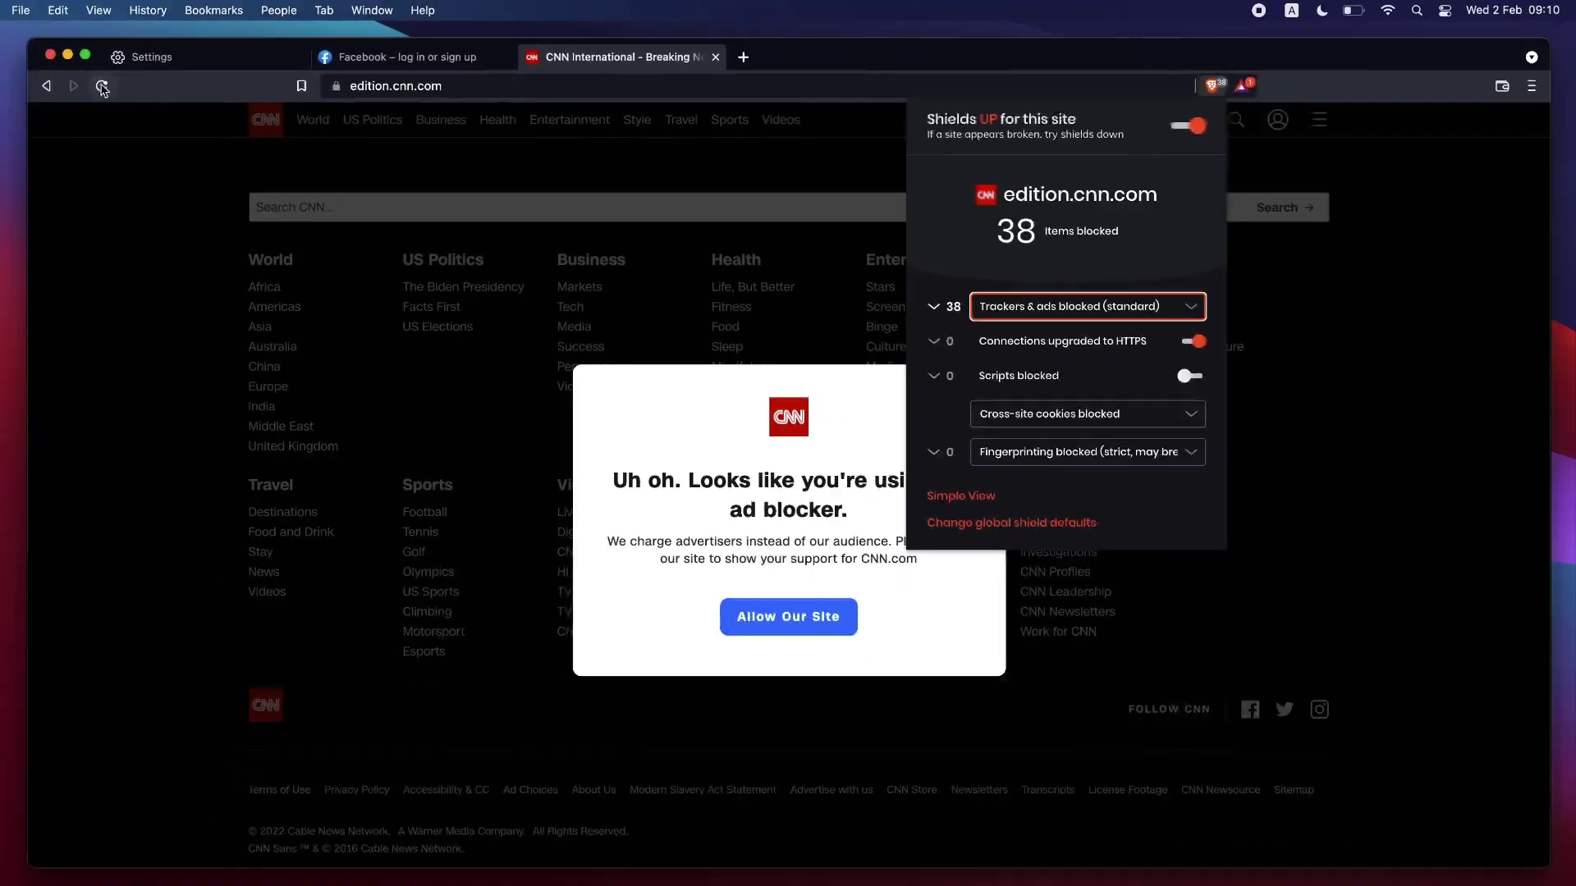
pyautogui.click(102, 87)
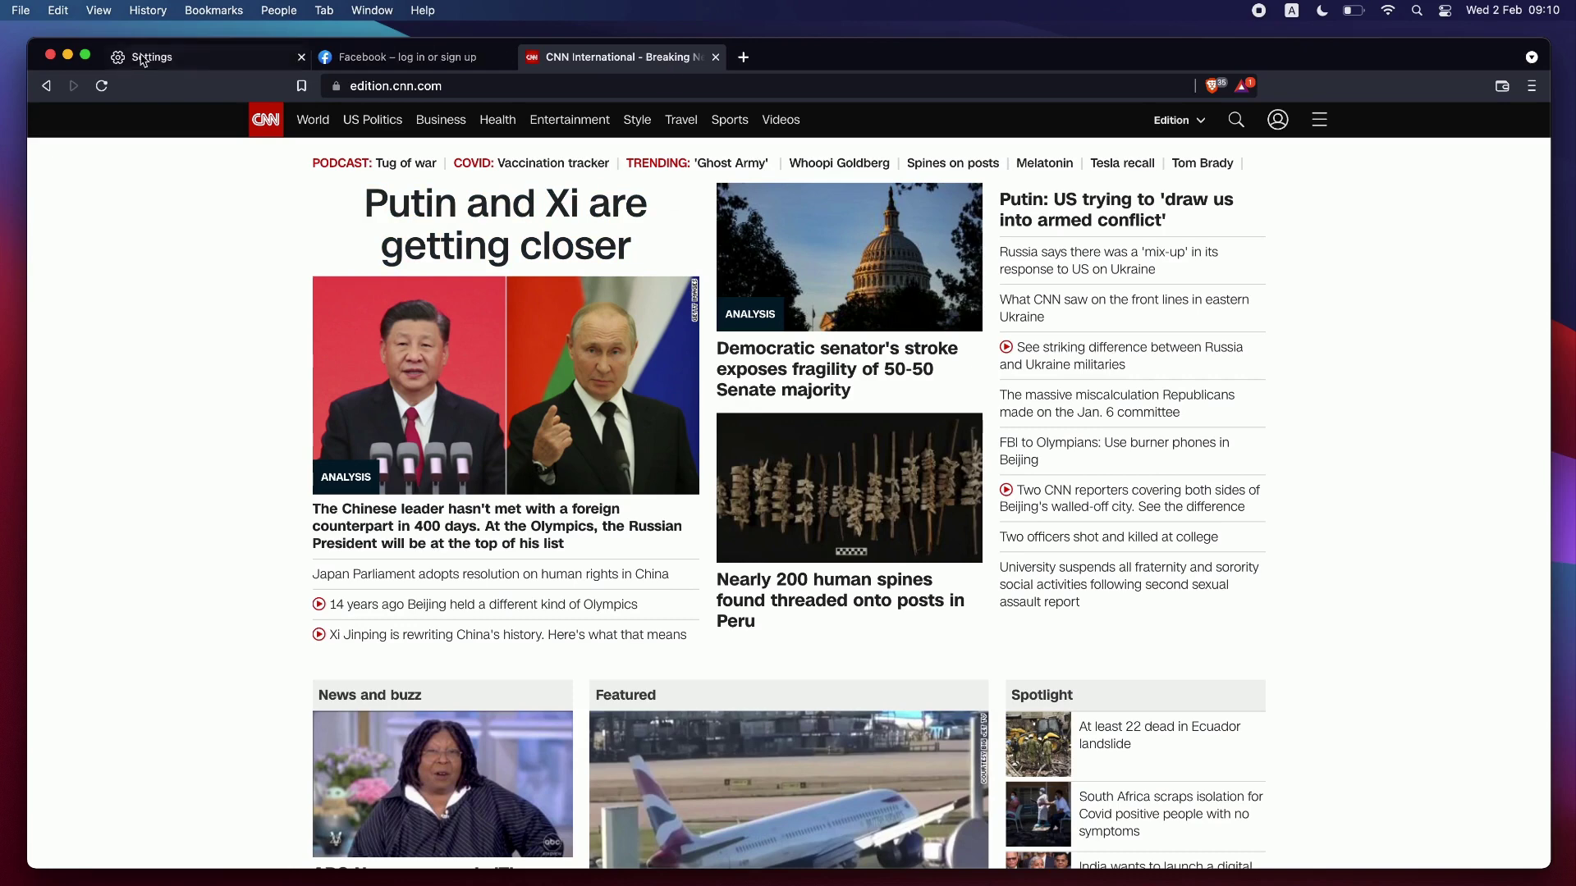
# - In the default Shields settings, try setting cookie blocking to All and return it to Only cross-site
pyautogui.click(209, 57)
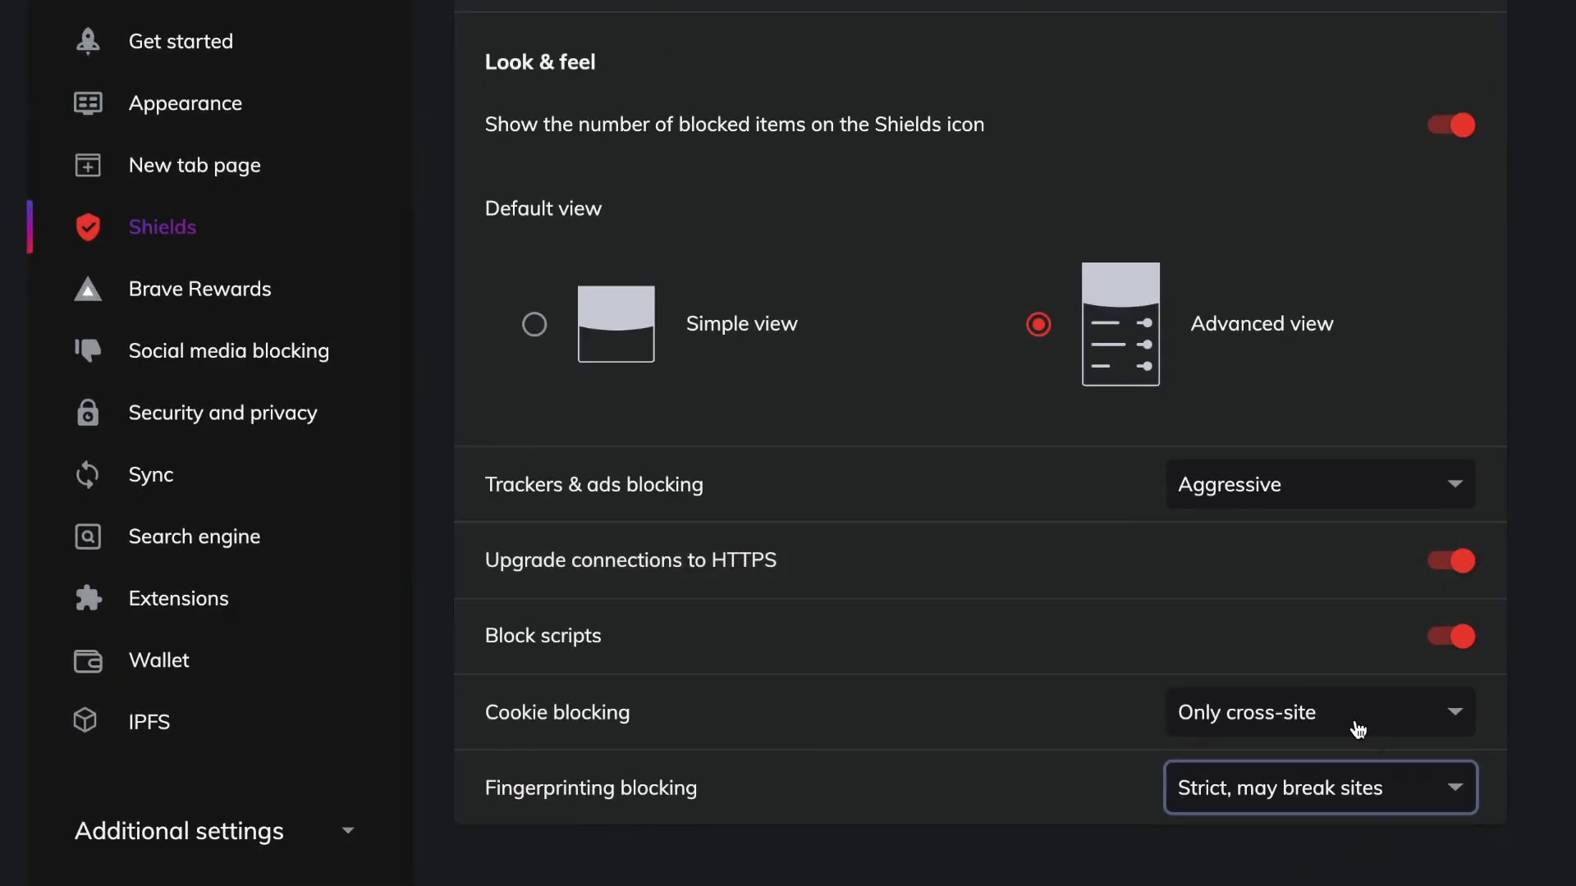
pyautogui.click(1255, 726)
pyautogui.click(1242, 685)
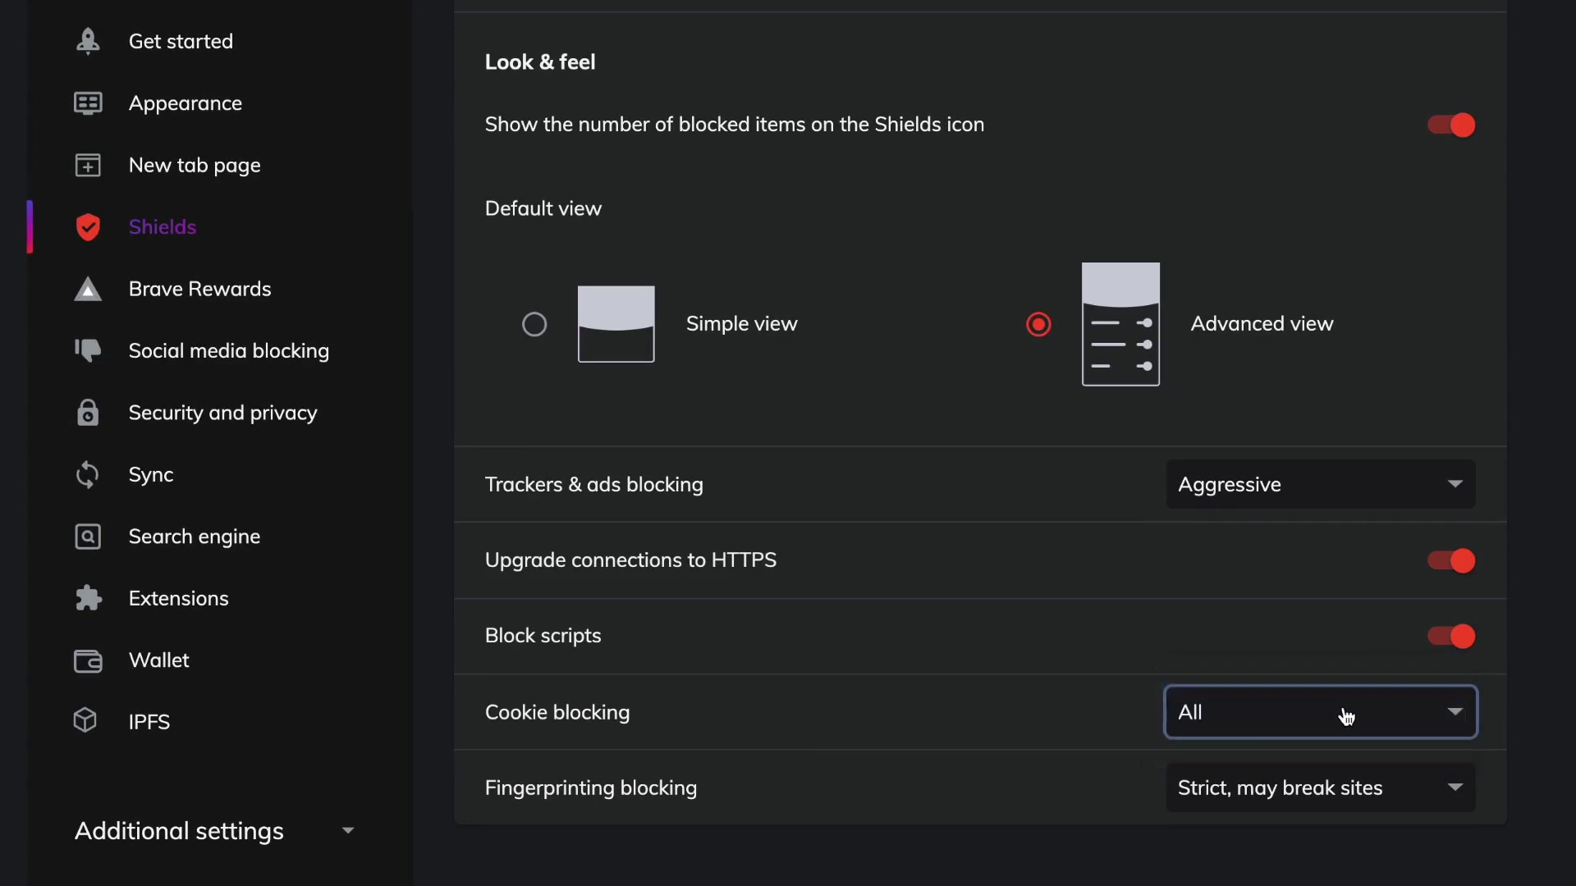
pyautogui.click(1347, 716)
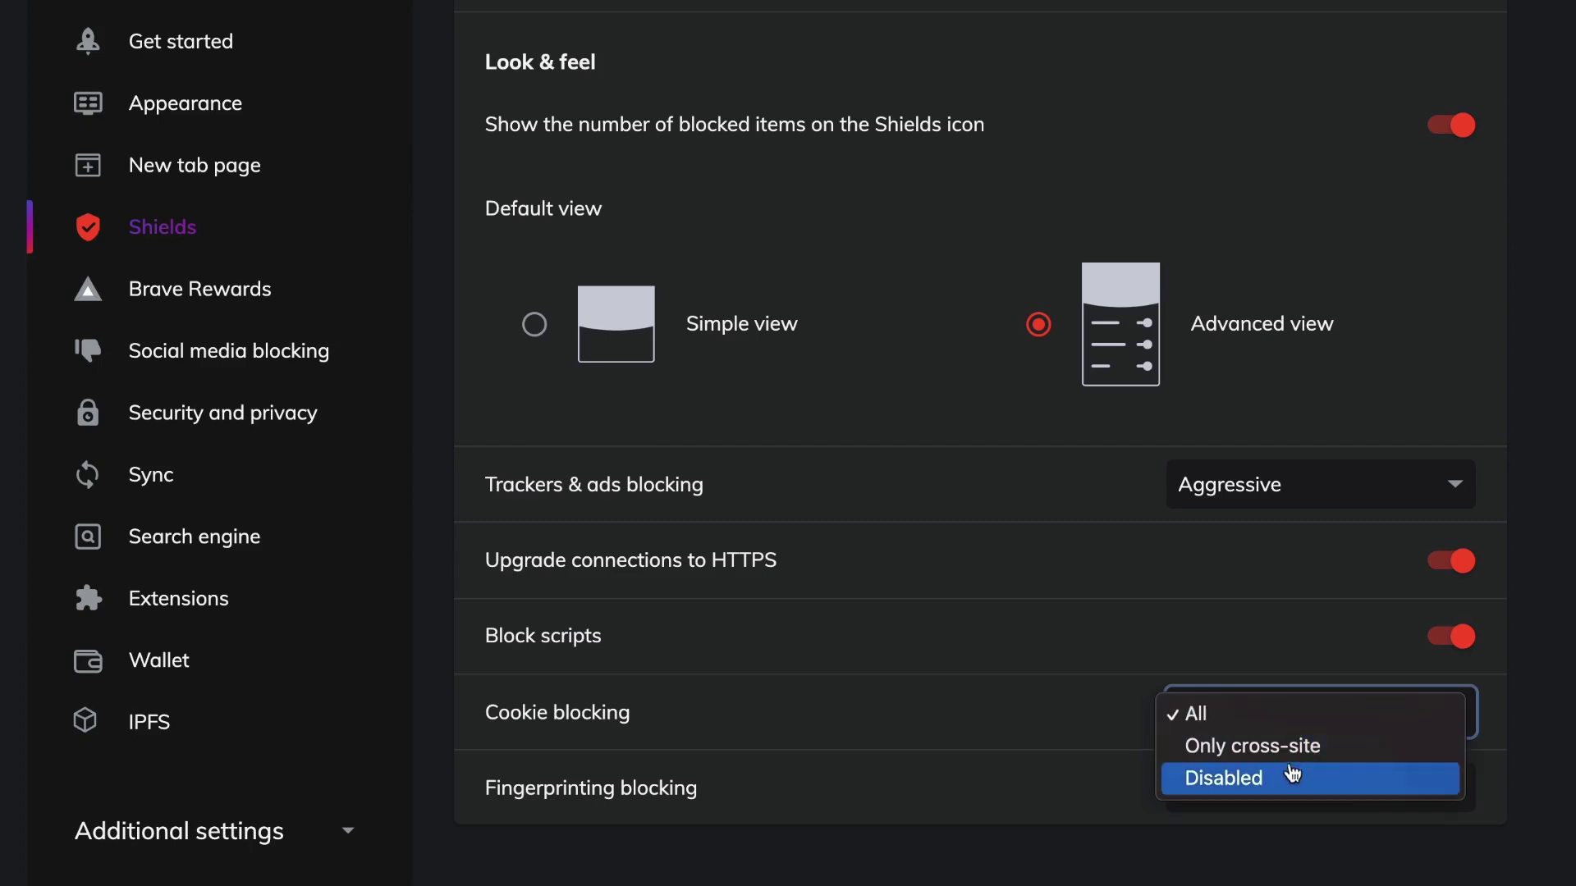
pyautogui.click(1337, 743)
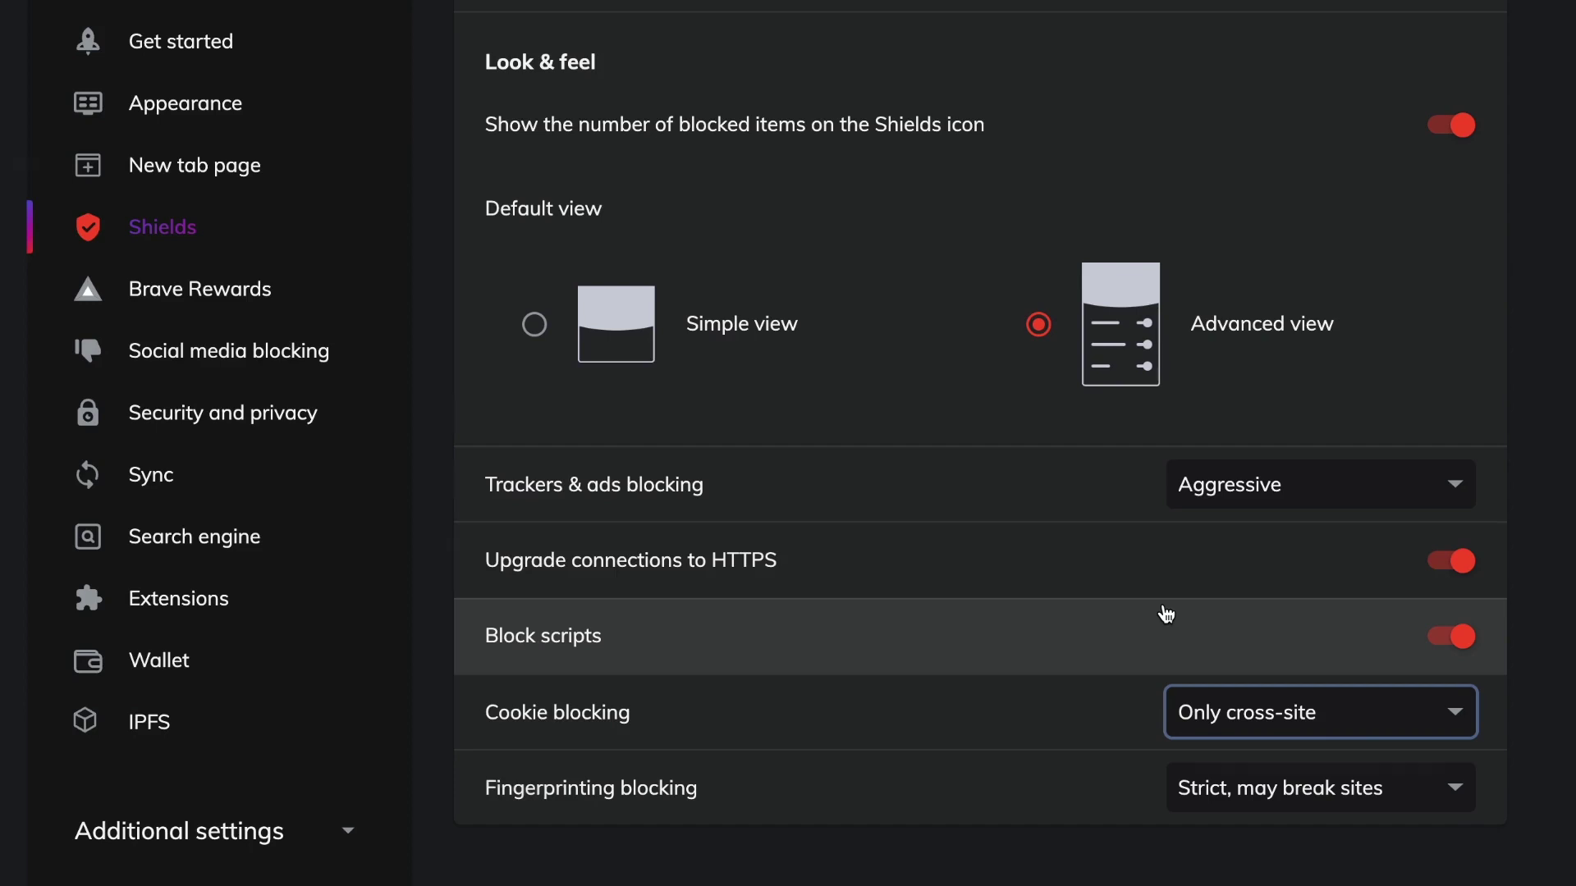
# - Review the CNN site's Shields details and return to the browser settings
pyautogui.click(594, 66)
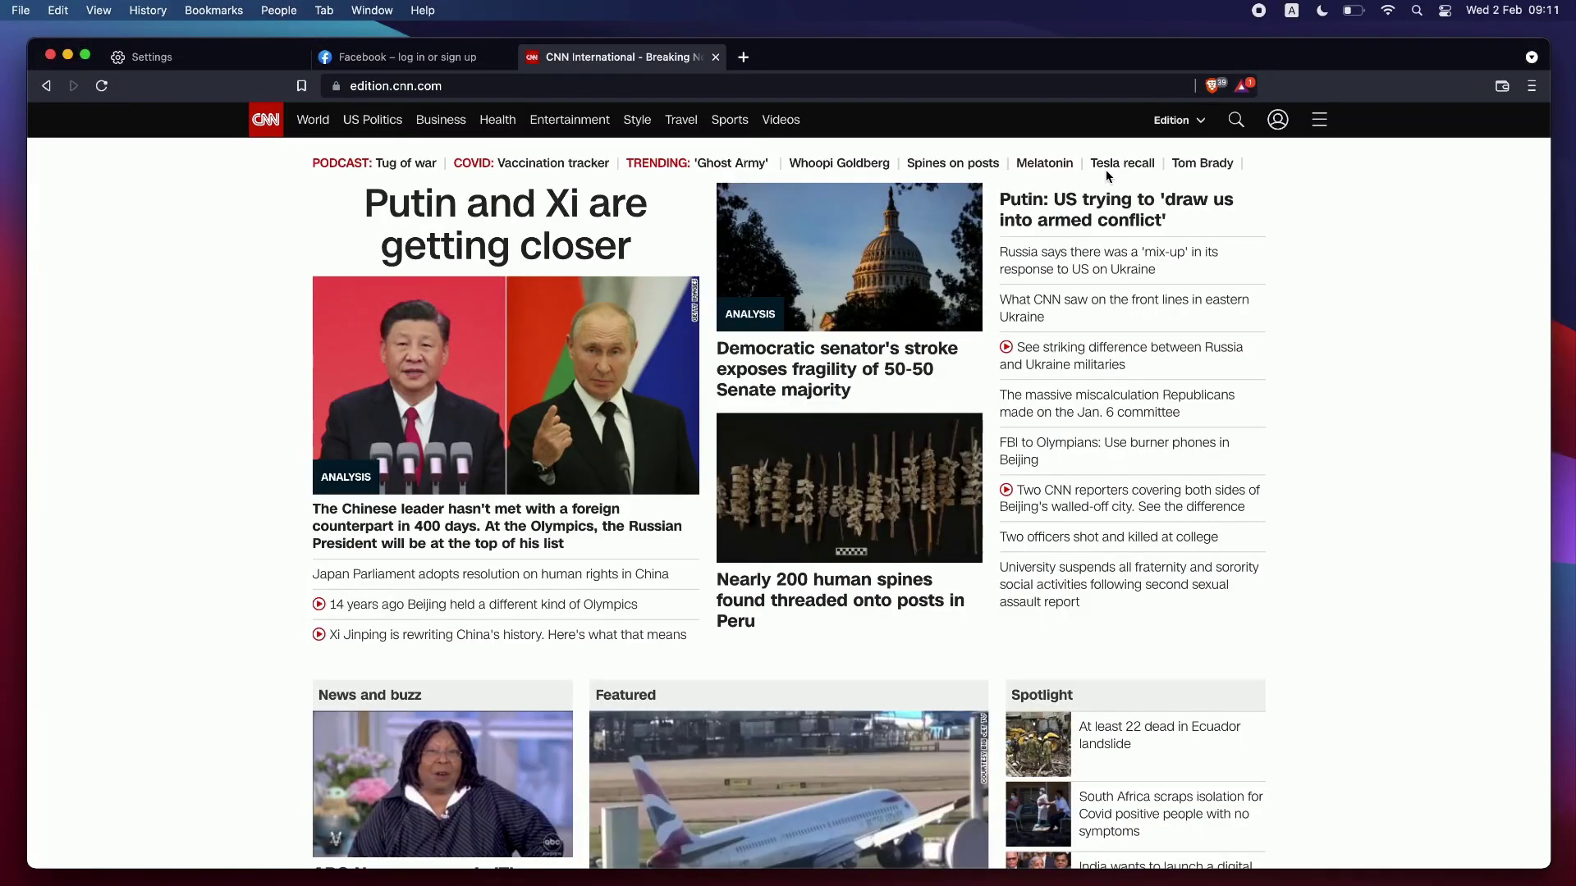
pyautogui.click(1212, 86)
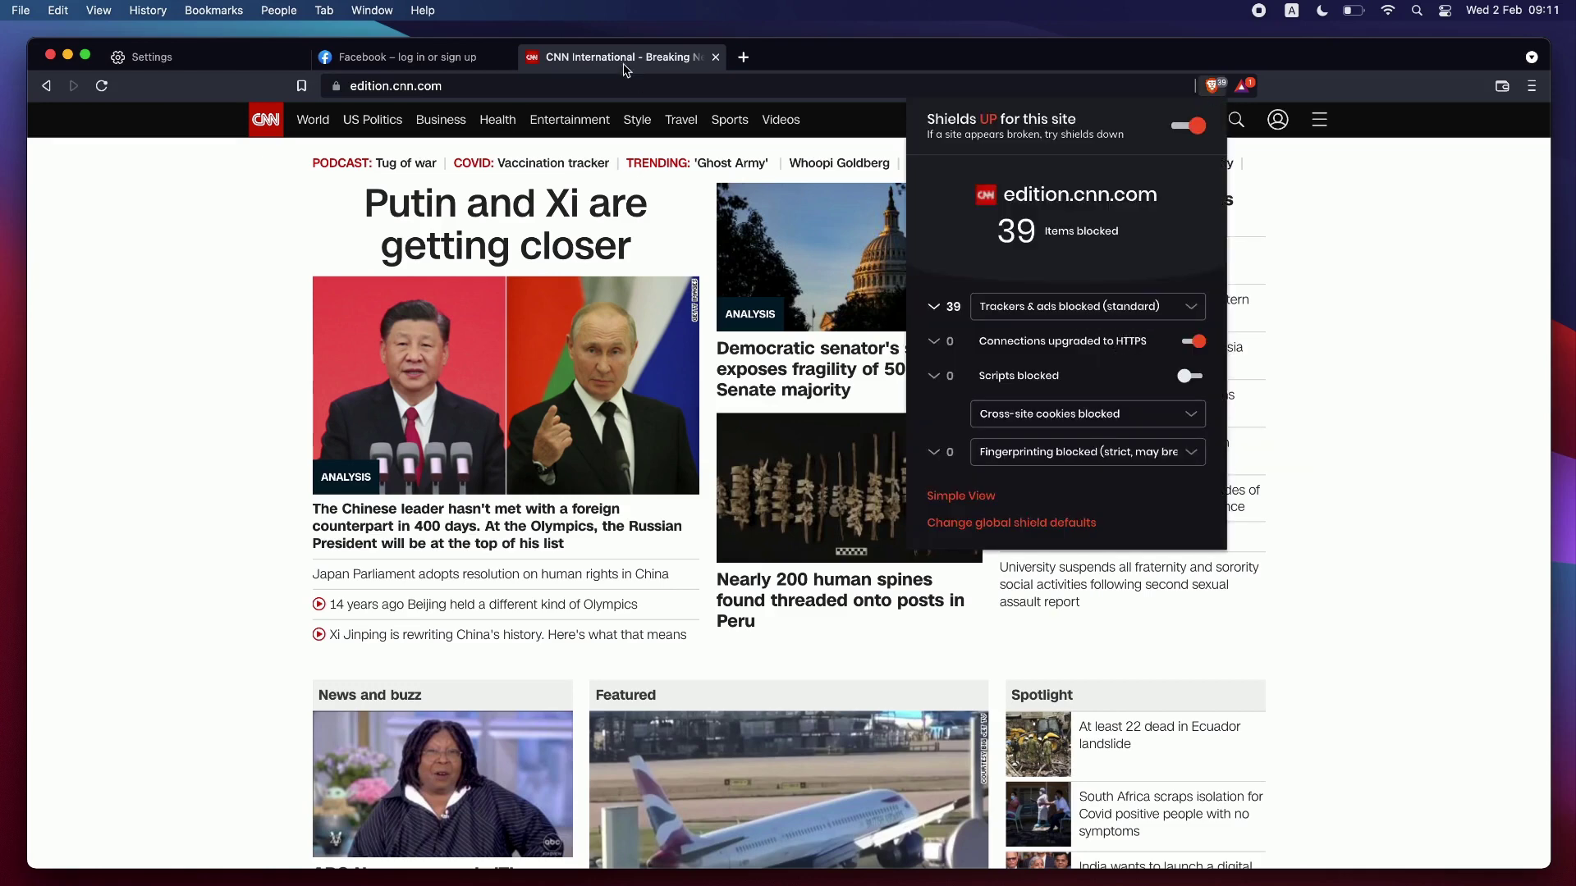
pyautogui.click(246, 56)
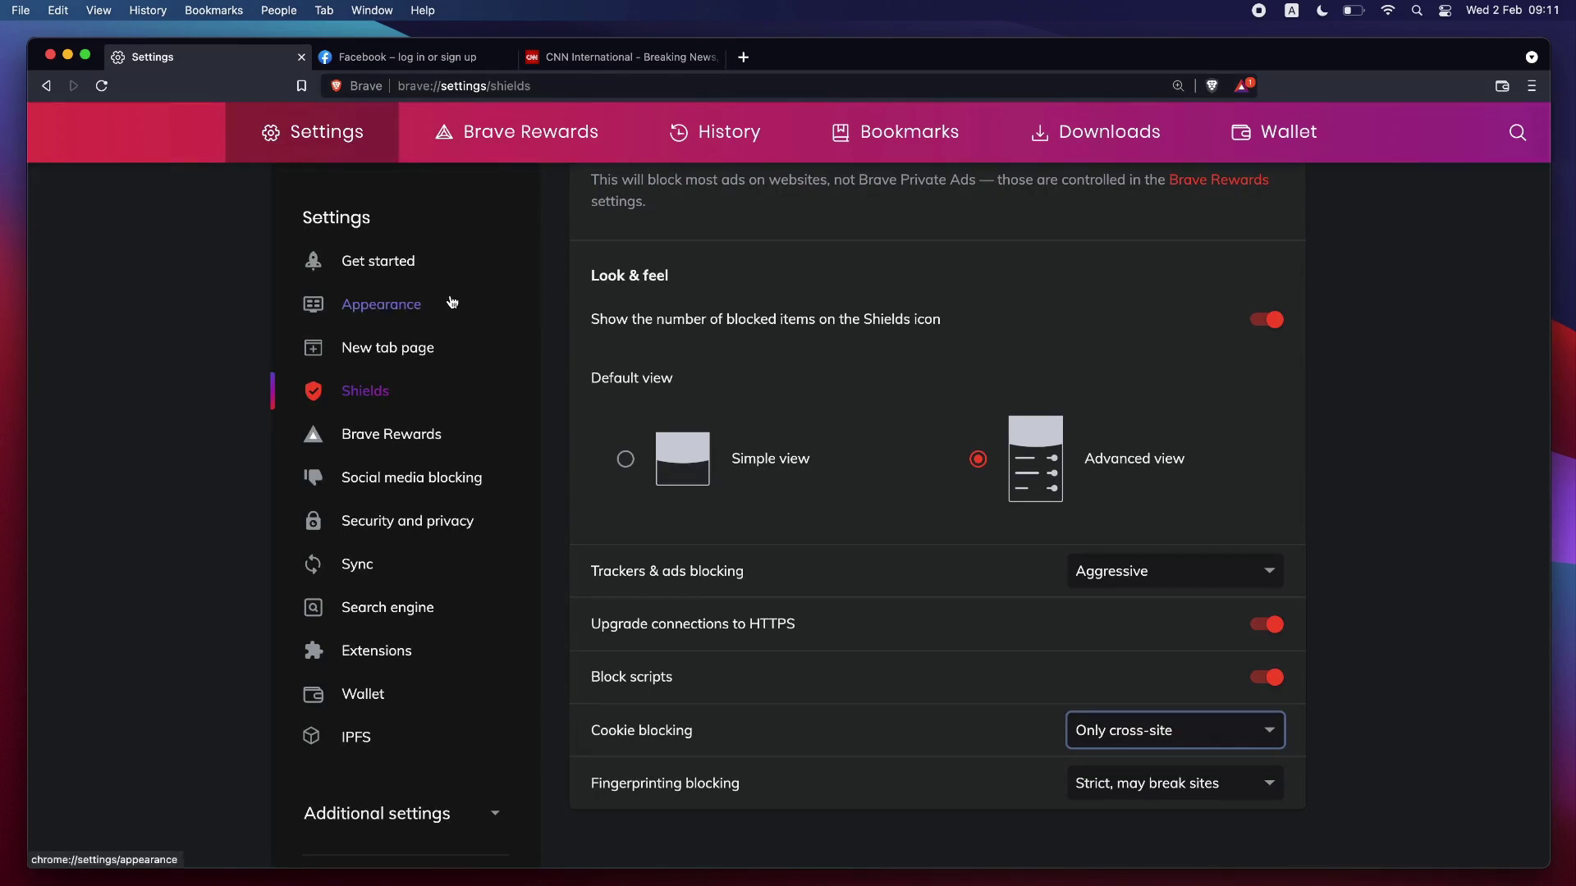
# - Examine the social media blocking options and the list of security and privacy settings
pyautogui.click(410, 477)
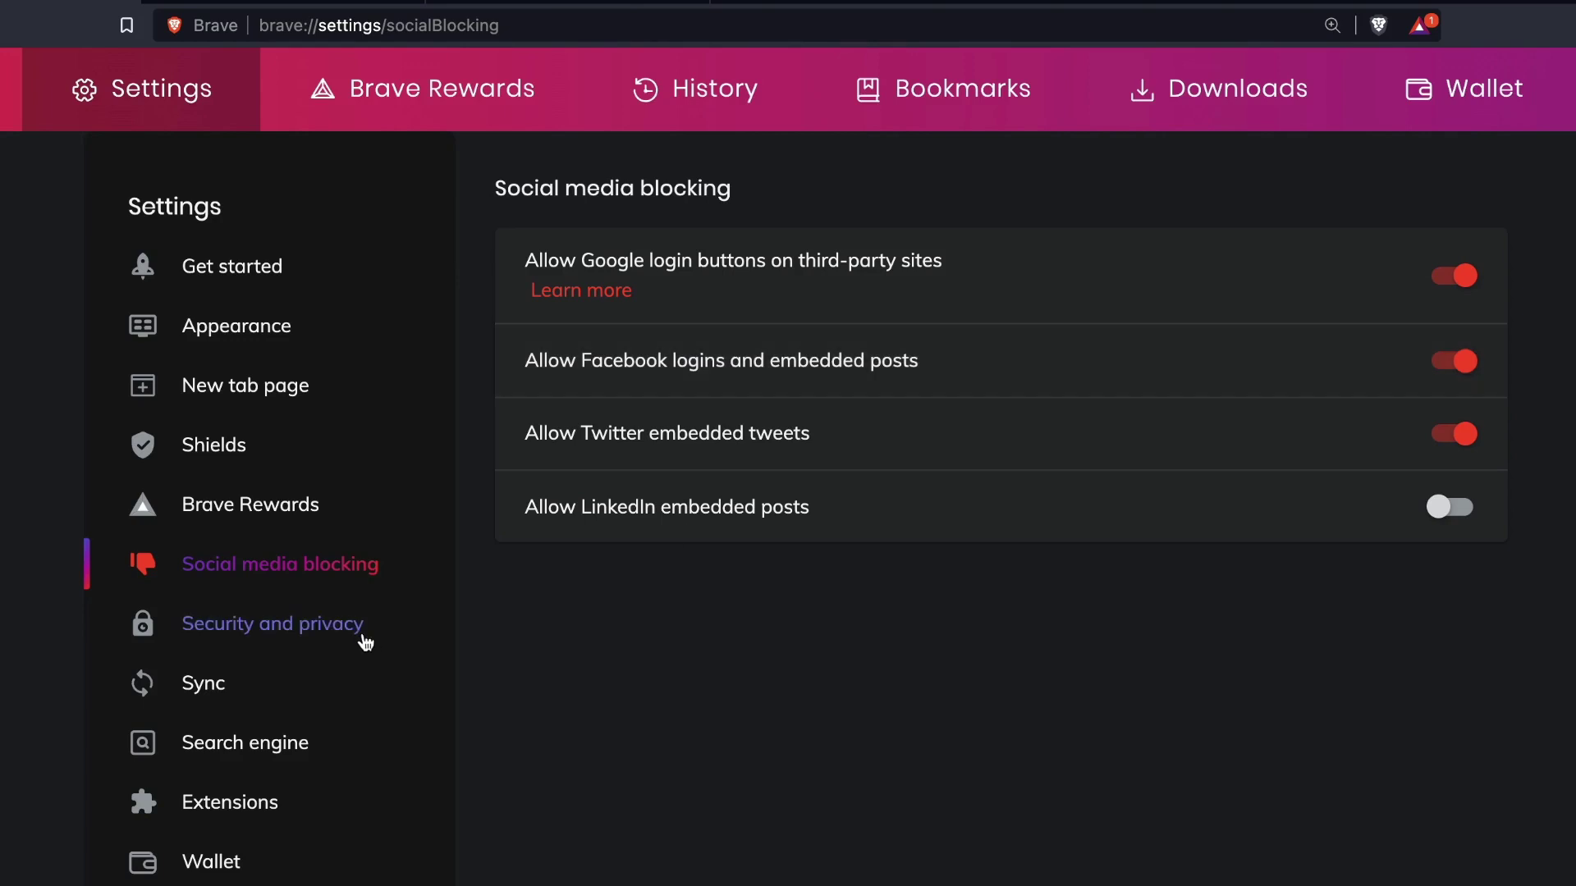
pyautogui.click(308, 627)
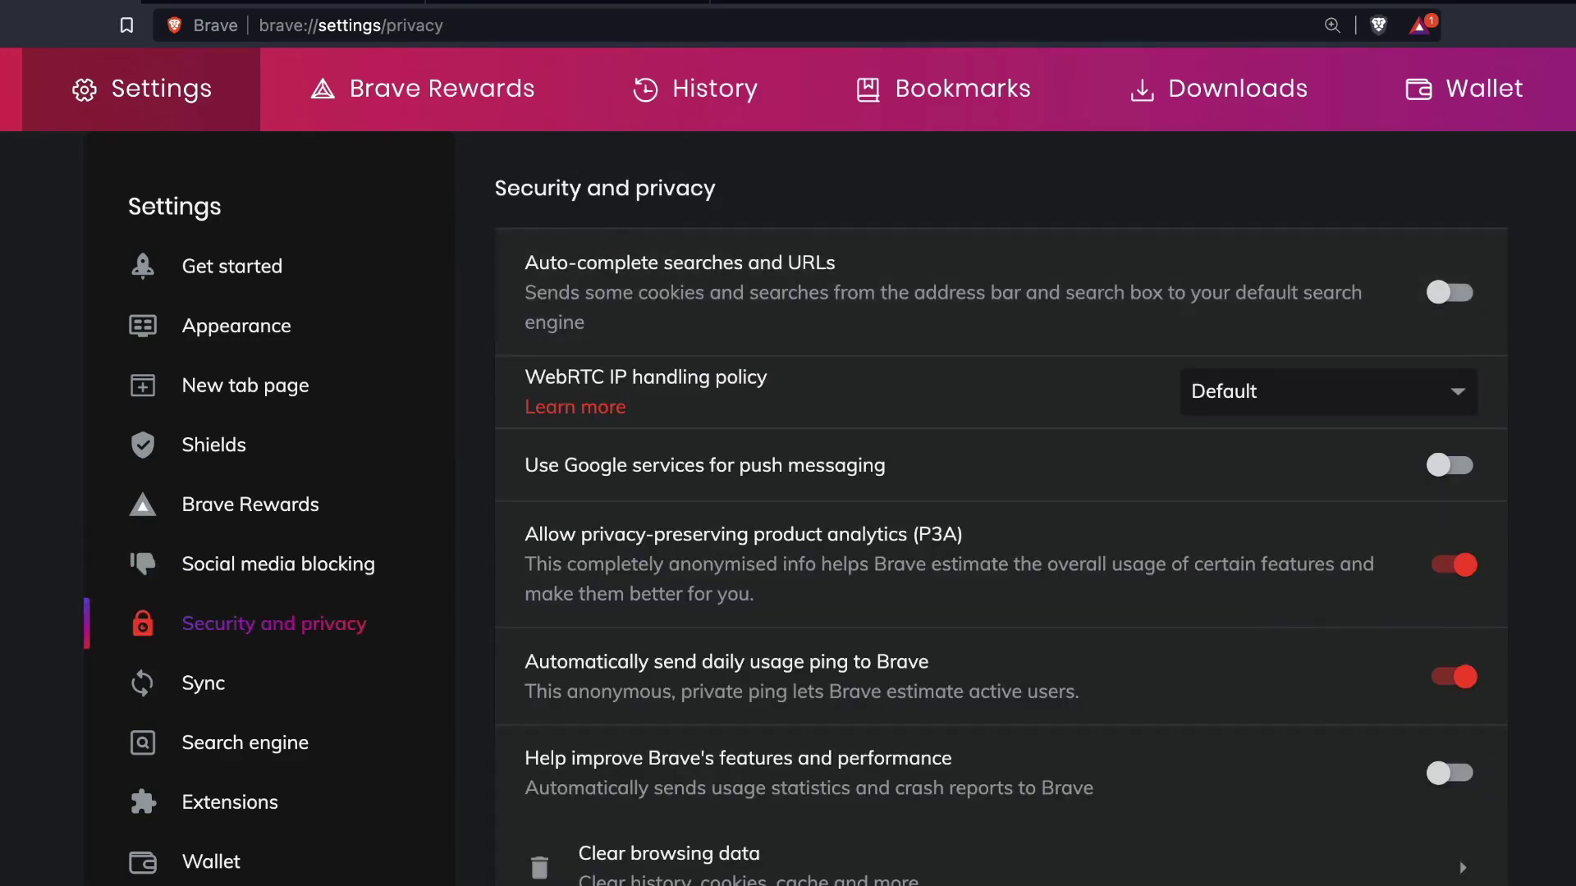
pyautogui.scroll(-4, 1220, 355)
pyautogui.scroll(5, 1000, 509)
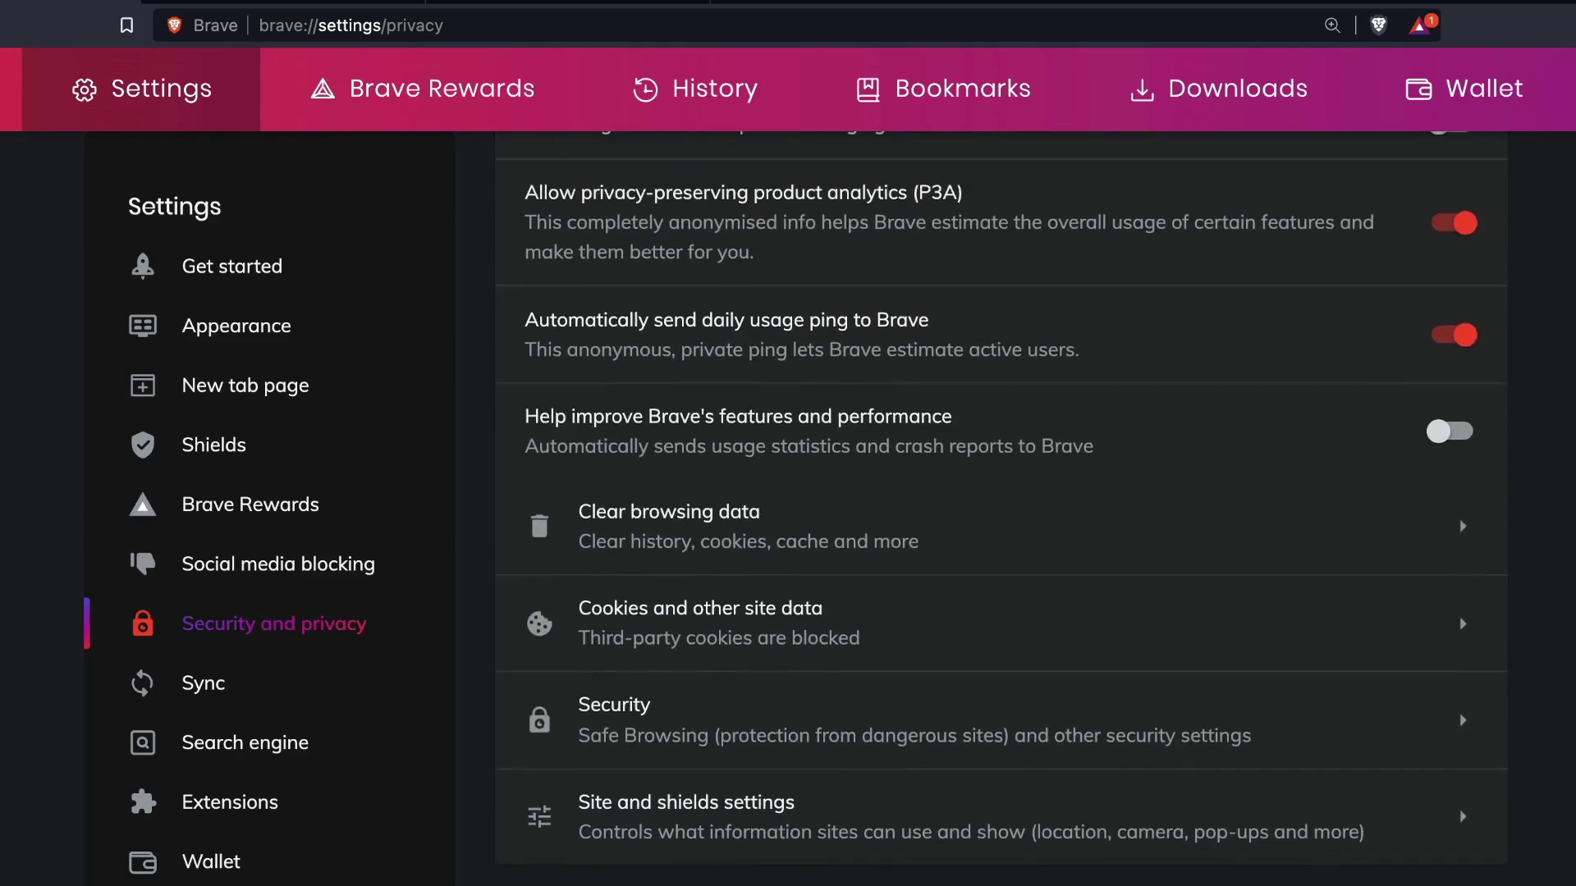
pyautogui.scroll(1, 1001, 509)
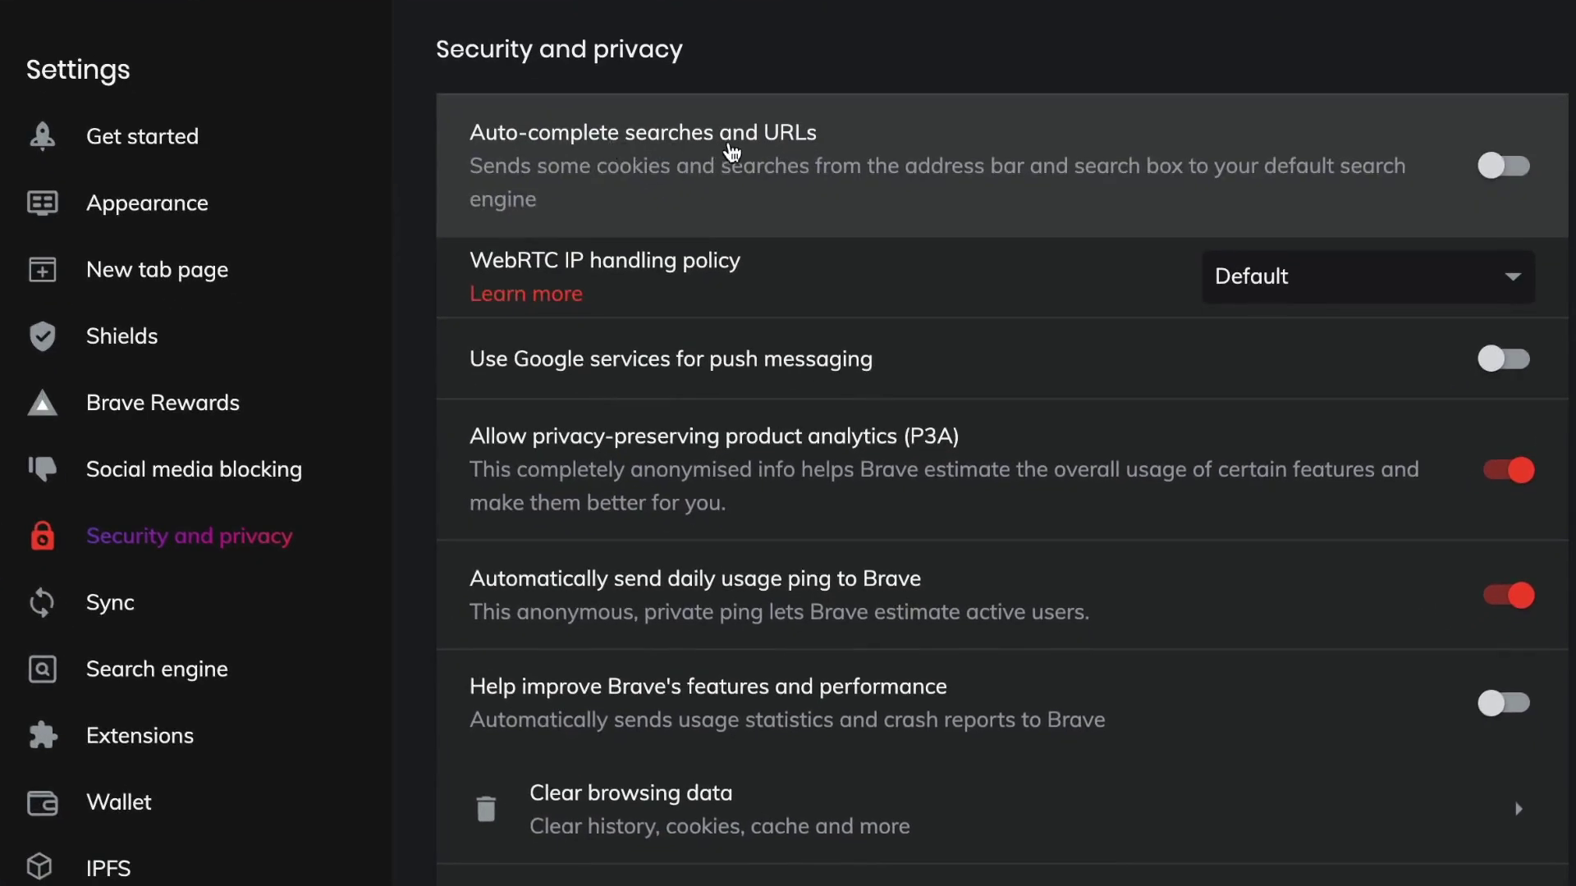
# - Try the setting for auto-complete searches and URLs and switch it back off
pyautogui.click(1513, 169)
pyautogui.click(1514, 169)
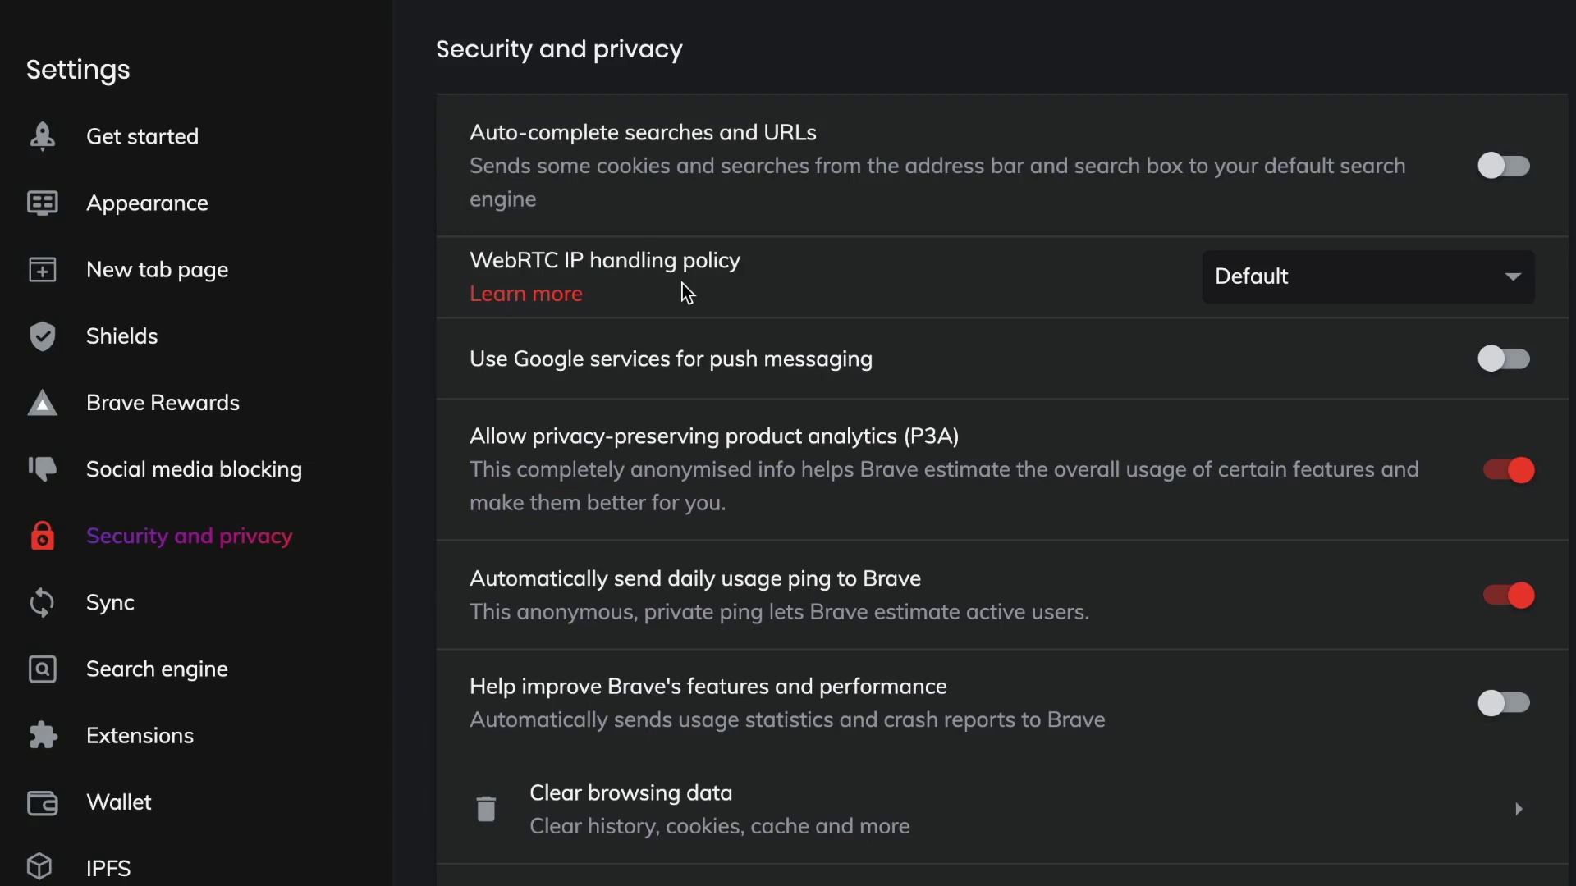
pyautogui.press('Tab')
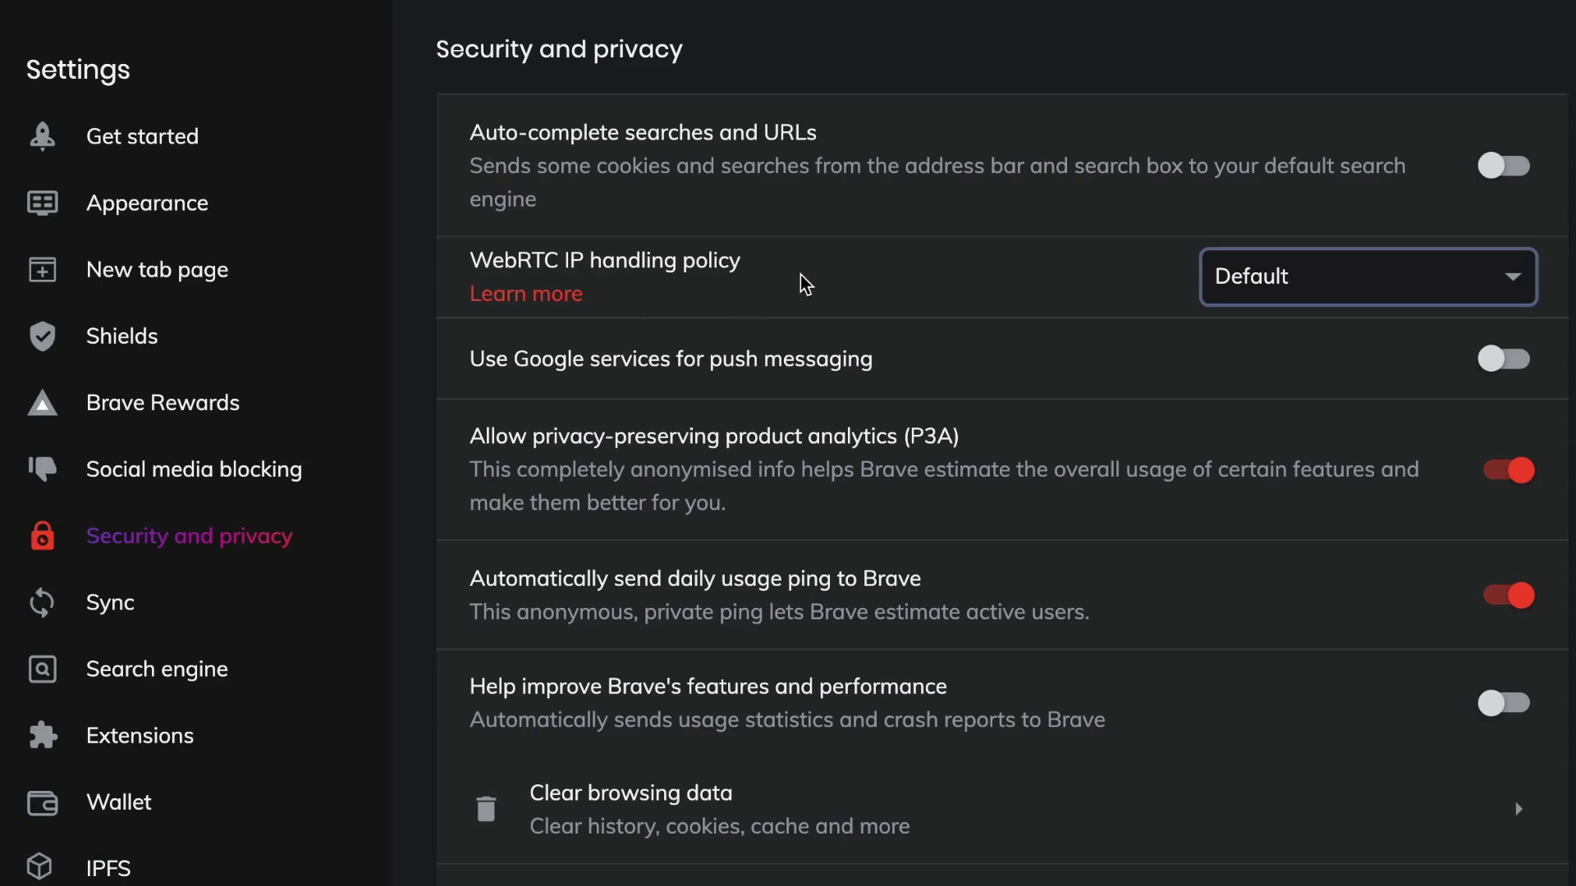
# - Clear the browsing data using the Advanced options, with the time range All time and the listed data types checked
pyautogui.scroll(-3, 778, 630)
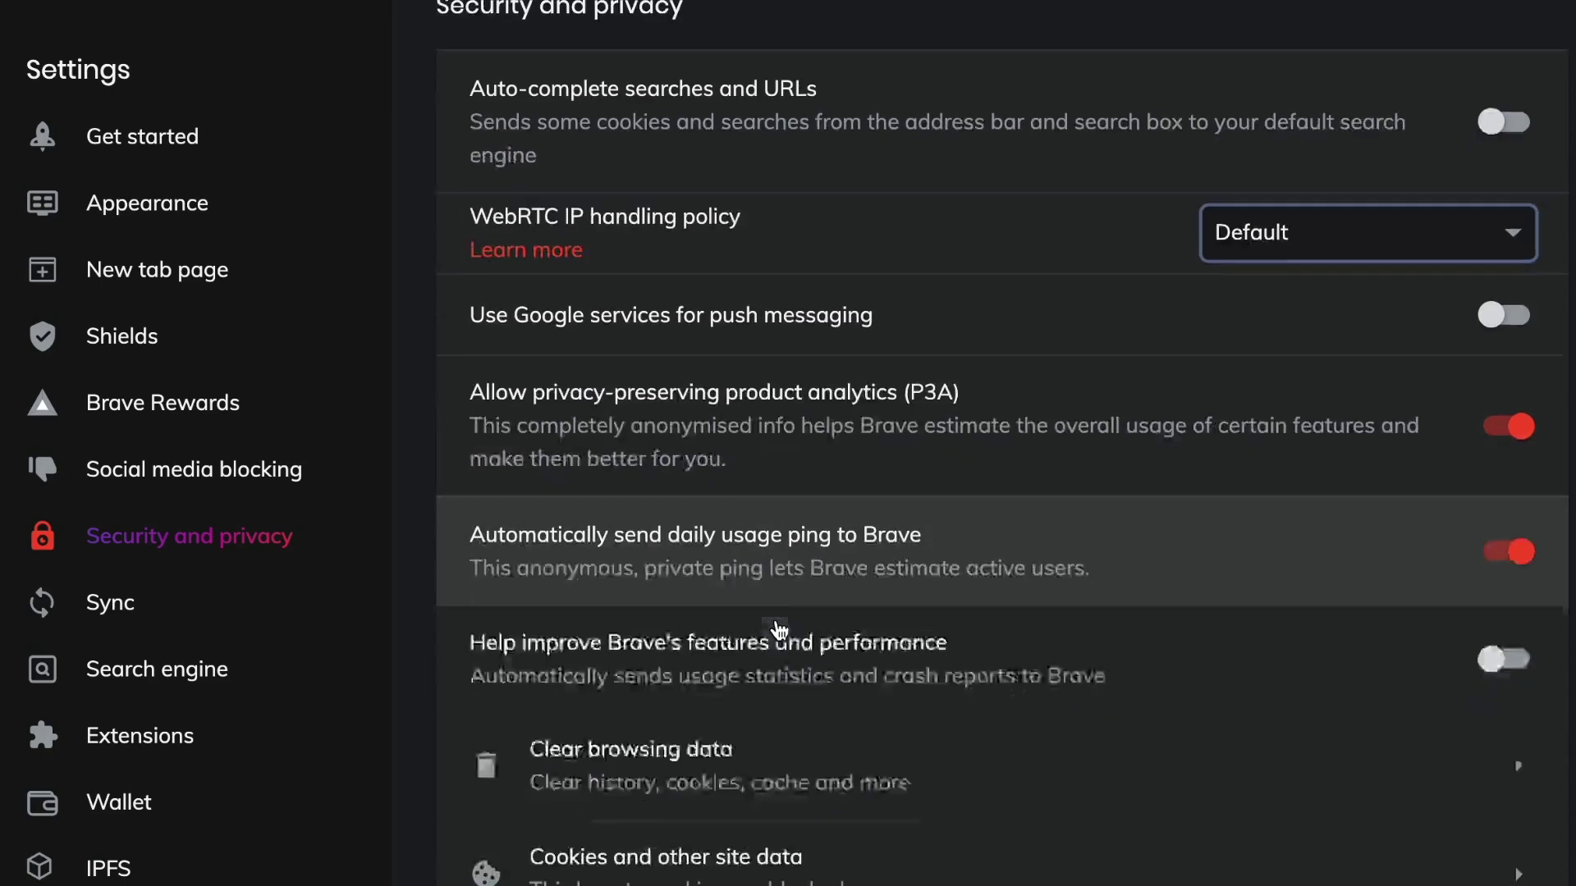
pyautogui.scroll(-3, 778, 630)
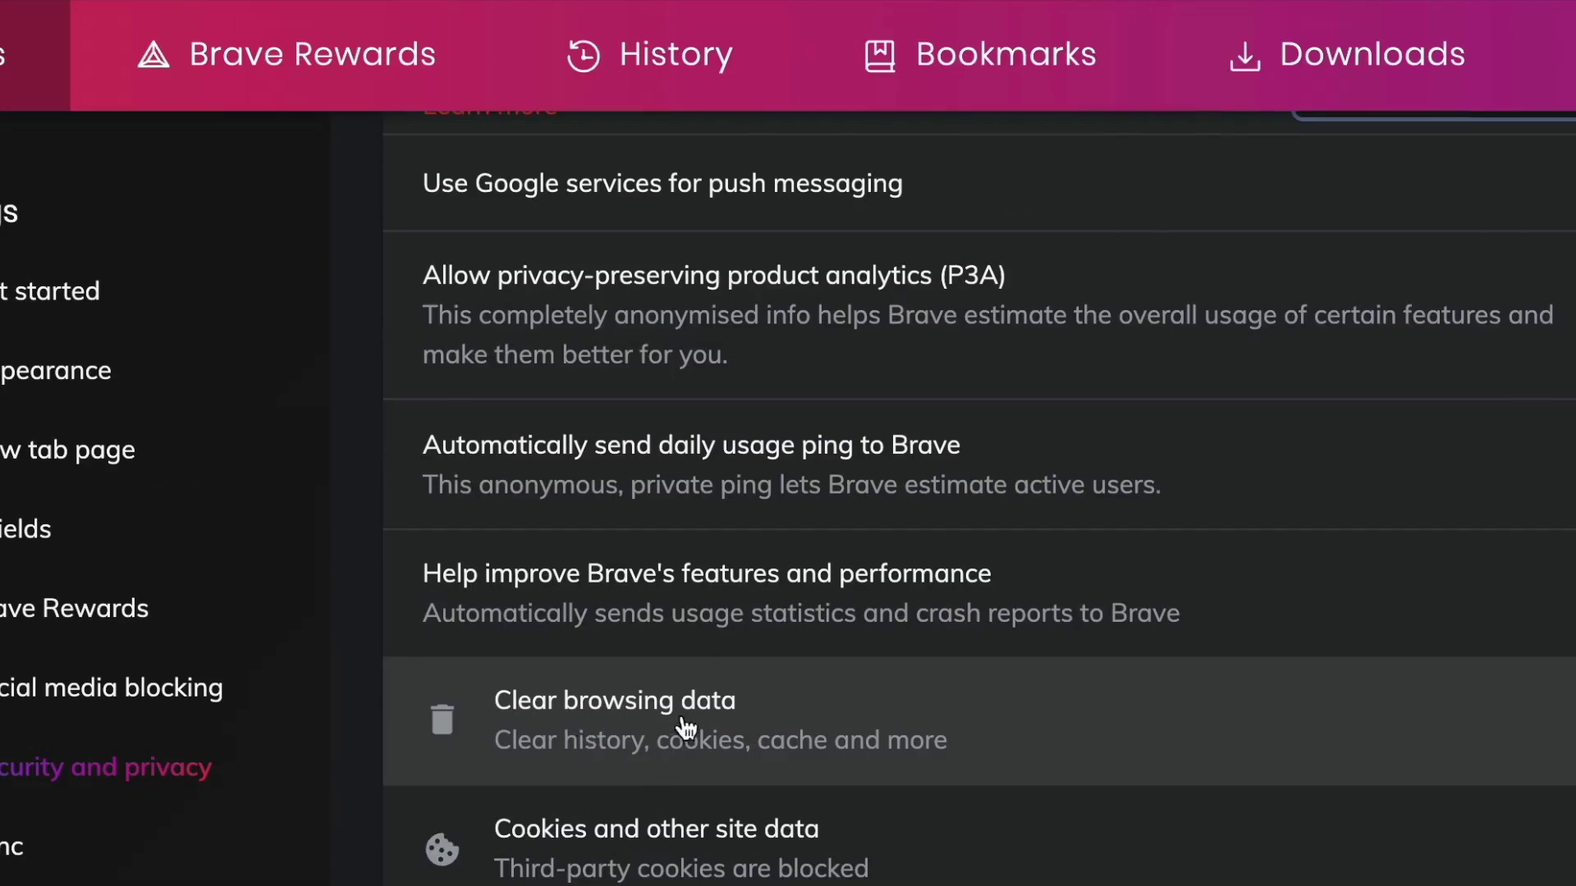
pyautogui.click(691, 505)
pyautogui.scroll(-3, 891, 517)
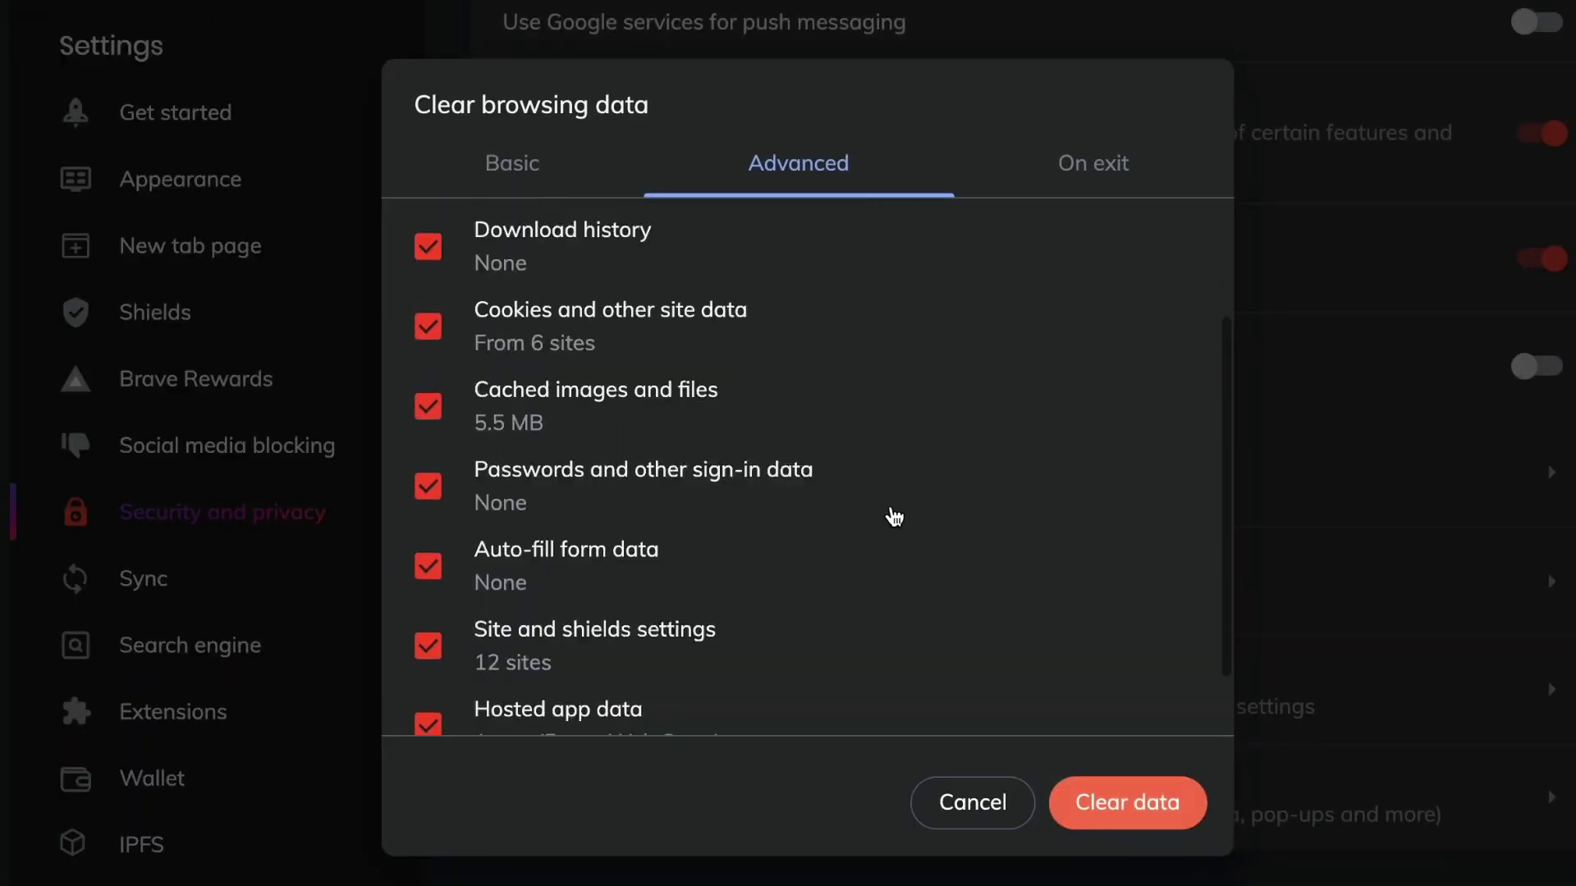
pyautogui.scroll(3, 892, 515)
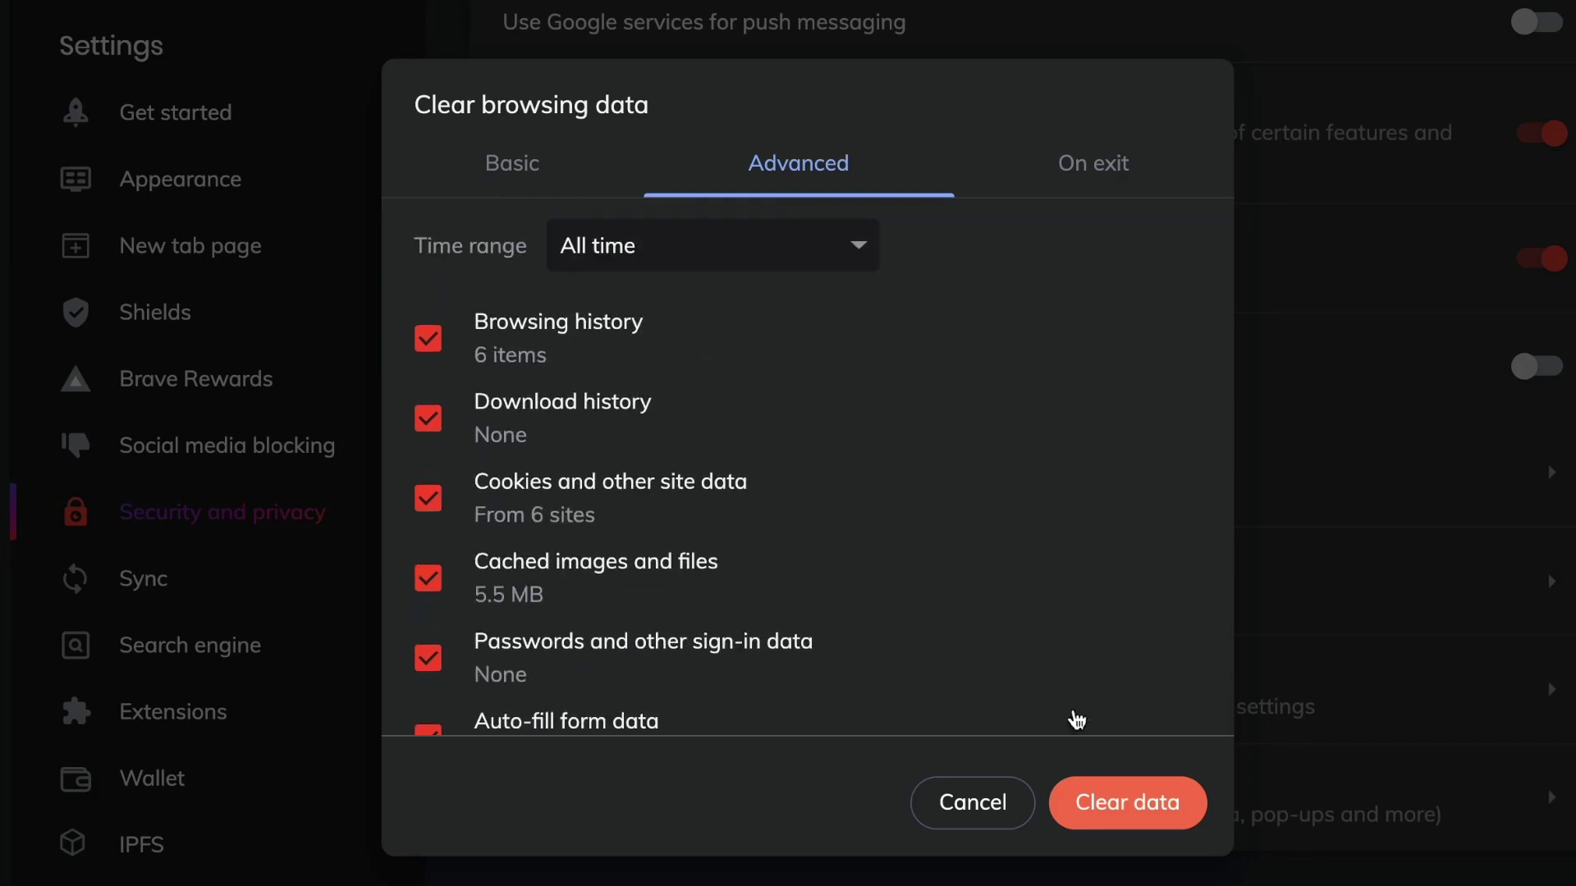
pyautogui.click(1092, 802)
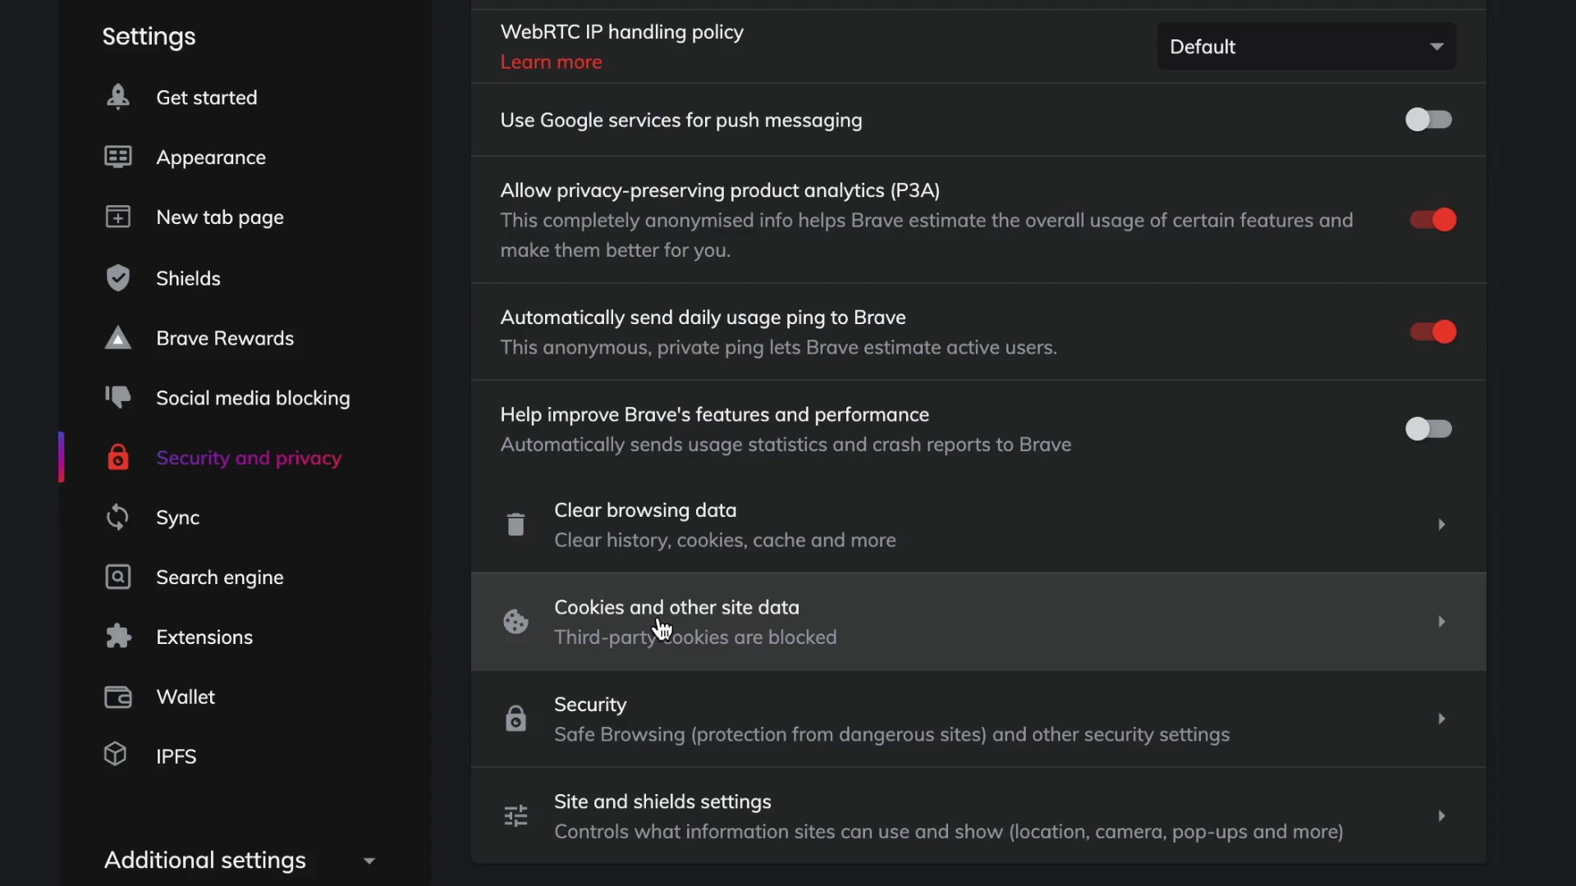
# - In the cookie settings, enable clearing cookies and site data when all windows close and sending 'Do Not Track' requests, then return to Security and privacy
pyautogui.click(654, 626)
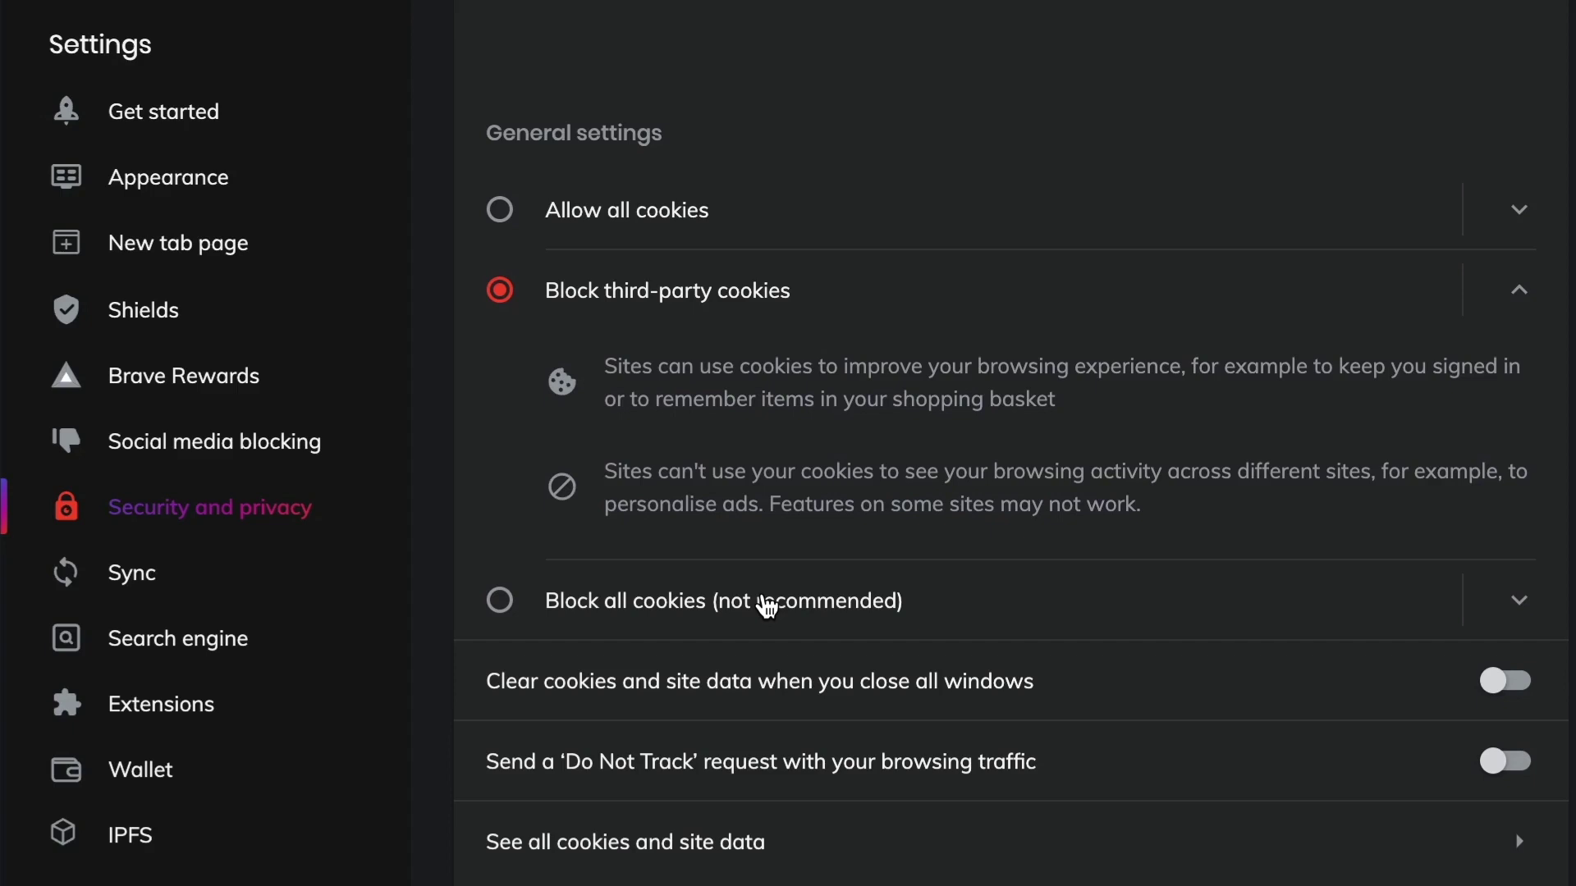
pyautogui.click(1495, 680)
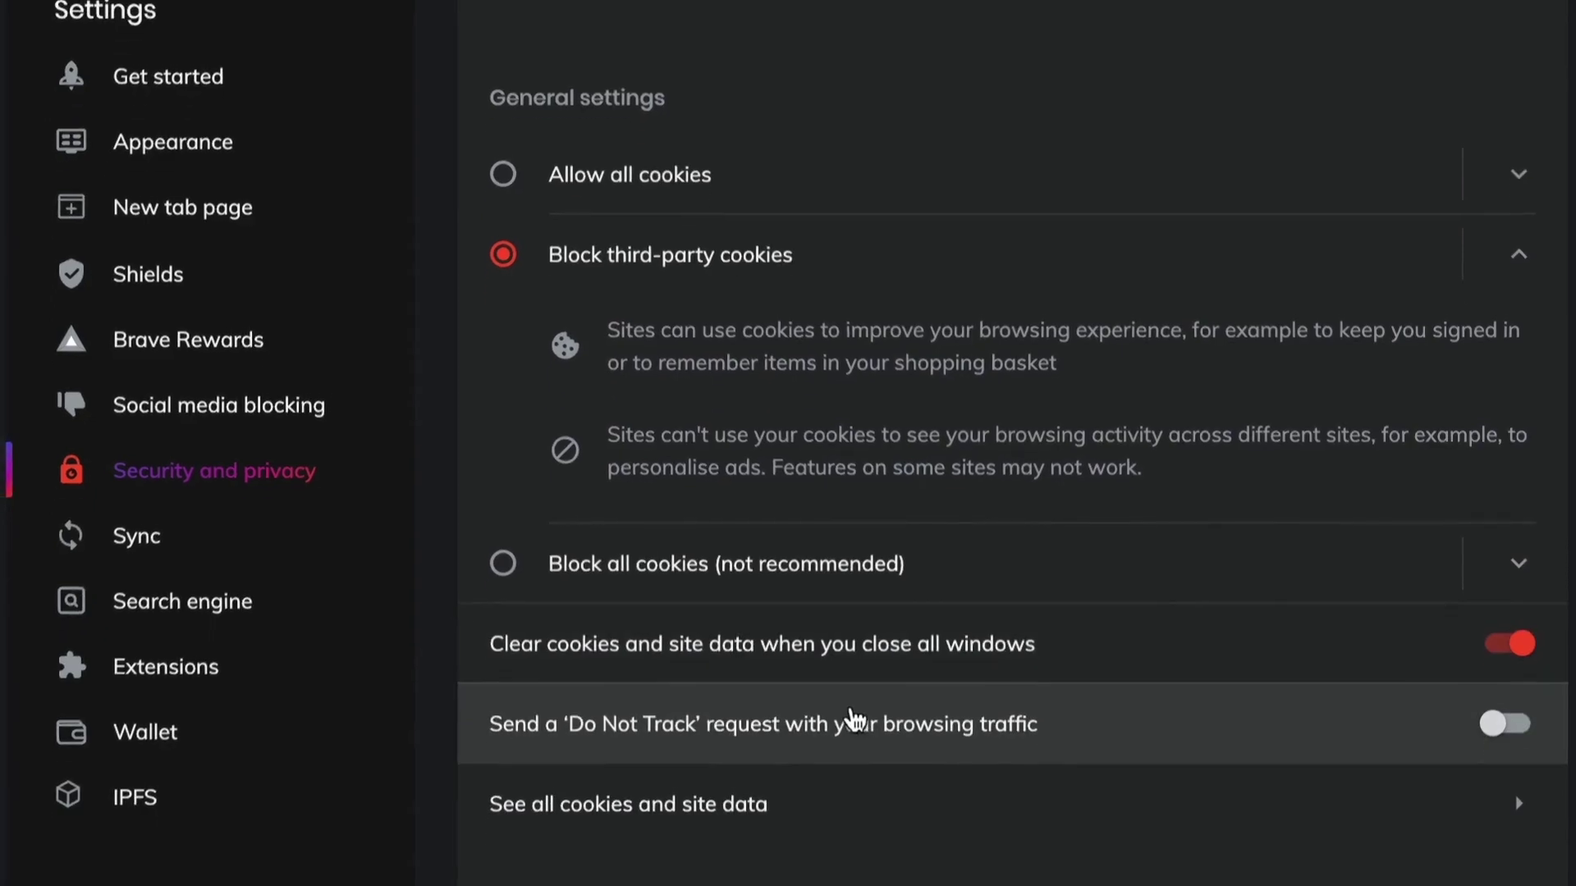
pyautogui.click(1507, 685)
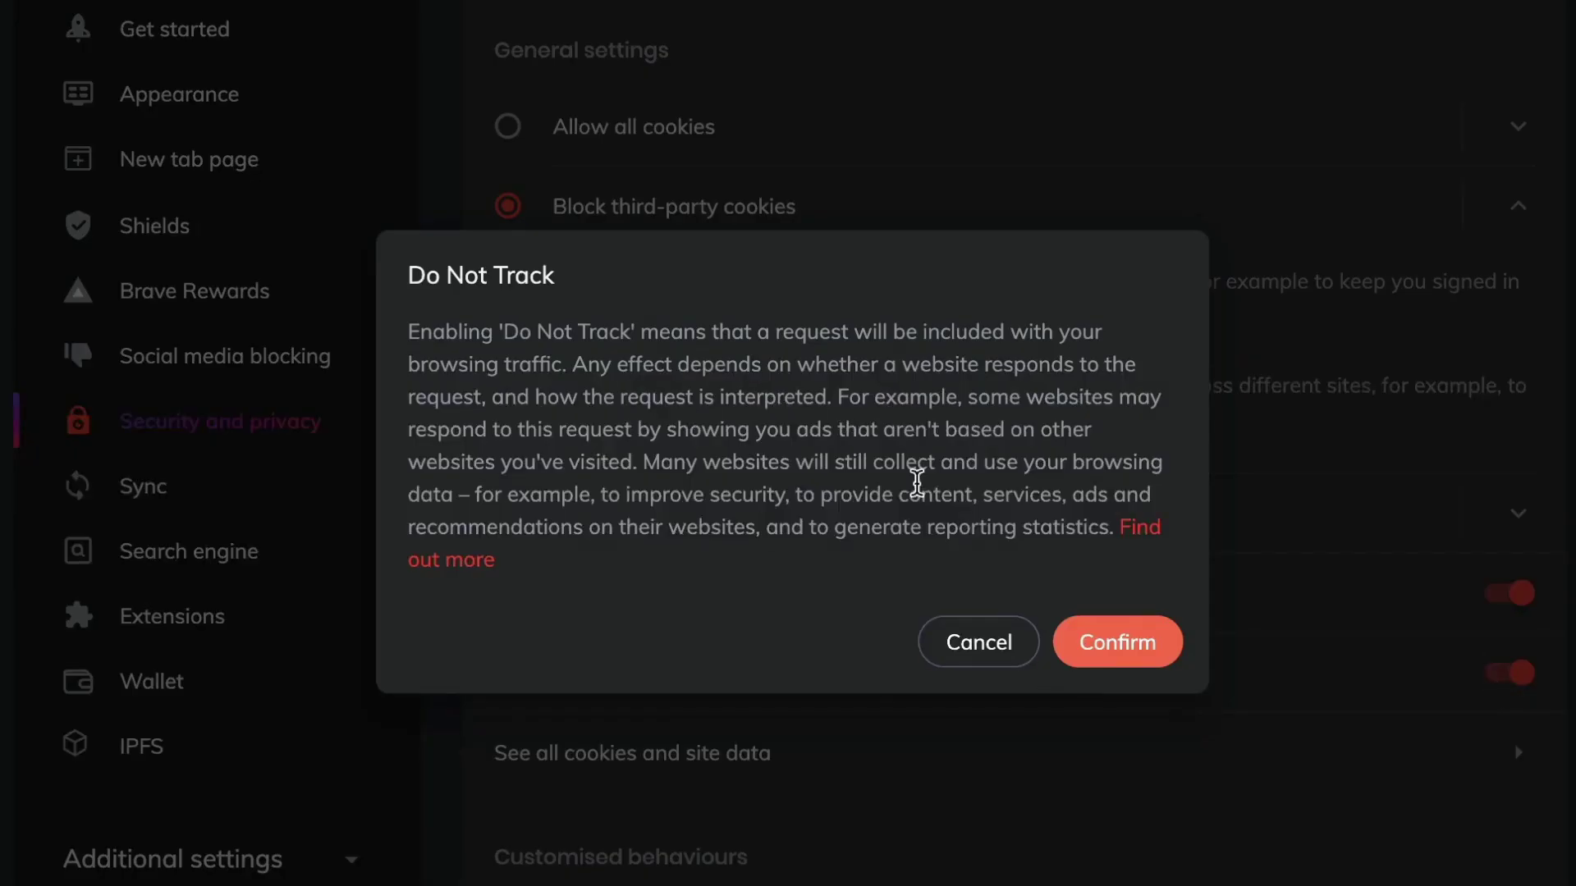
pyautogui.click(1121, 654)
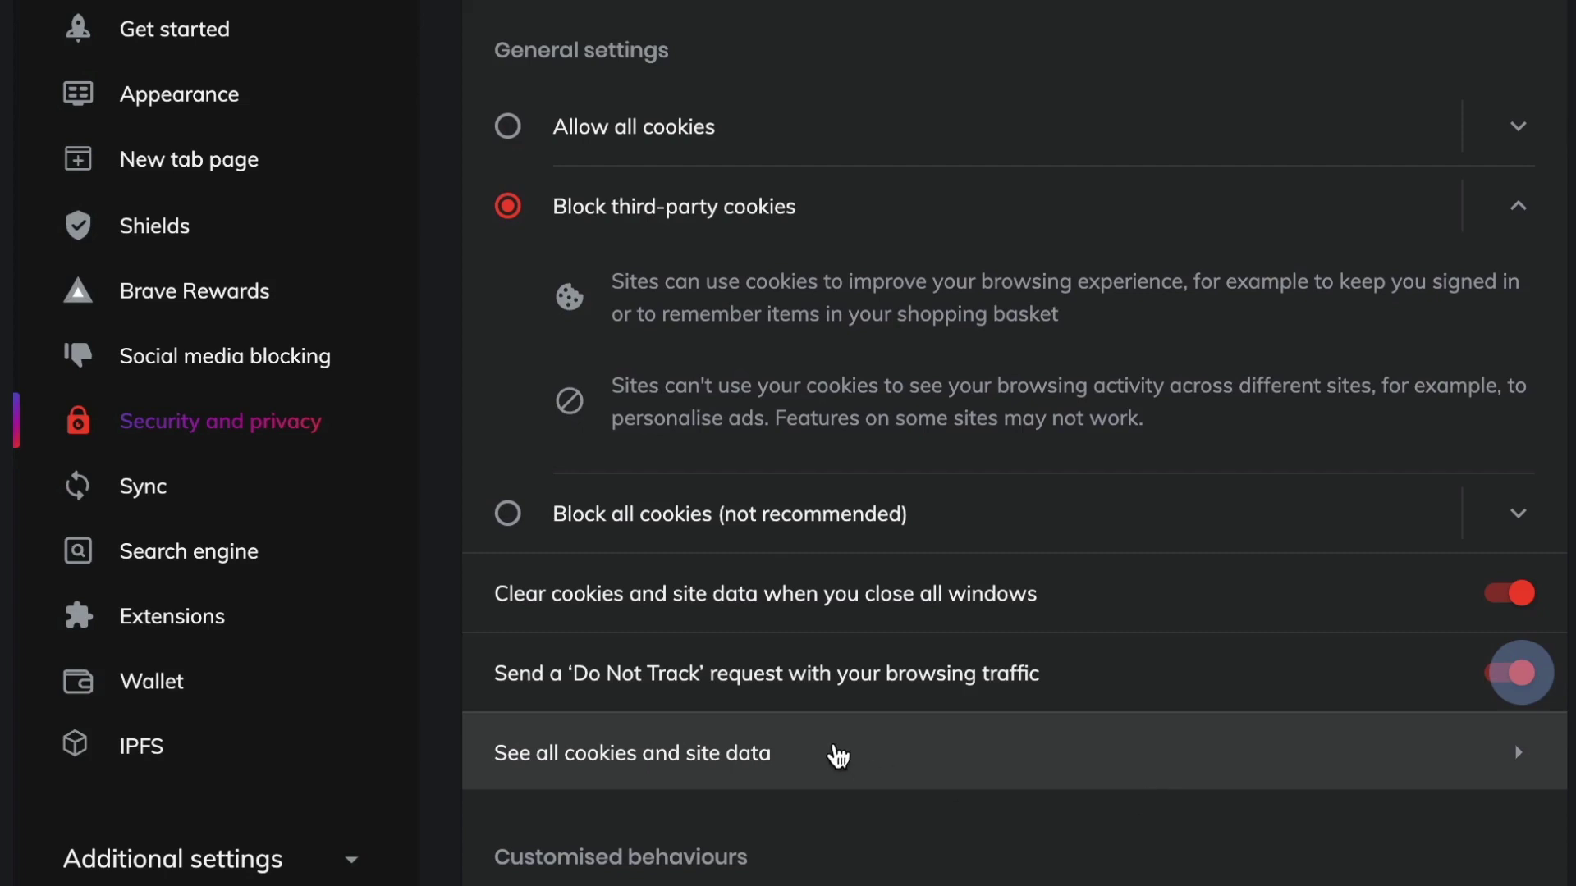
pyautogui.scroll(-5, 838, 755)
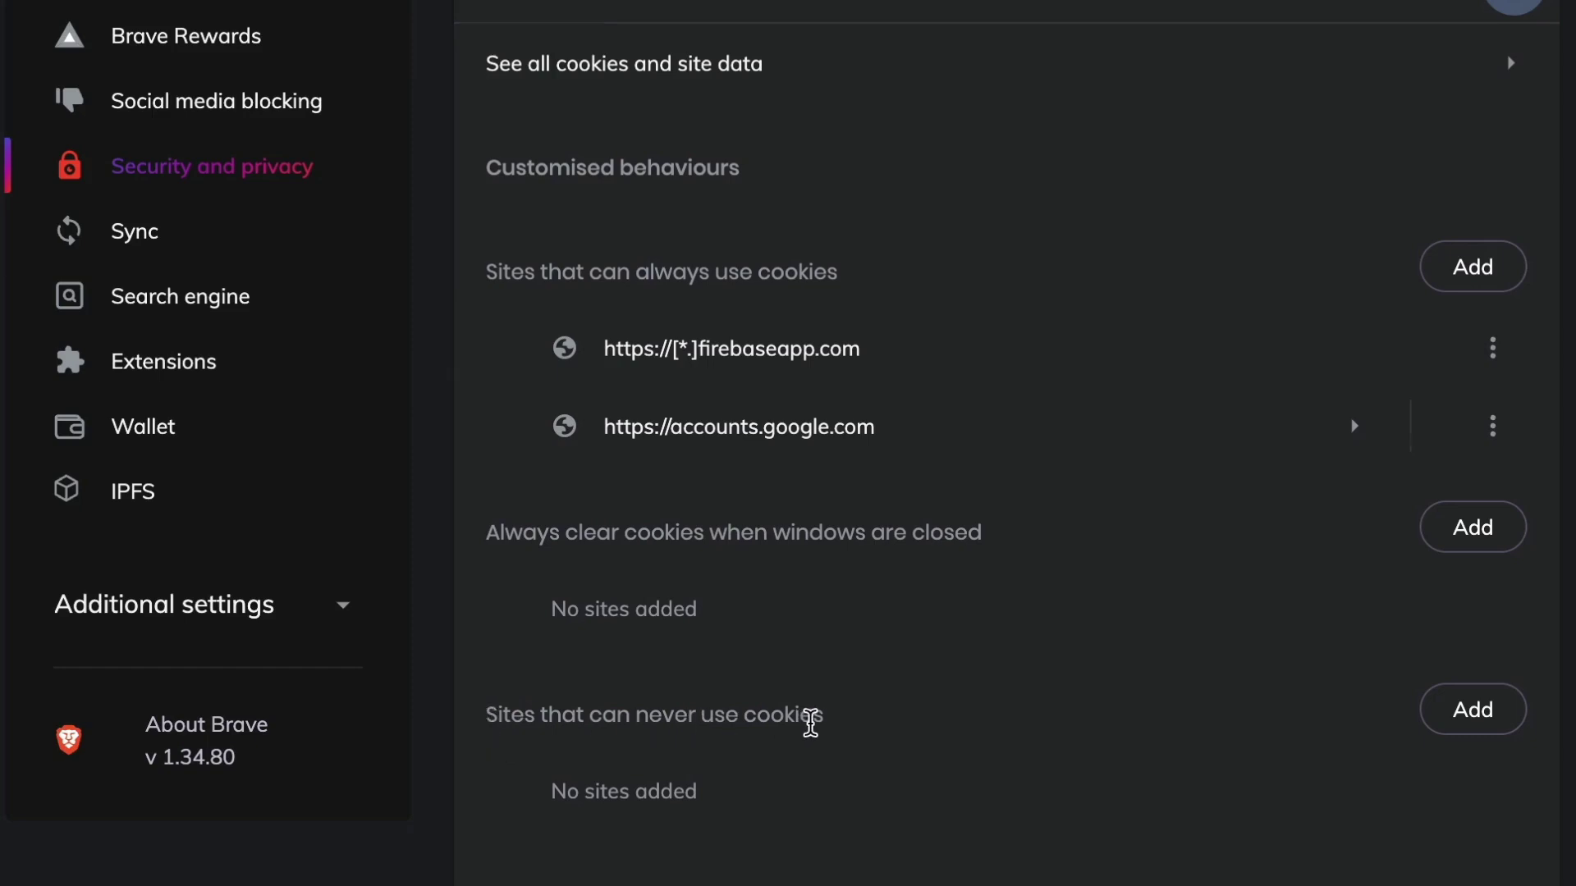
pyautogui.hotkey('alt', 'Left')
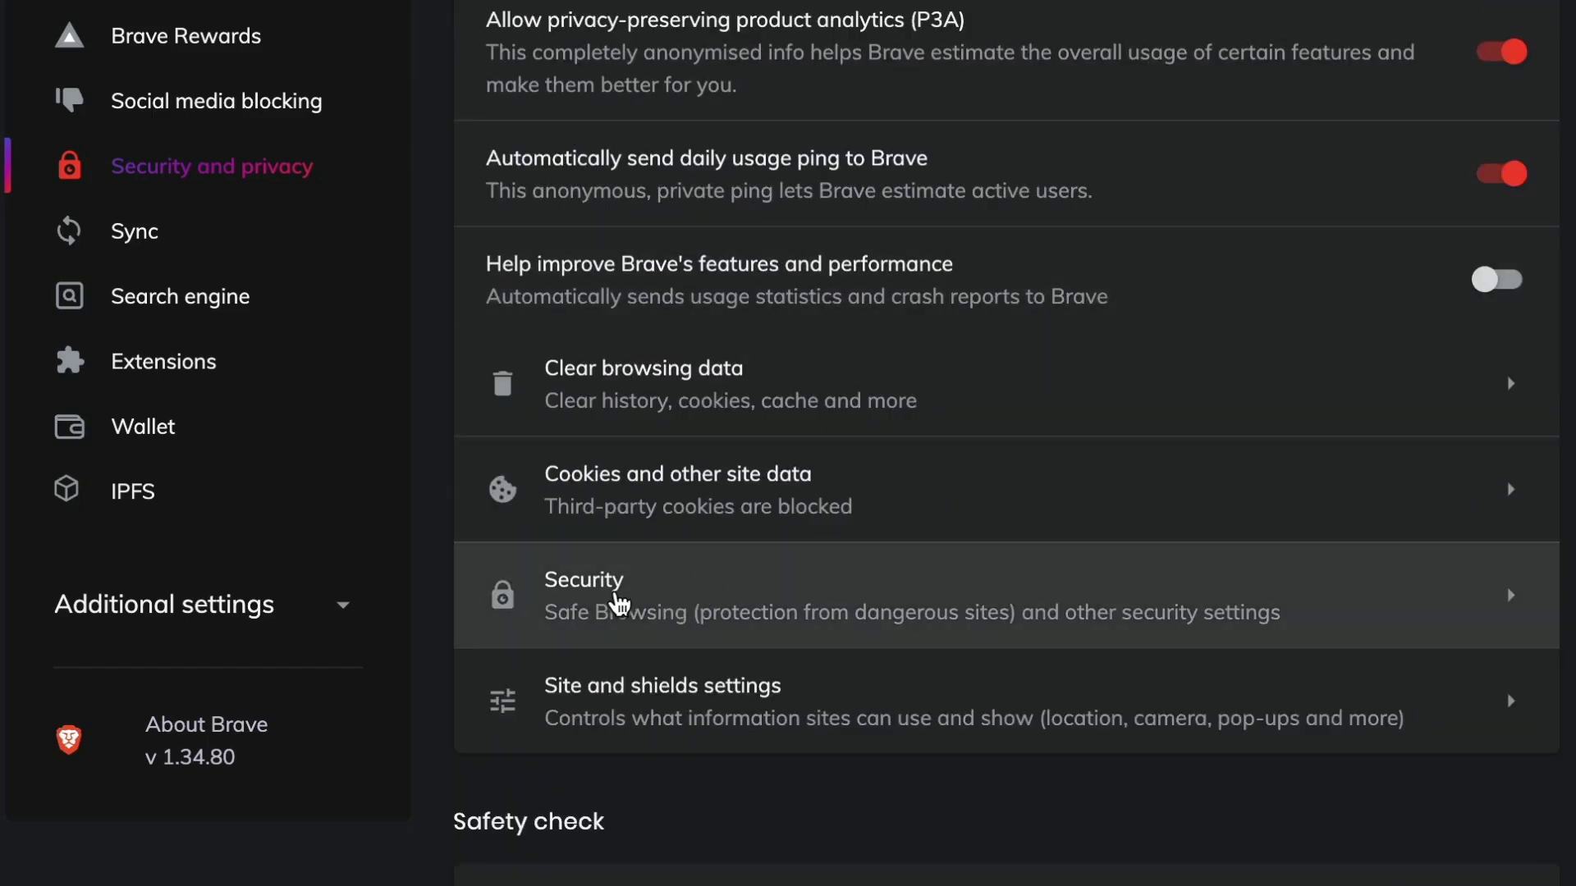
# - Select Standard protection for Safe Browsing in the Security settings, then return to Security and privacy
pyautogui.click(619, 605)
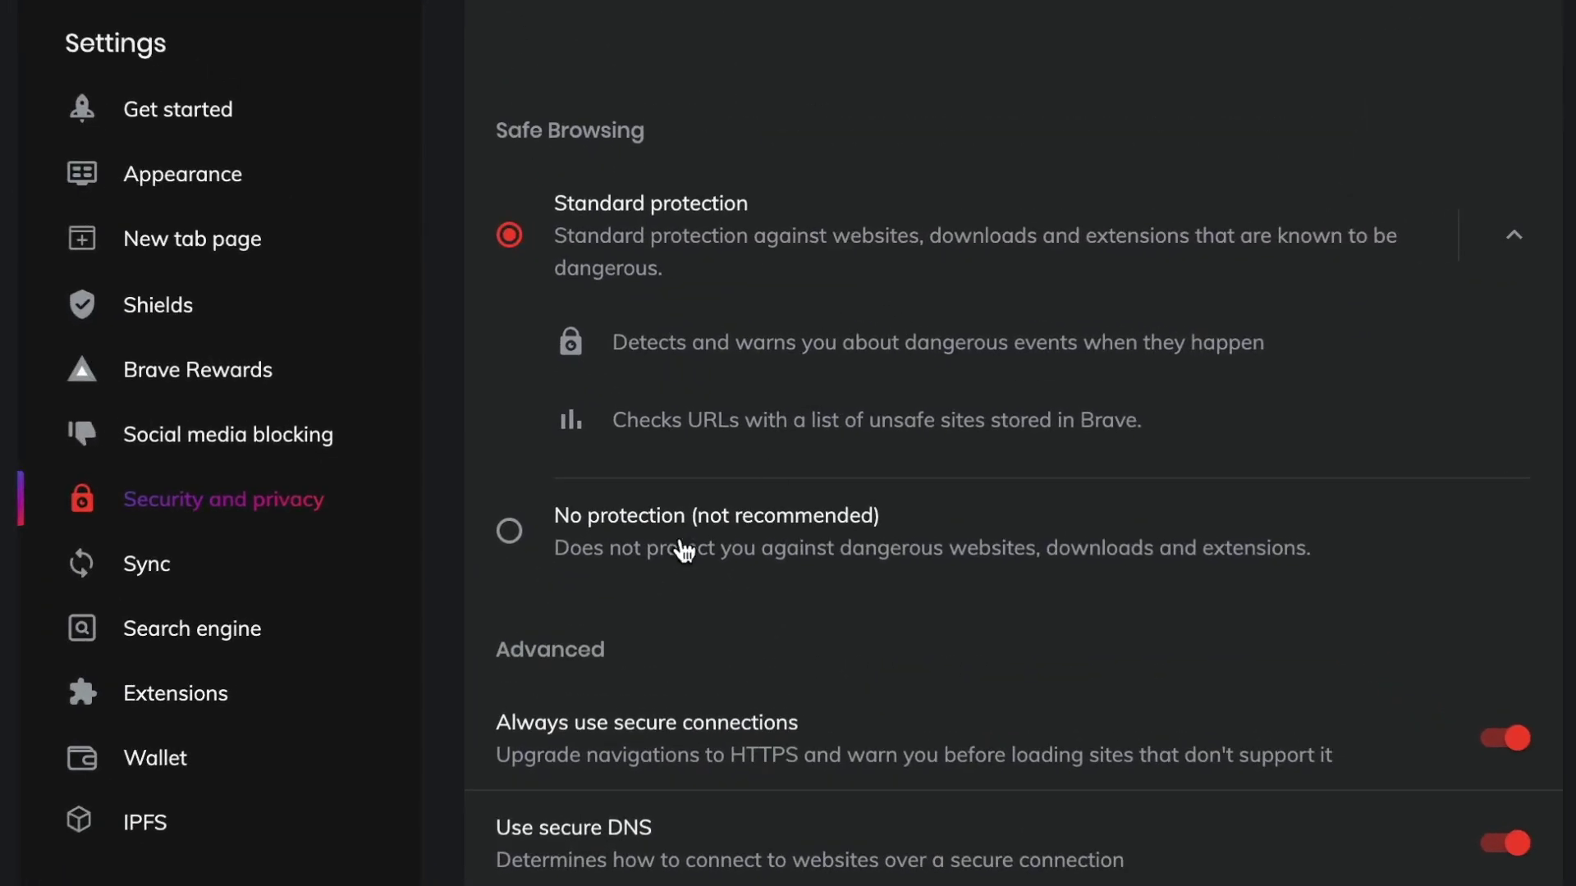
pyautogui.click(511, 239)
pyautogui.scroll(-2, 752, 653)
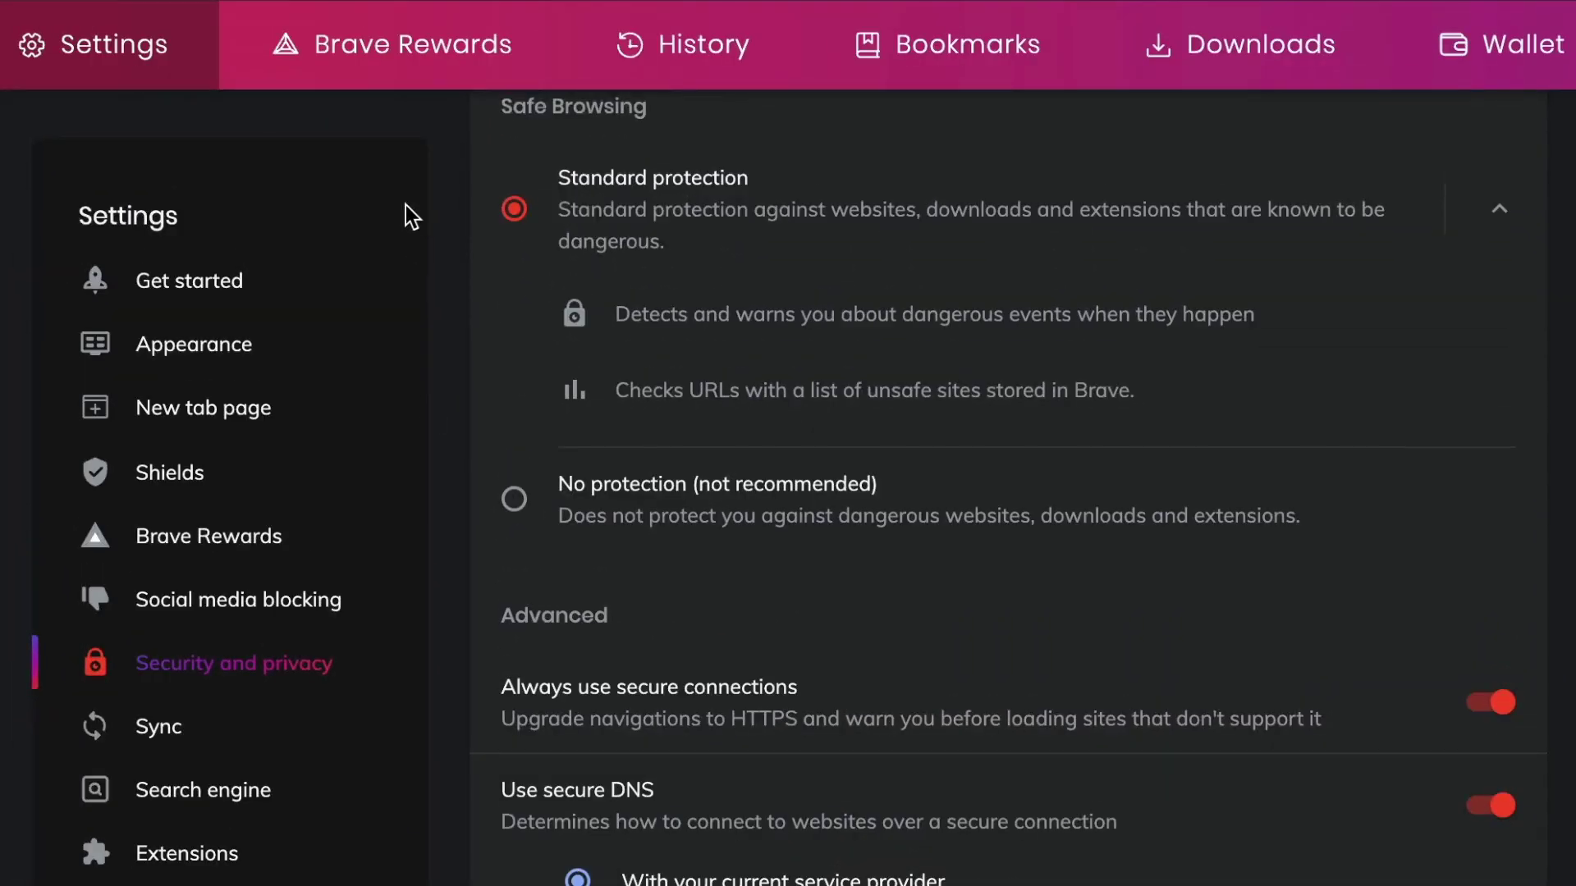
pyautogui.click(513, 131)
# - Open the Site and shields settings and look through the permissions, expanding and collapsing Additional permissions
pyautogui.scroll(-5, 956, 813)
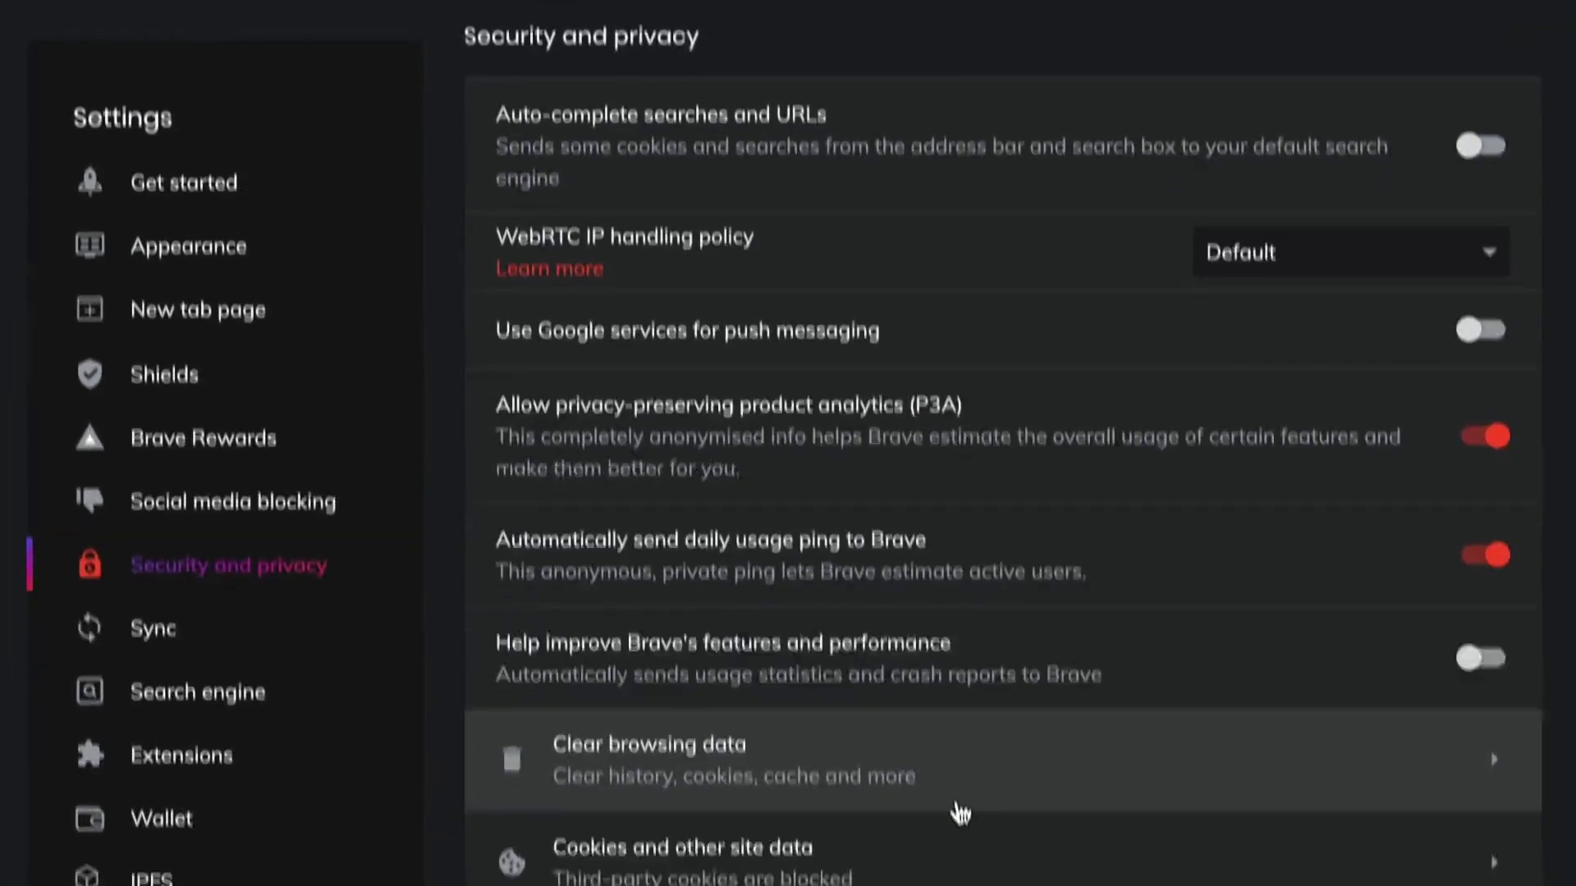
pyautogui.click(723, 804)
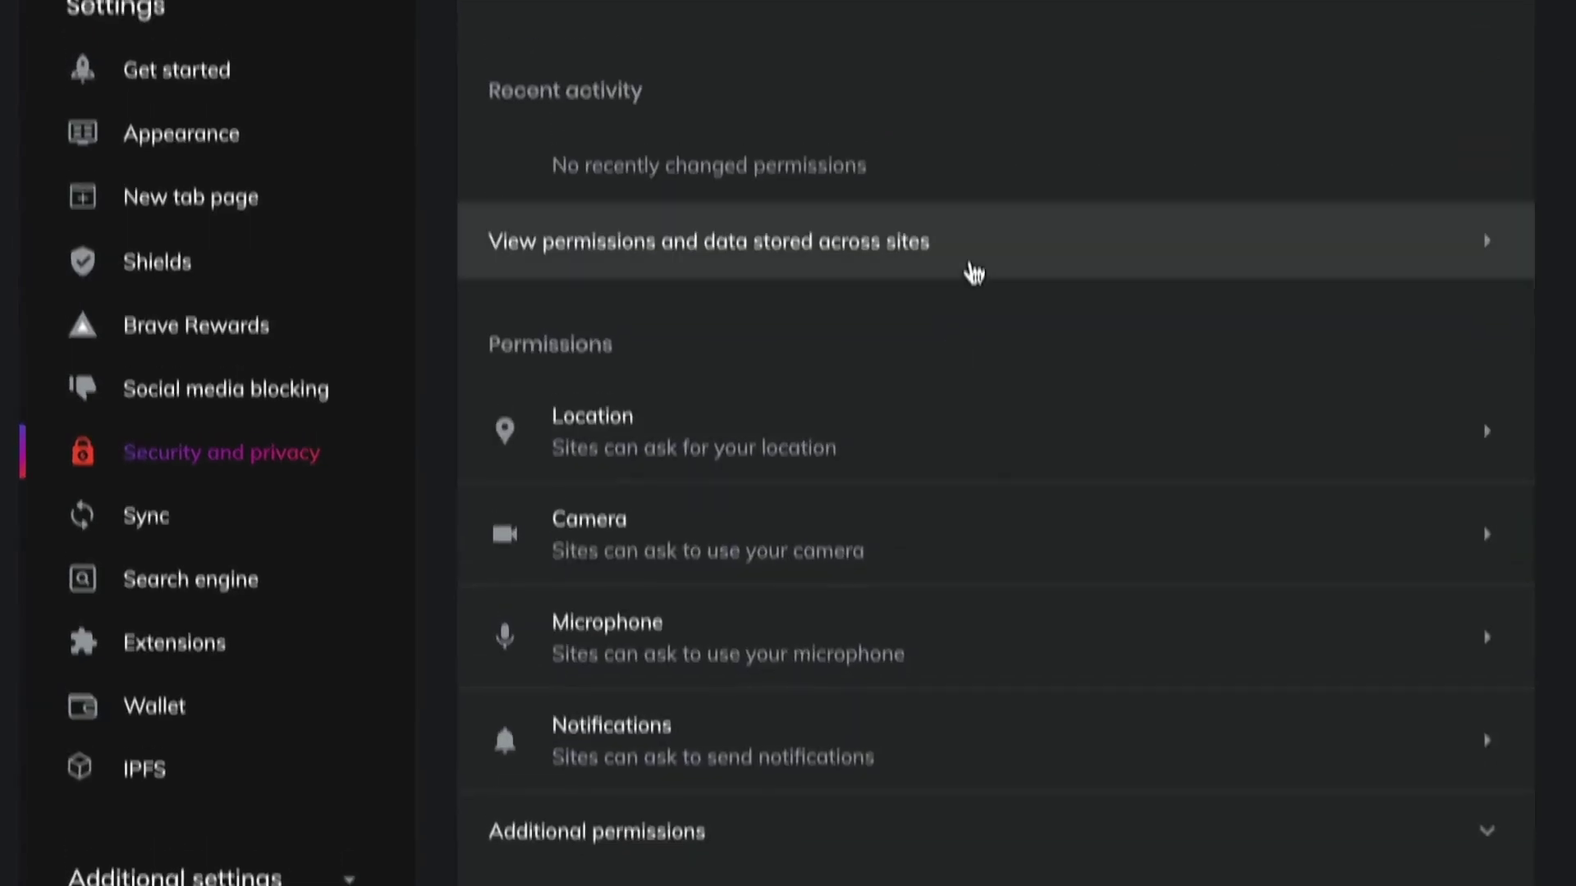
pyautogui.scroll(-2, 979, 432)
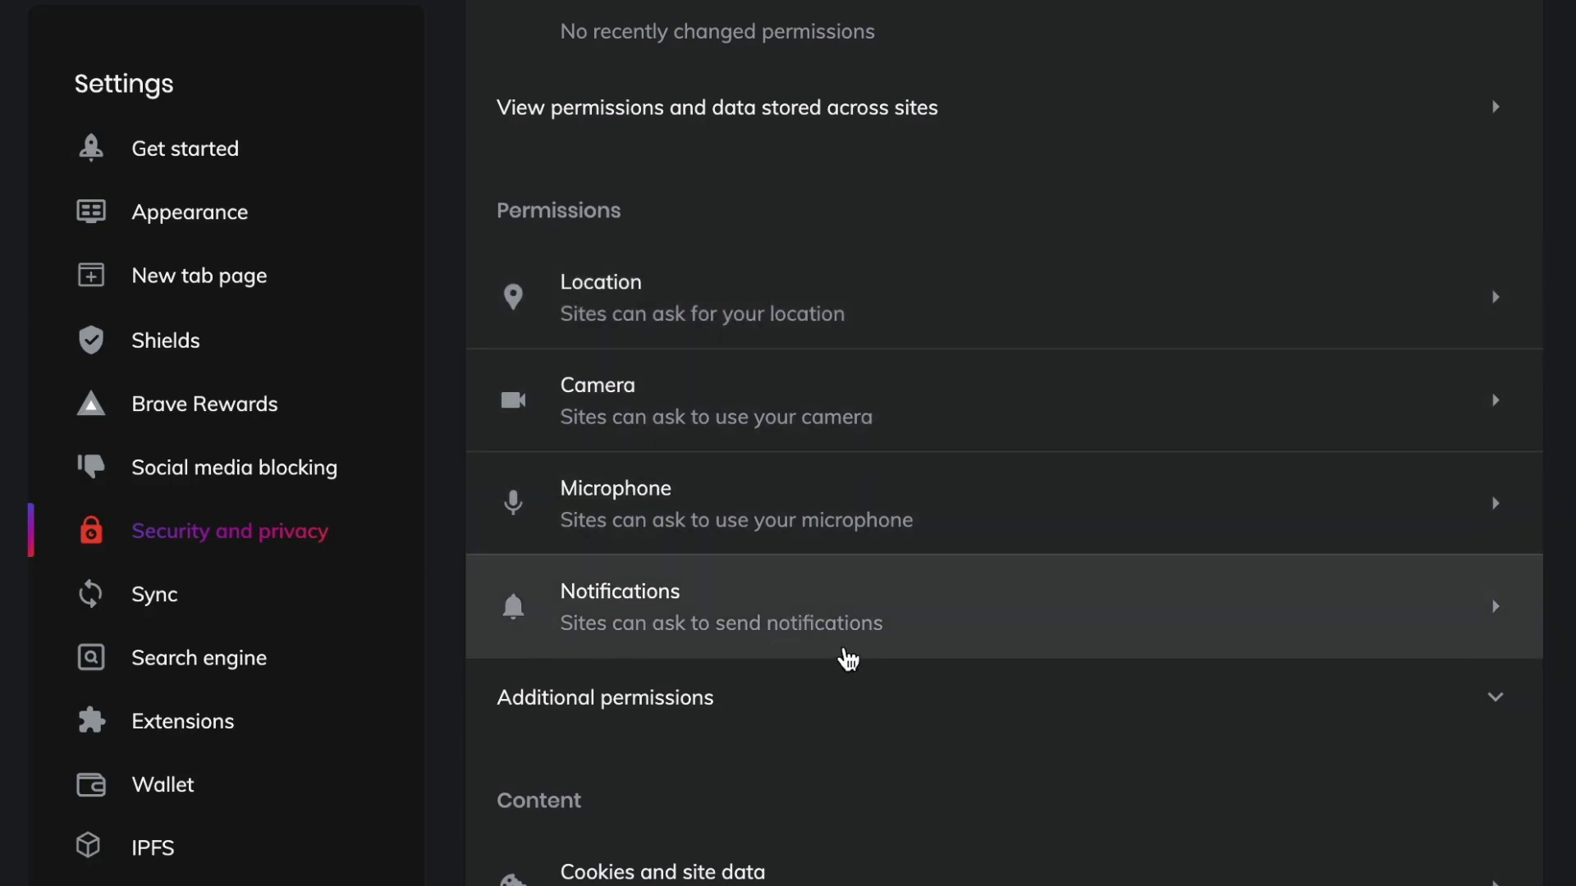
pyautogui.click(639, 707)
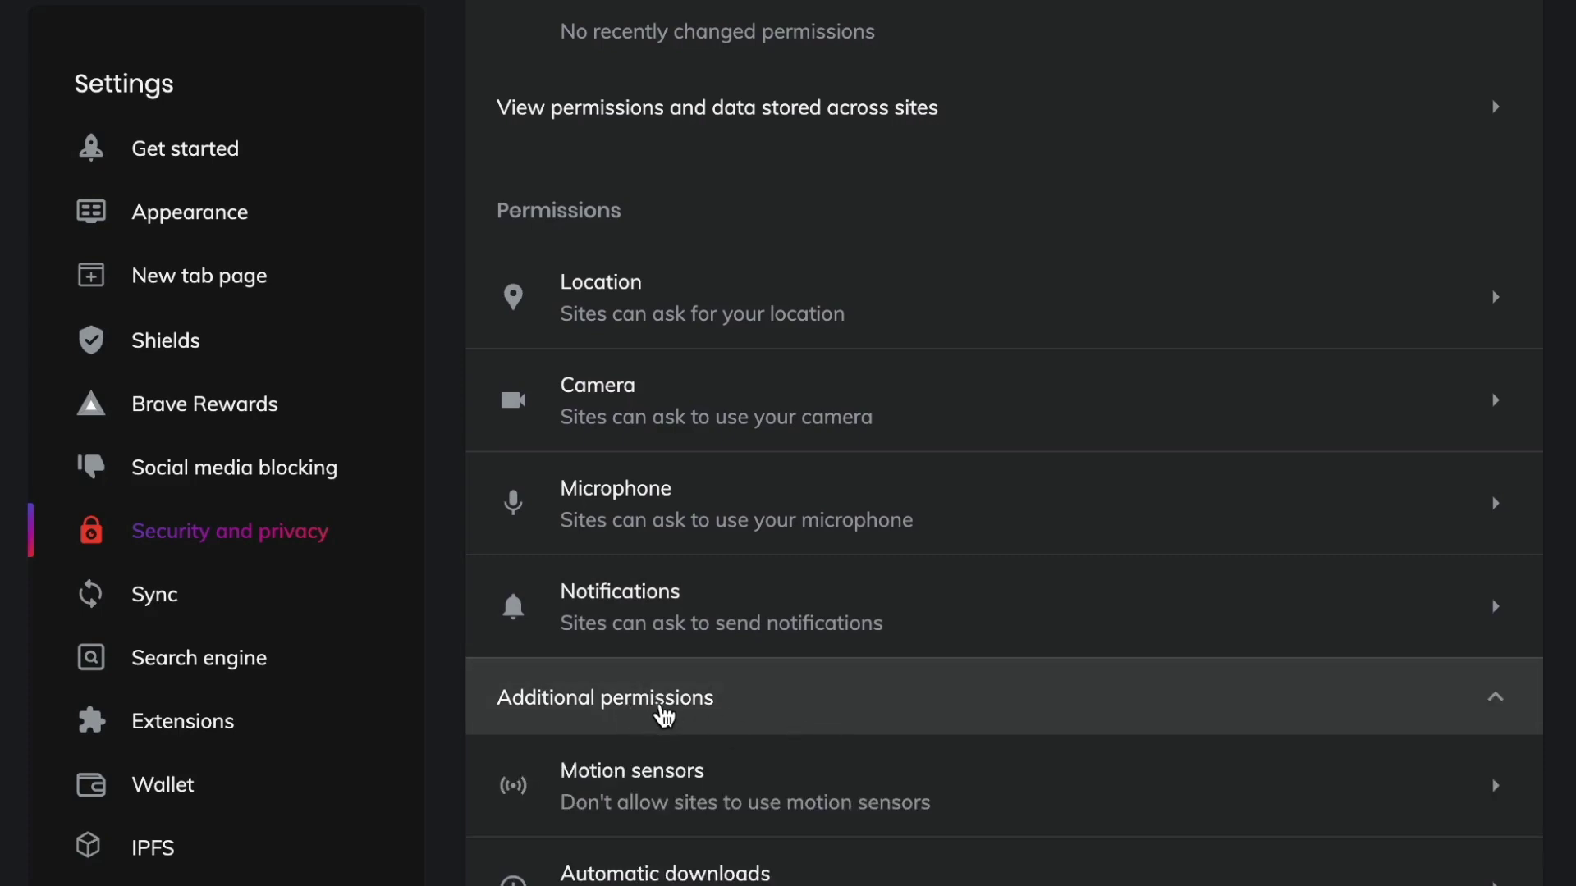
pyautogui.click(669, 710)
# - View the JavaScript content setting with its default and customised behaviours, then return to Site and shields settings
pyautogui.scroll(-5, 908, 727)
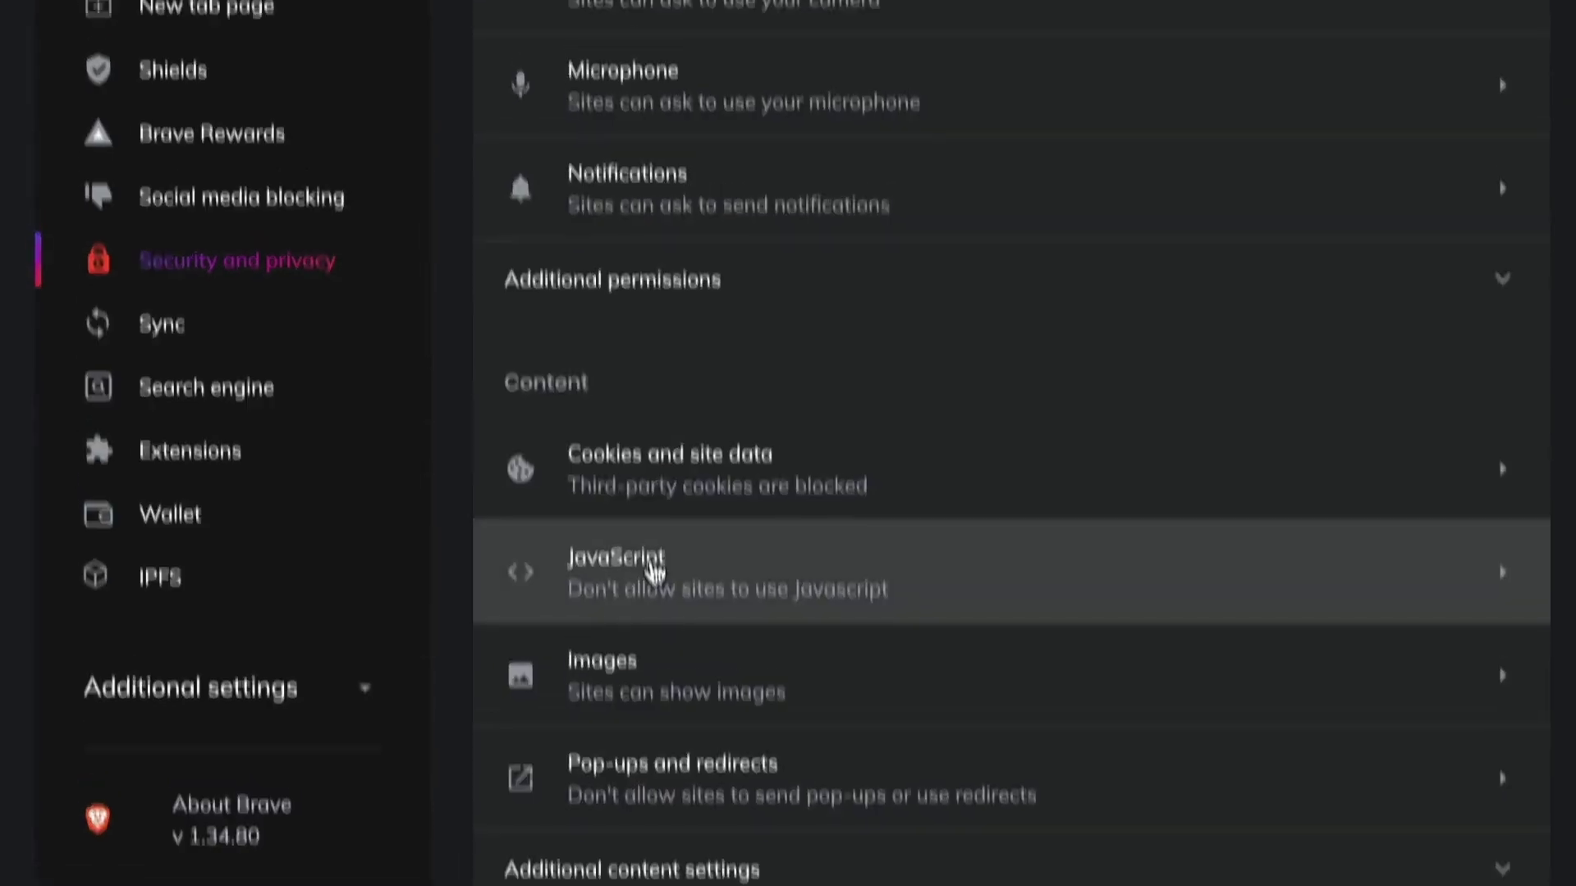
pyautogui.click(688, 526)
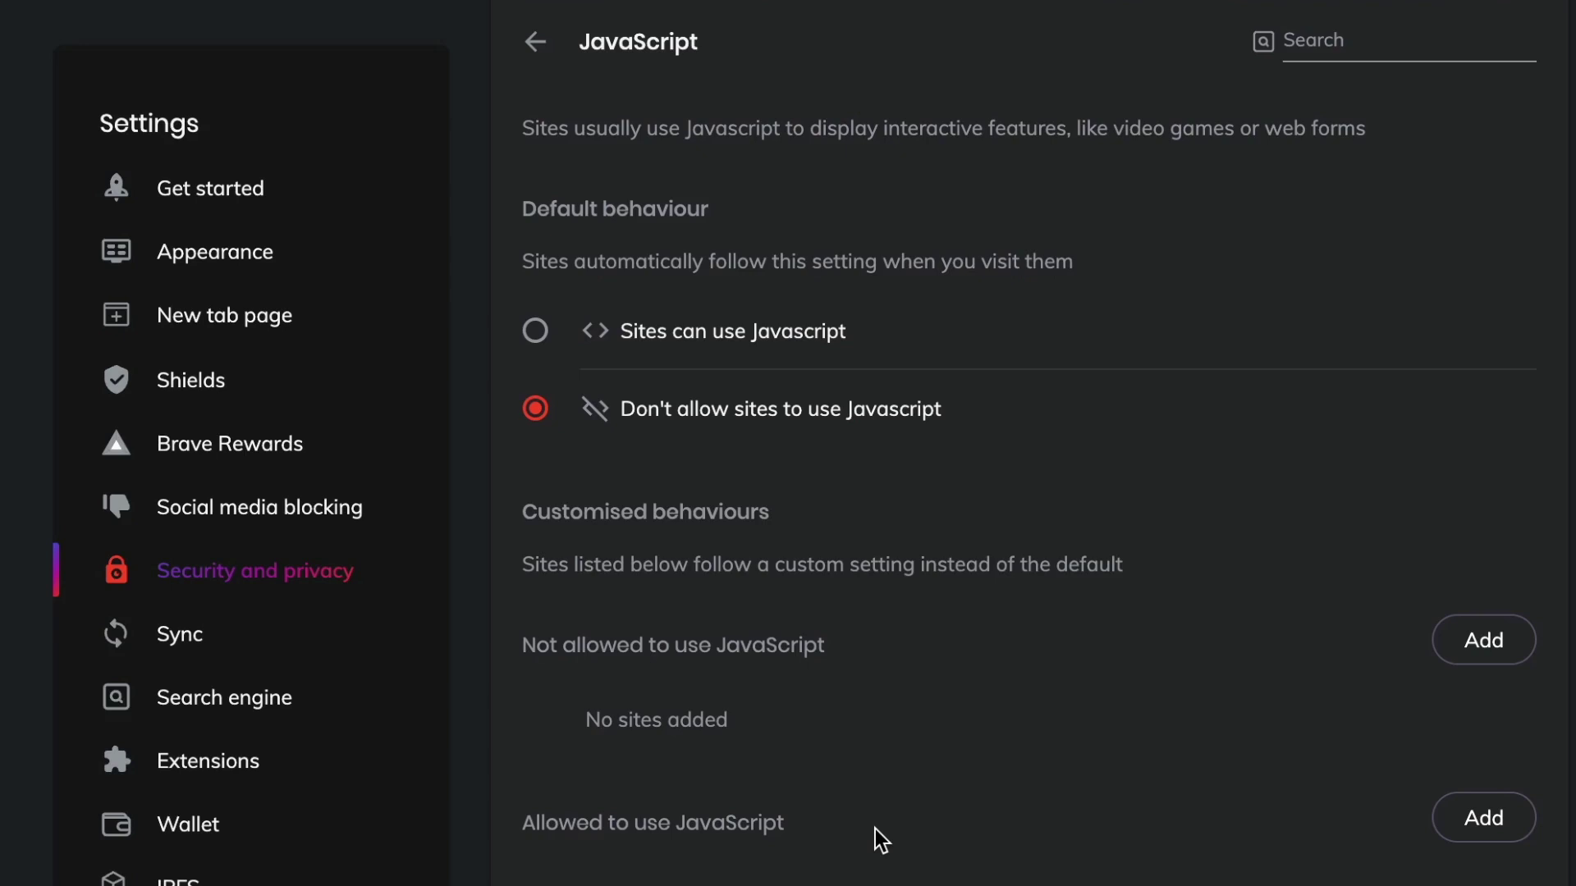
pyautogui.click(535, 42)
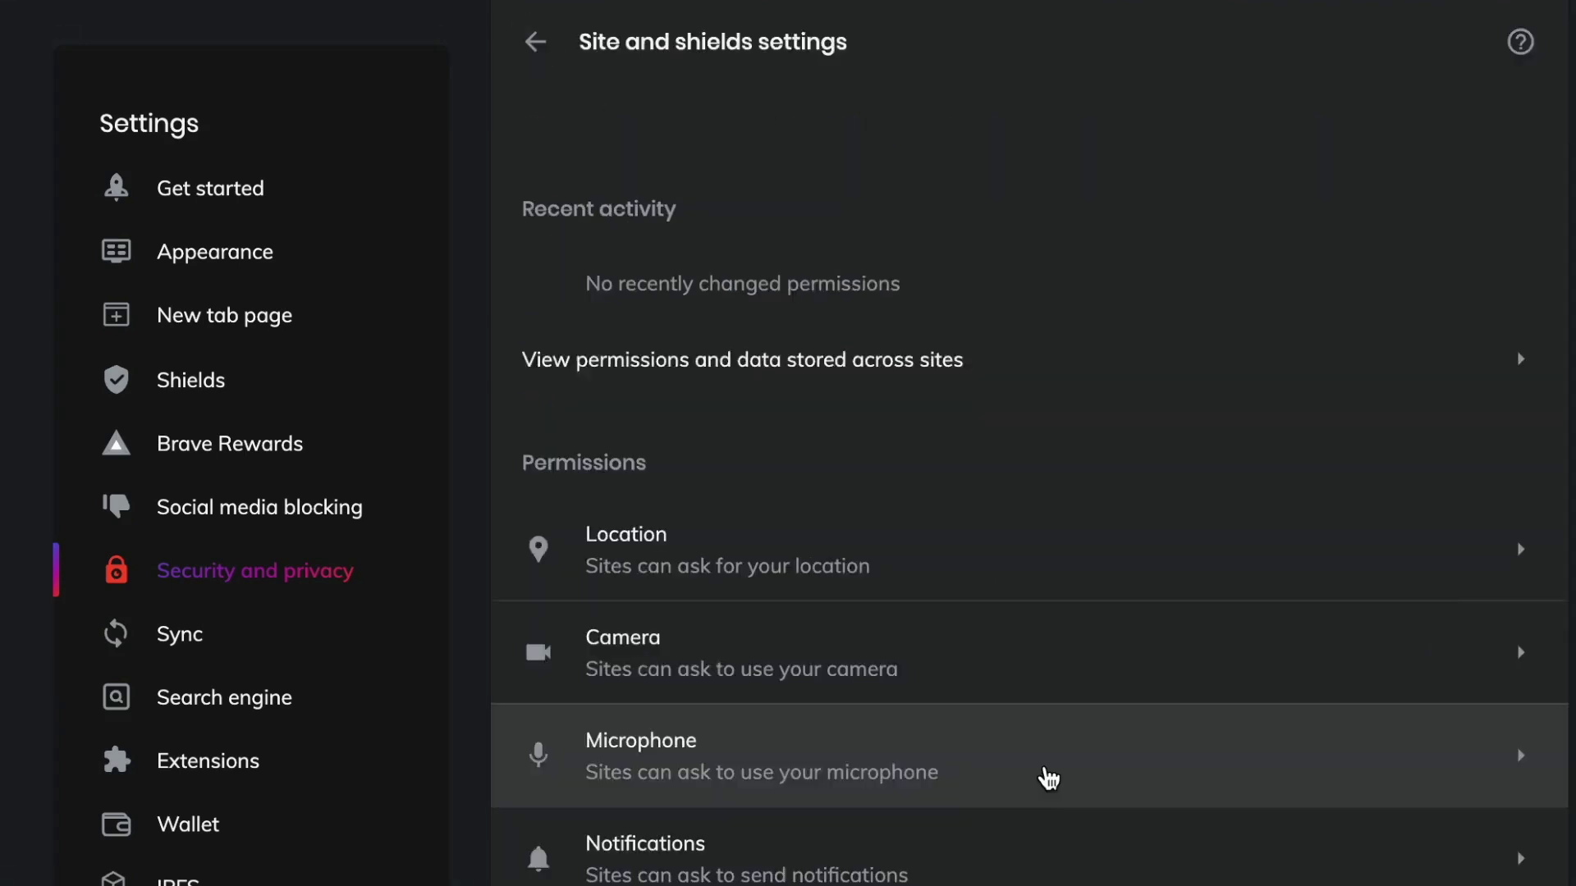
# - Expand Additional content settings and examine the content options, from pop-ups and redirects down to insecure content
pyautogui.scroll(-5, 1044, 777)
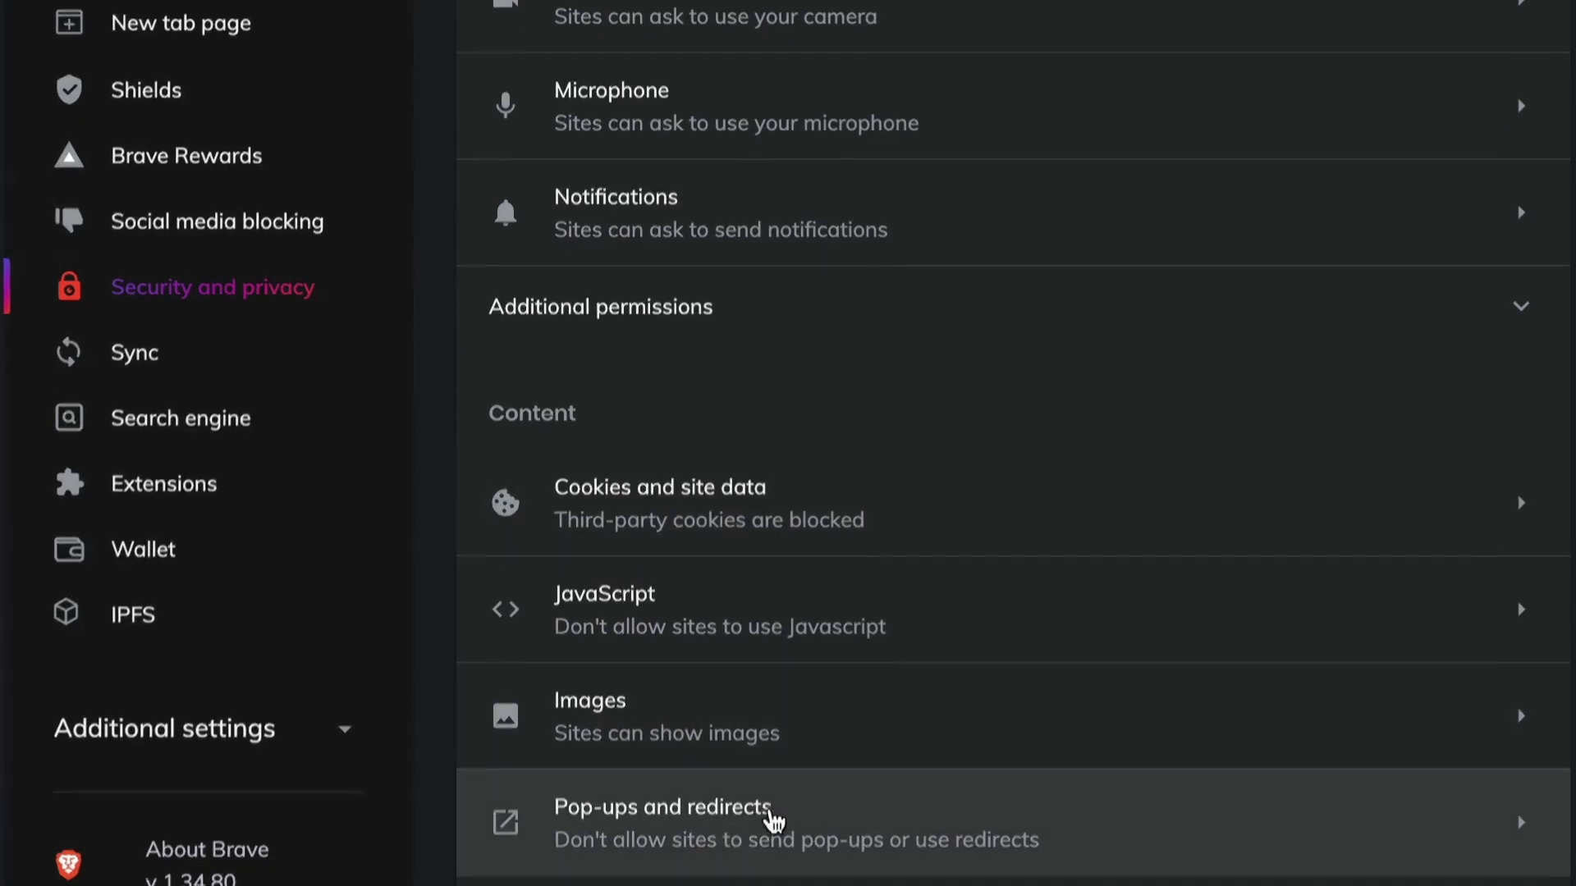
pyautogui.click(669, 836)
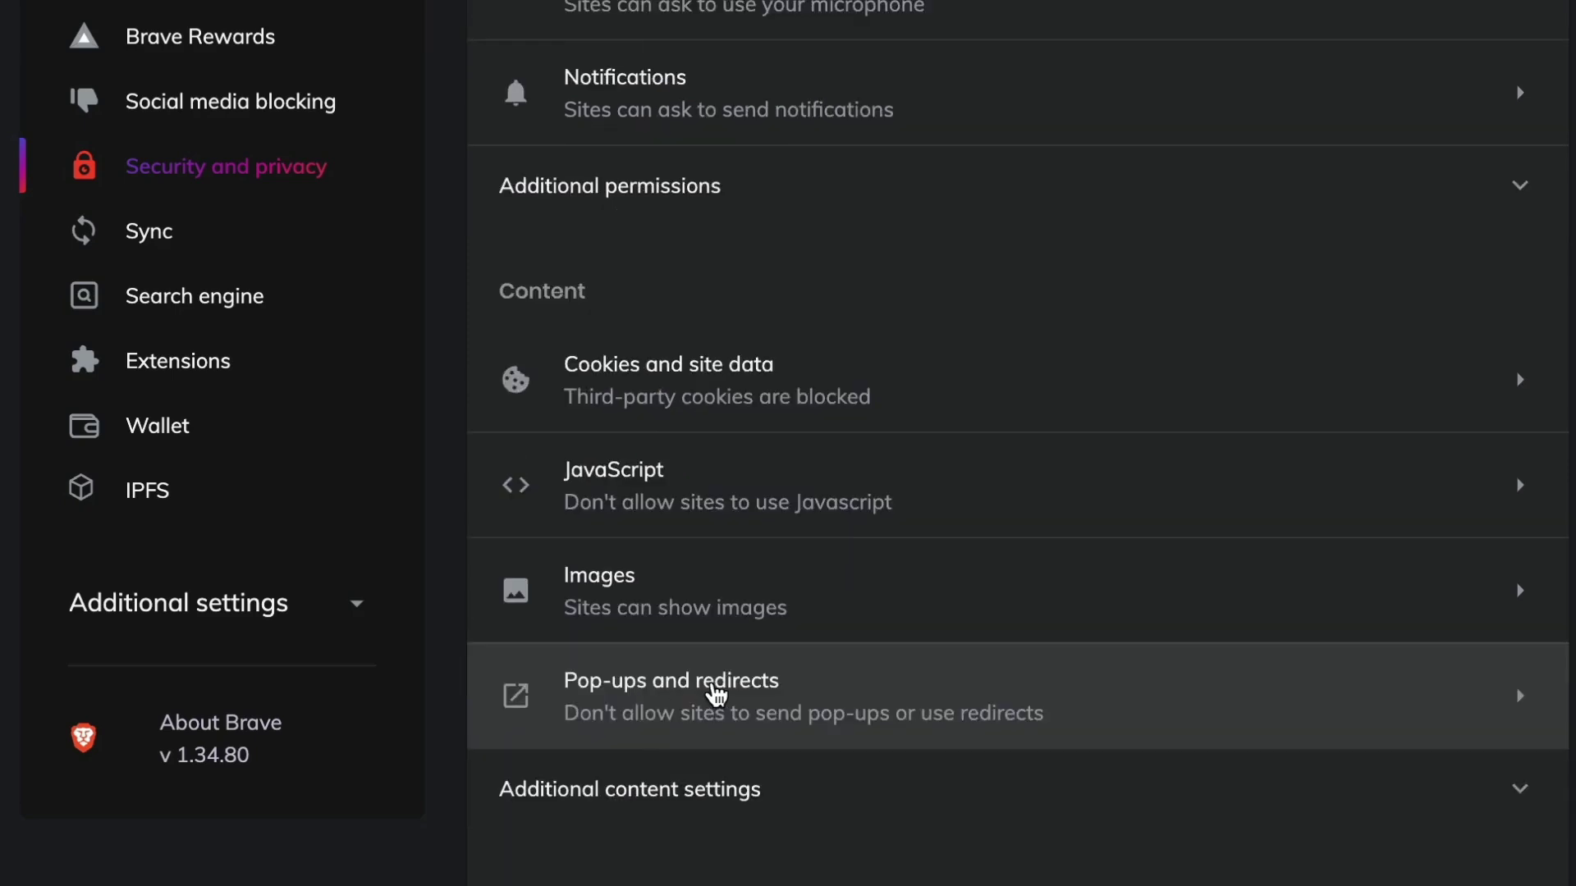
pyautogui.click(612, 788)
pyautogui.scroll(-2, 919, 785)
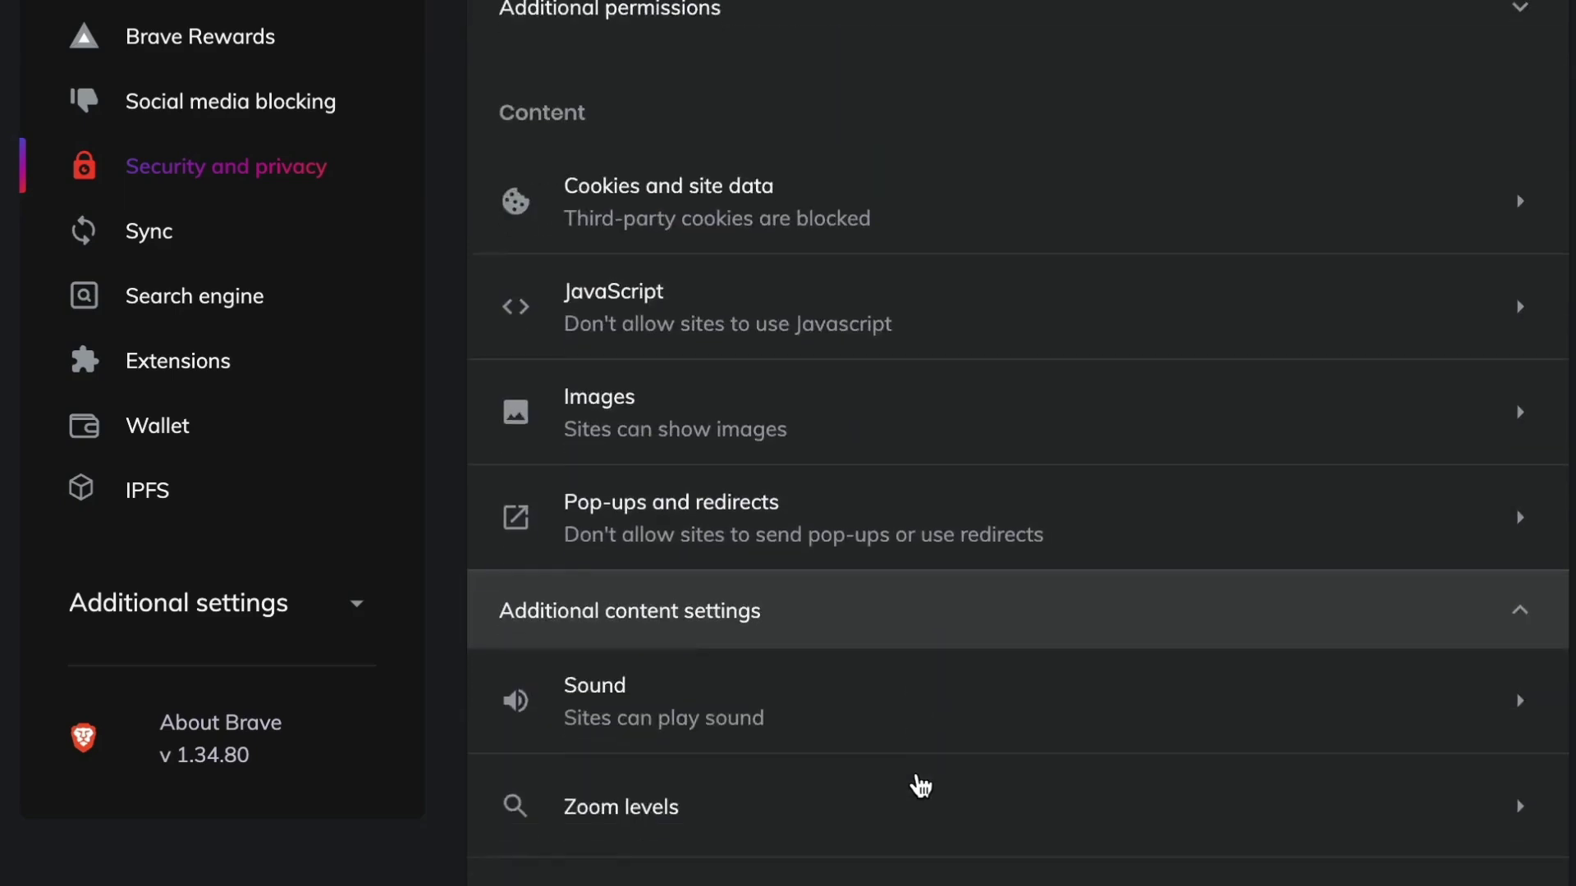
pyautogui.scroll(-4, 919, 785)
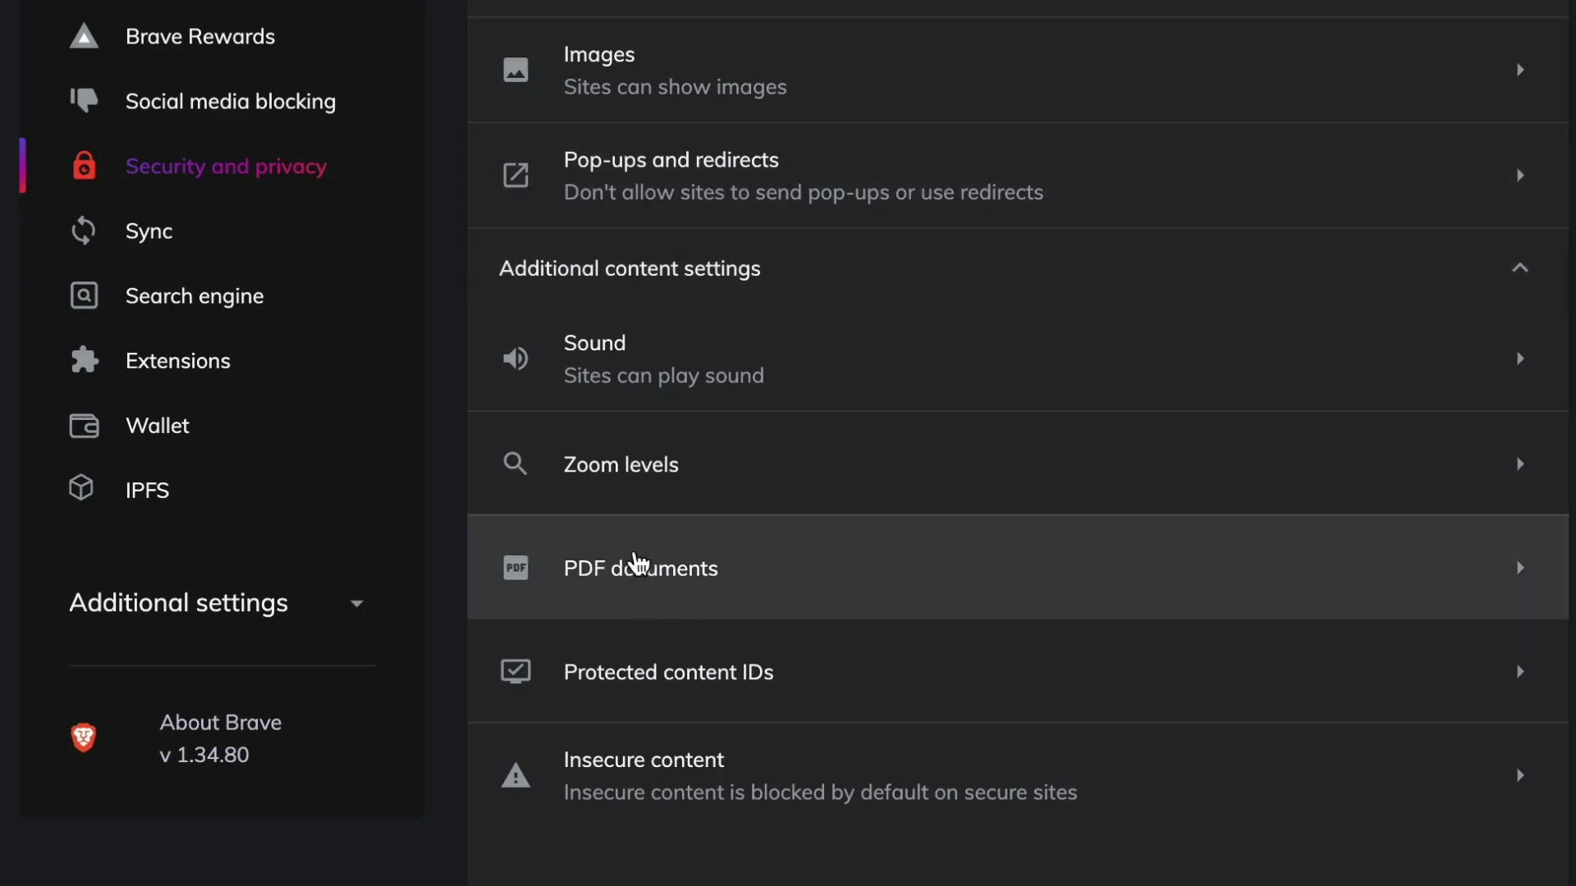
pyautogui.scroll(3, 640, 566)
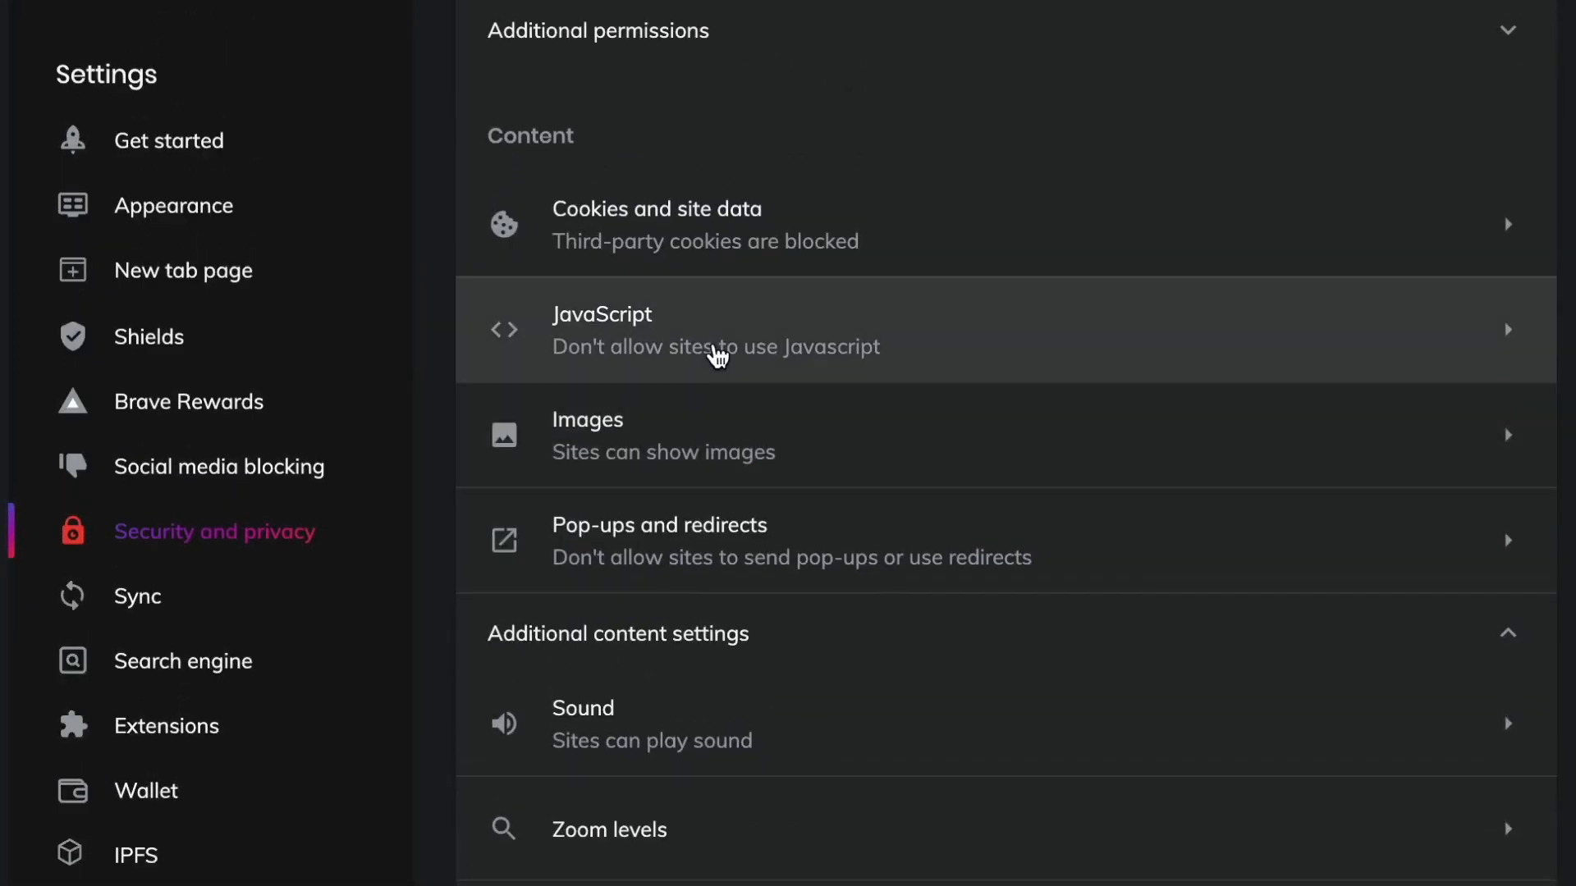
# - Choose DuckDuckGo as the search engine used in the address bar
pyautogui.click(161, 669)
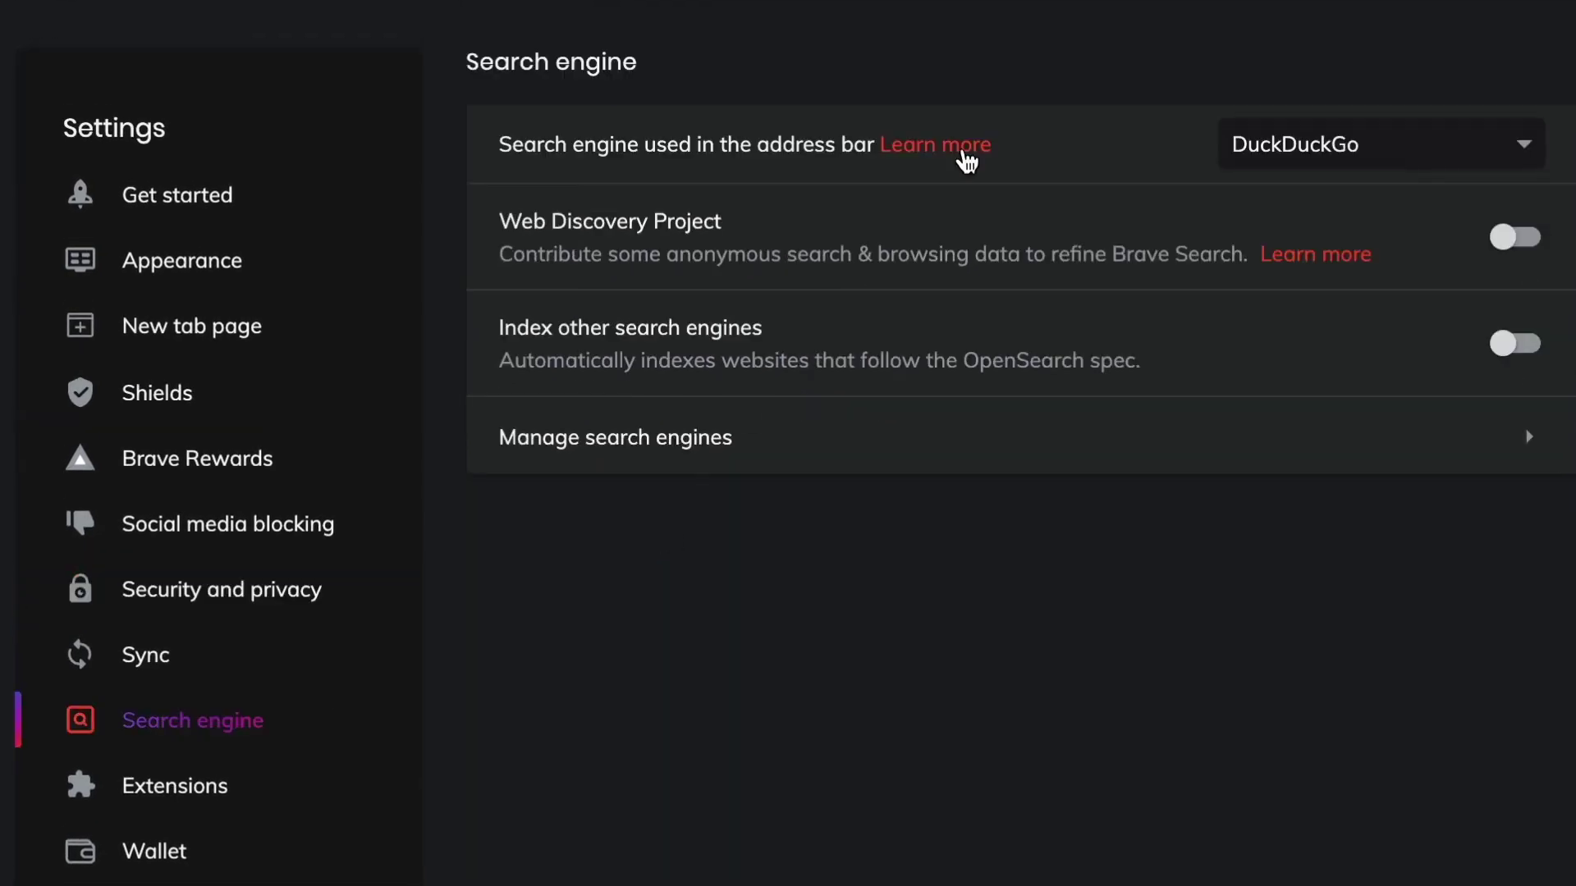
pyautogui.click(1528, 161)
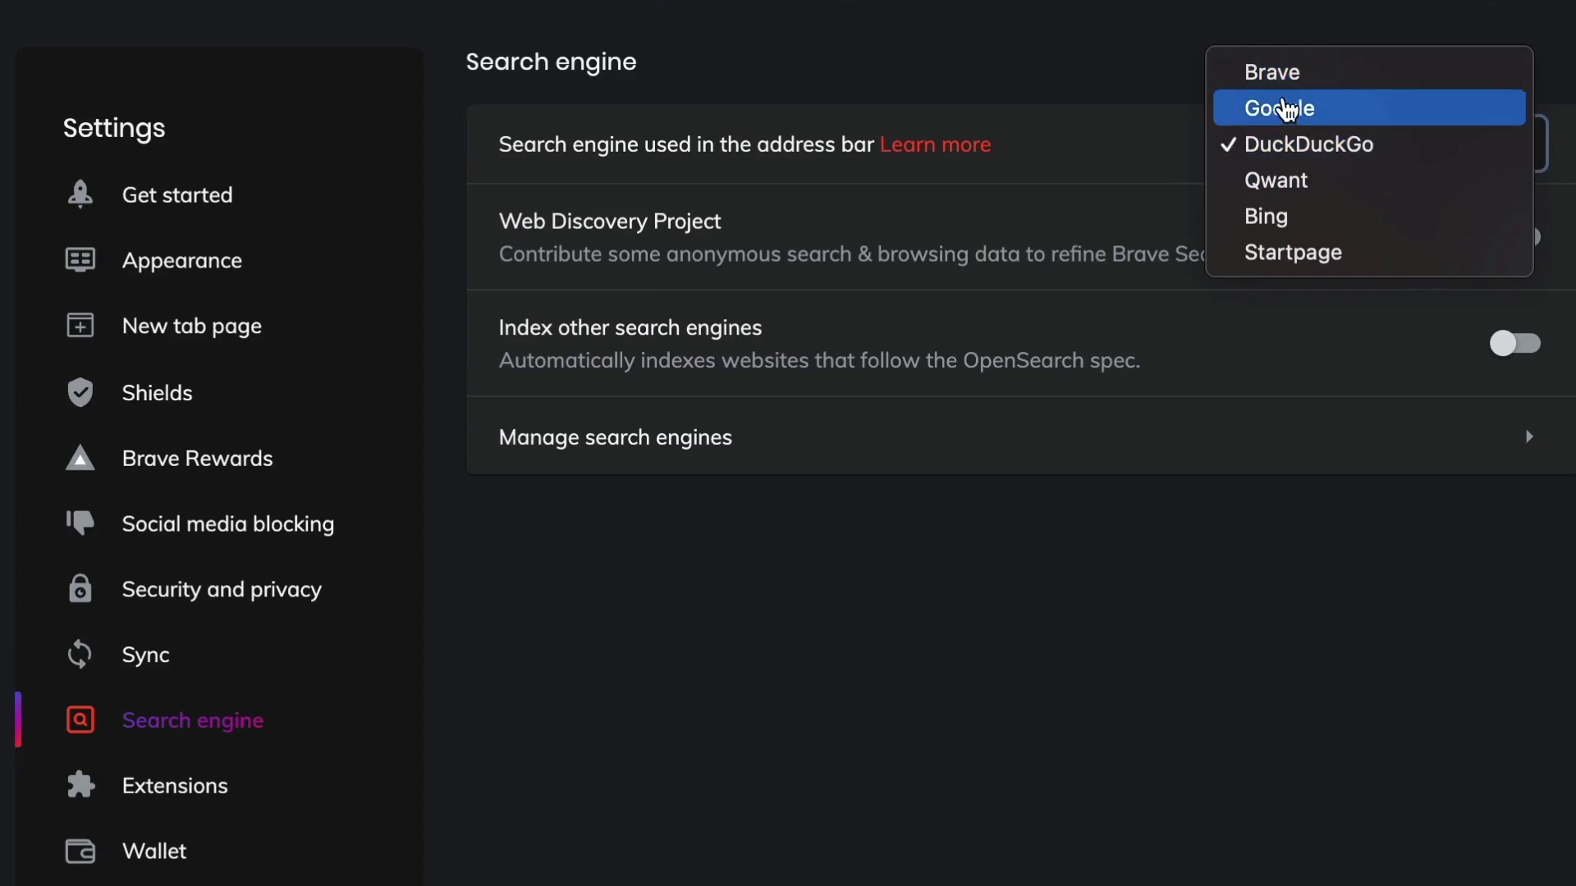
pyautogui.click(1309, 146)
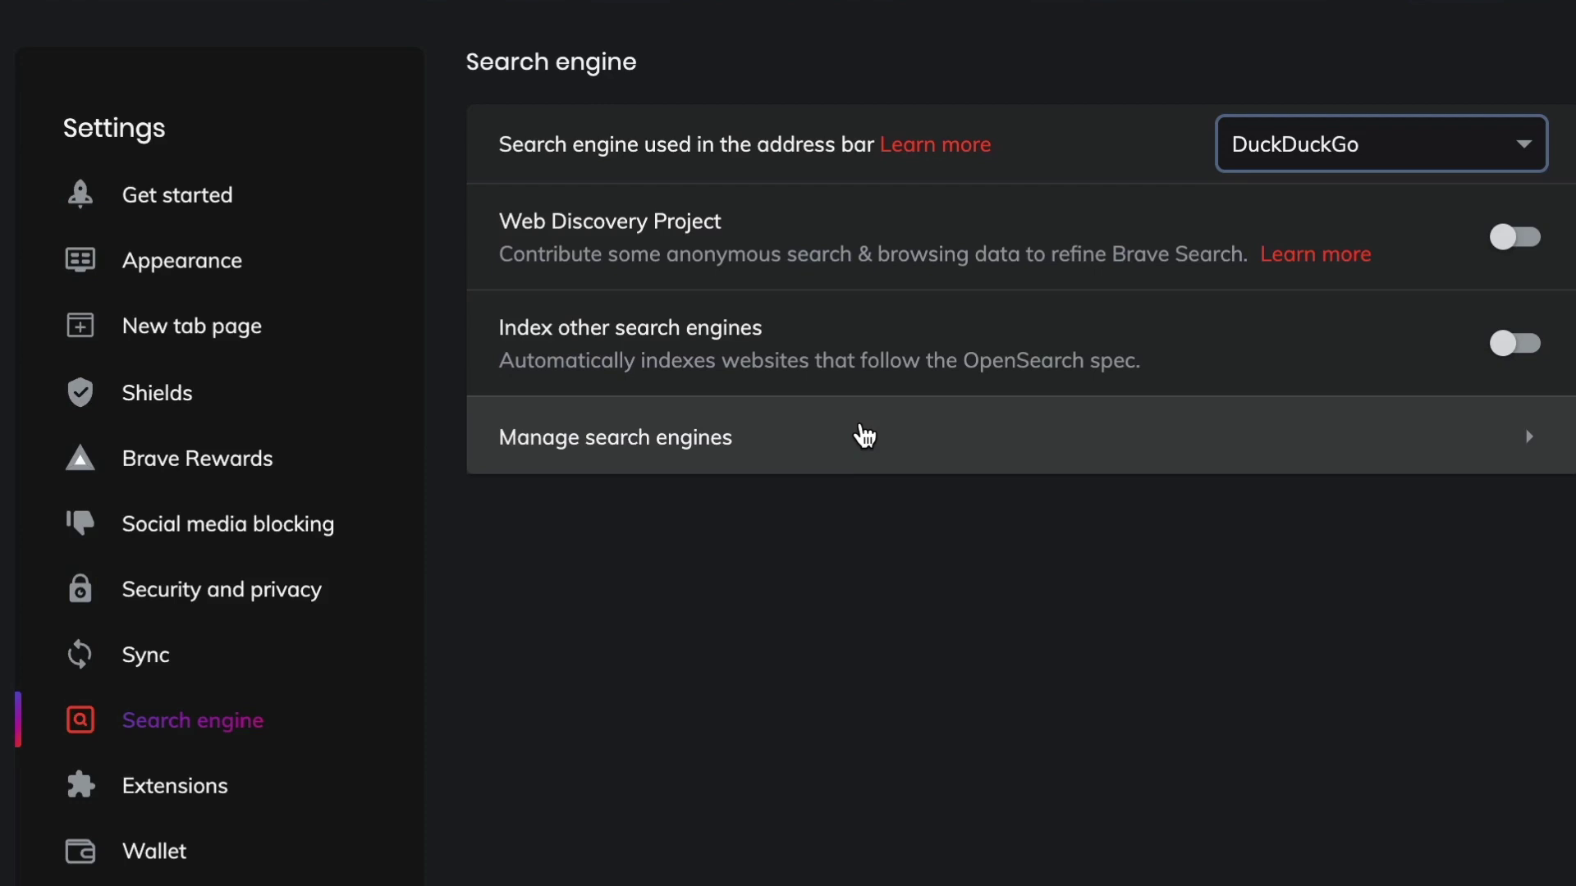
# - Expand Additional settings and examine the Extensions options, including private windows with Tor, WebTorrent and Widevine
pyautogui.click(352, 650)
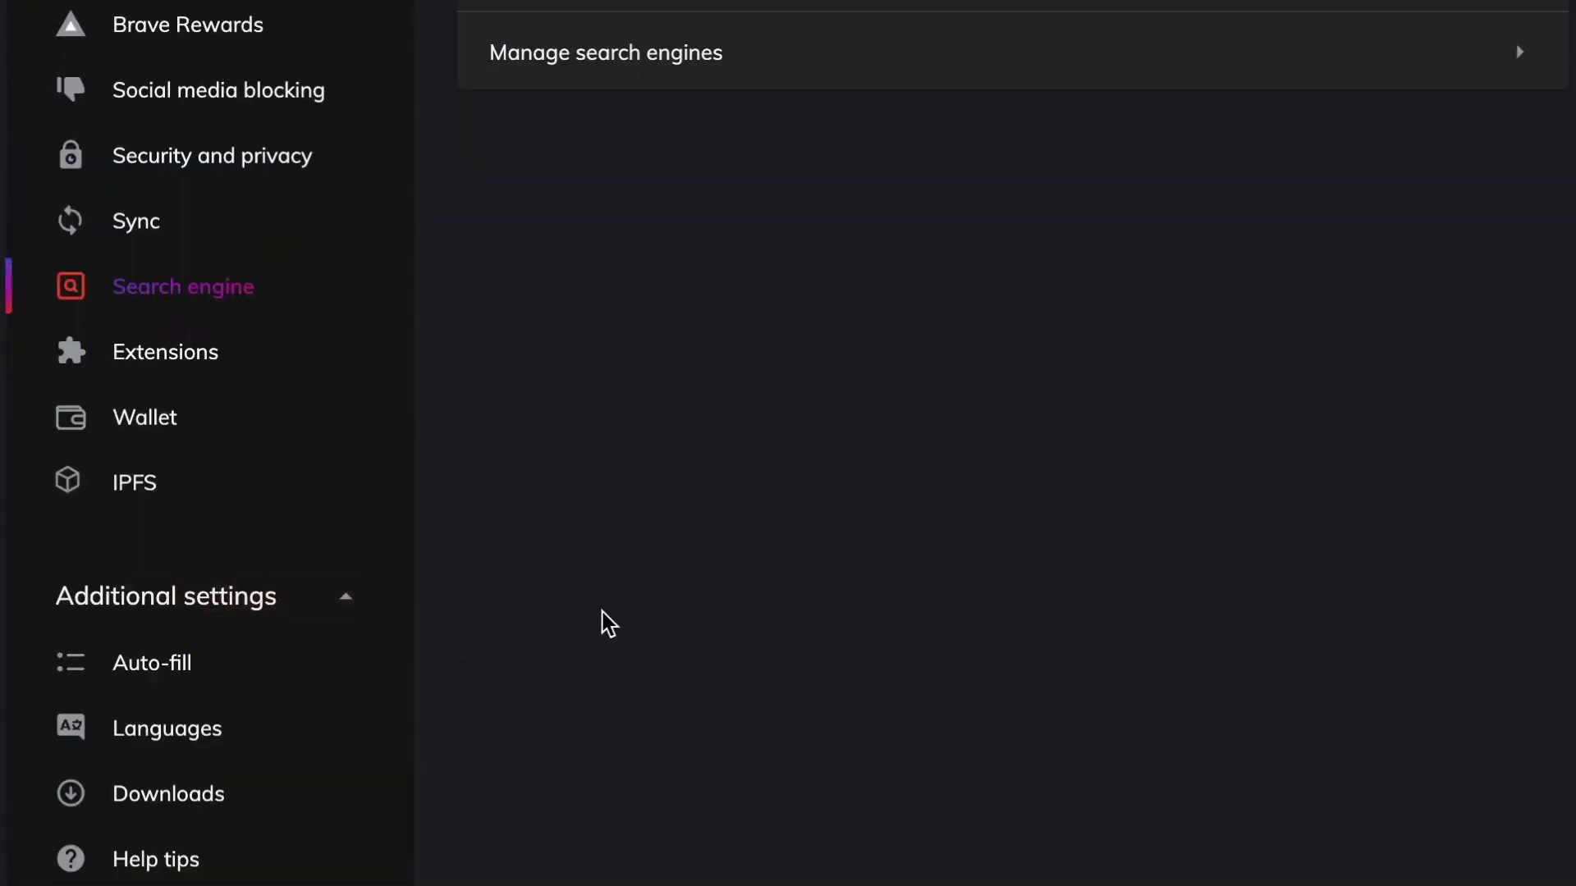
pyautogui.scroll(-2, 95, 780)
pyautogui.scroll(2, 95, 781)
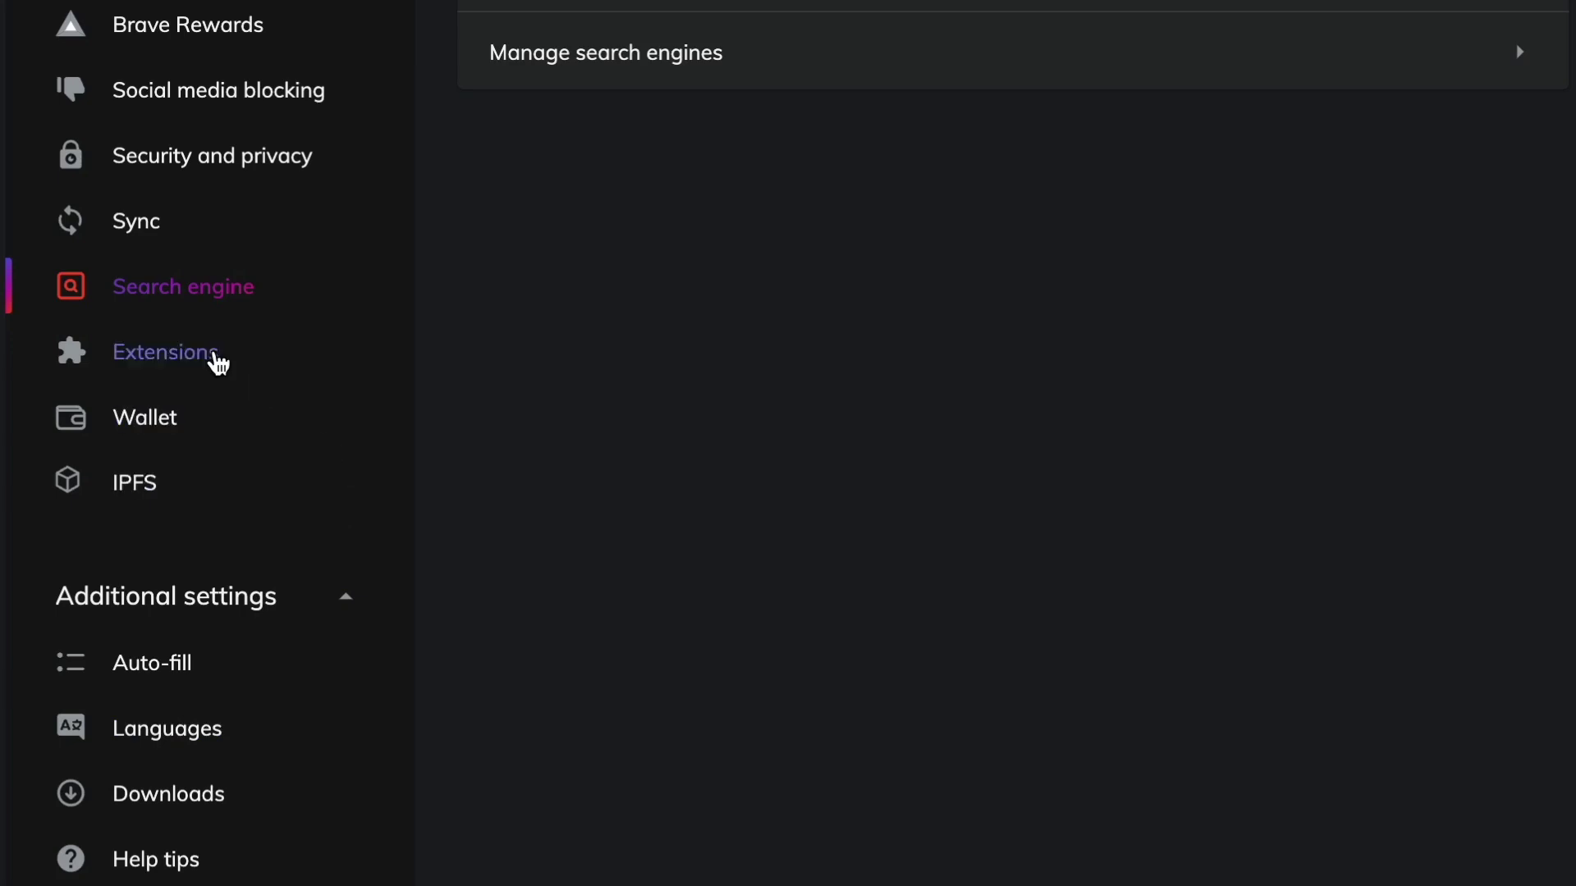
pyautogui.click(168, 365)
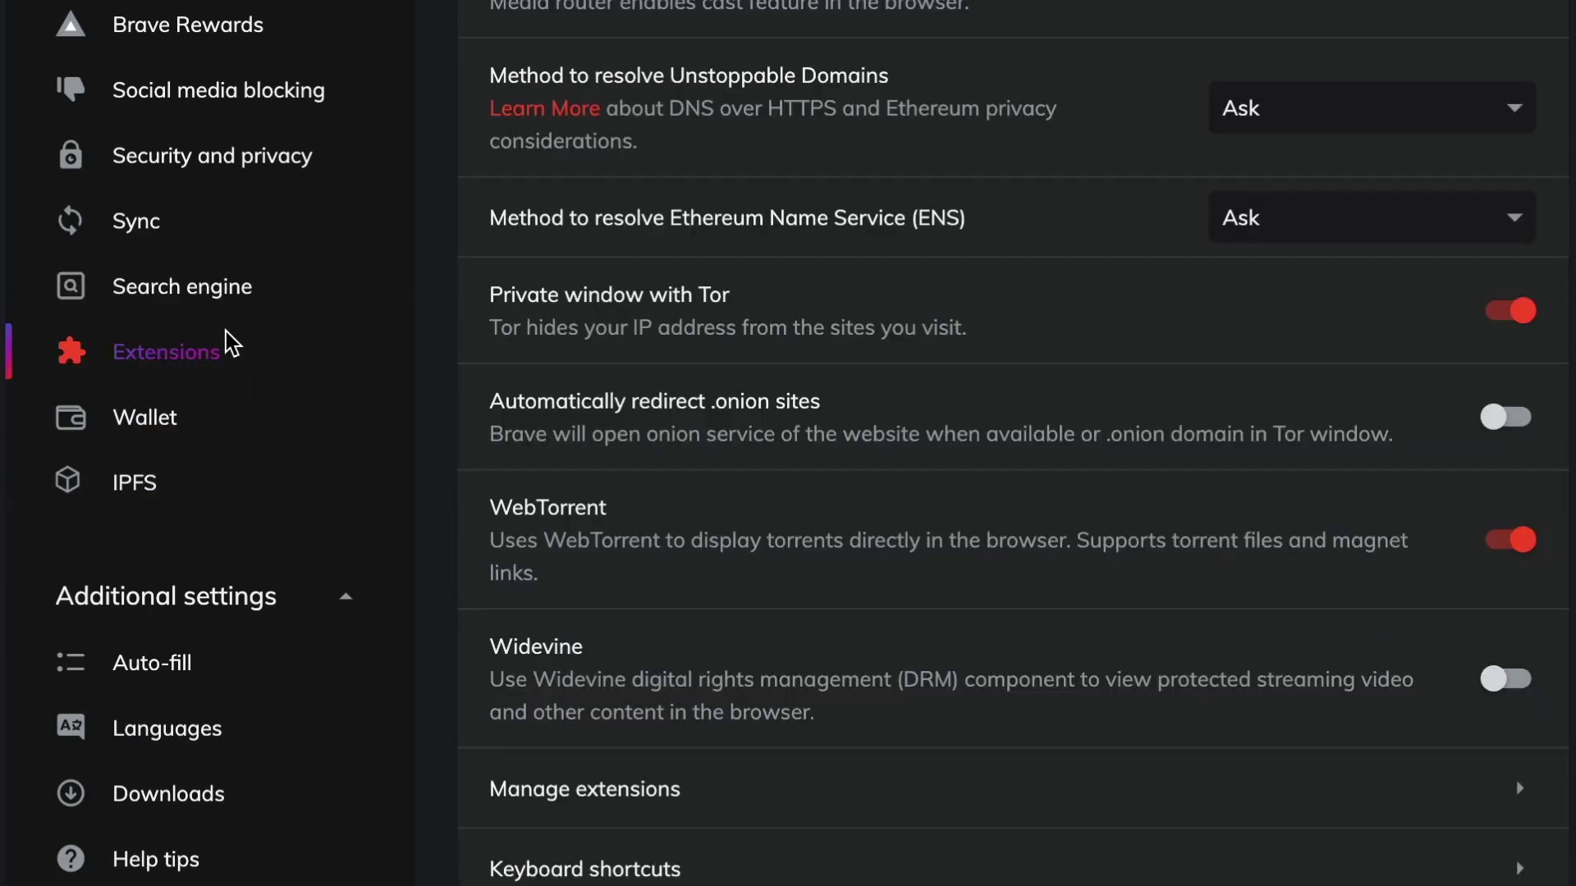
pyautogui.scroll(-2, 1018, 269)
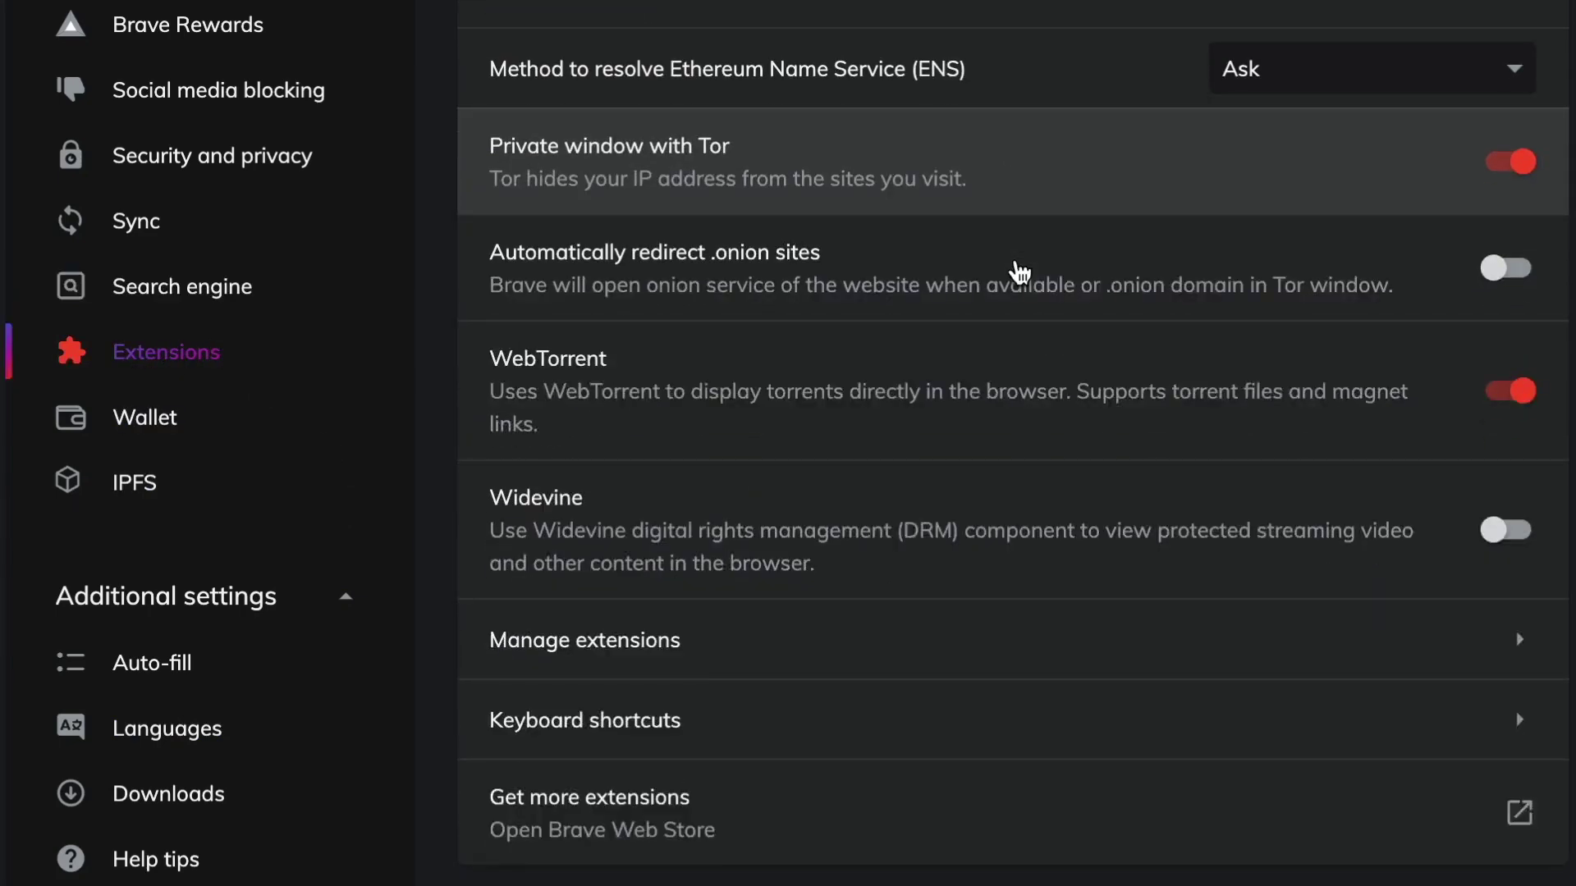
pyautogui.scroll(2, 1017, 271)
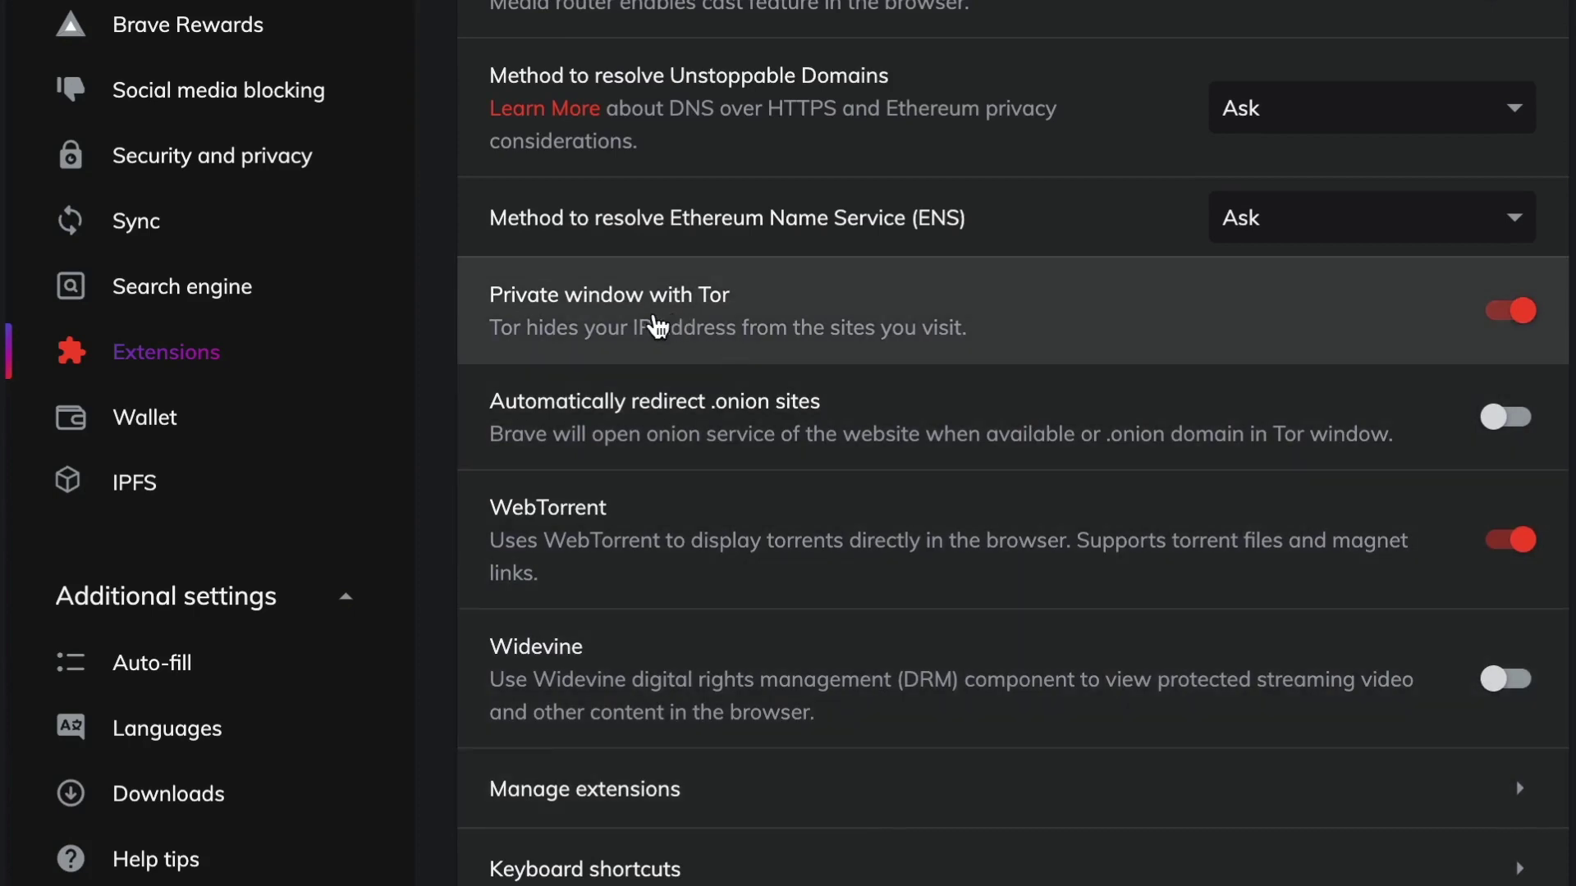